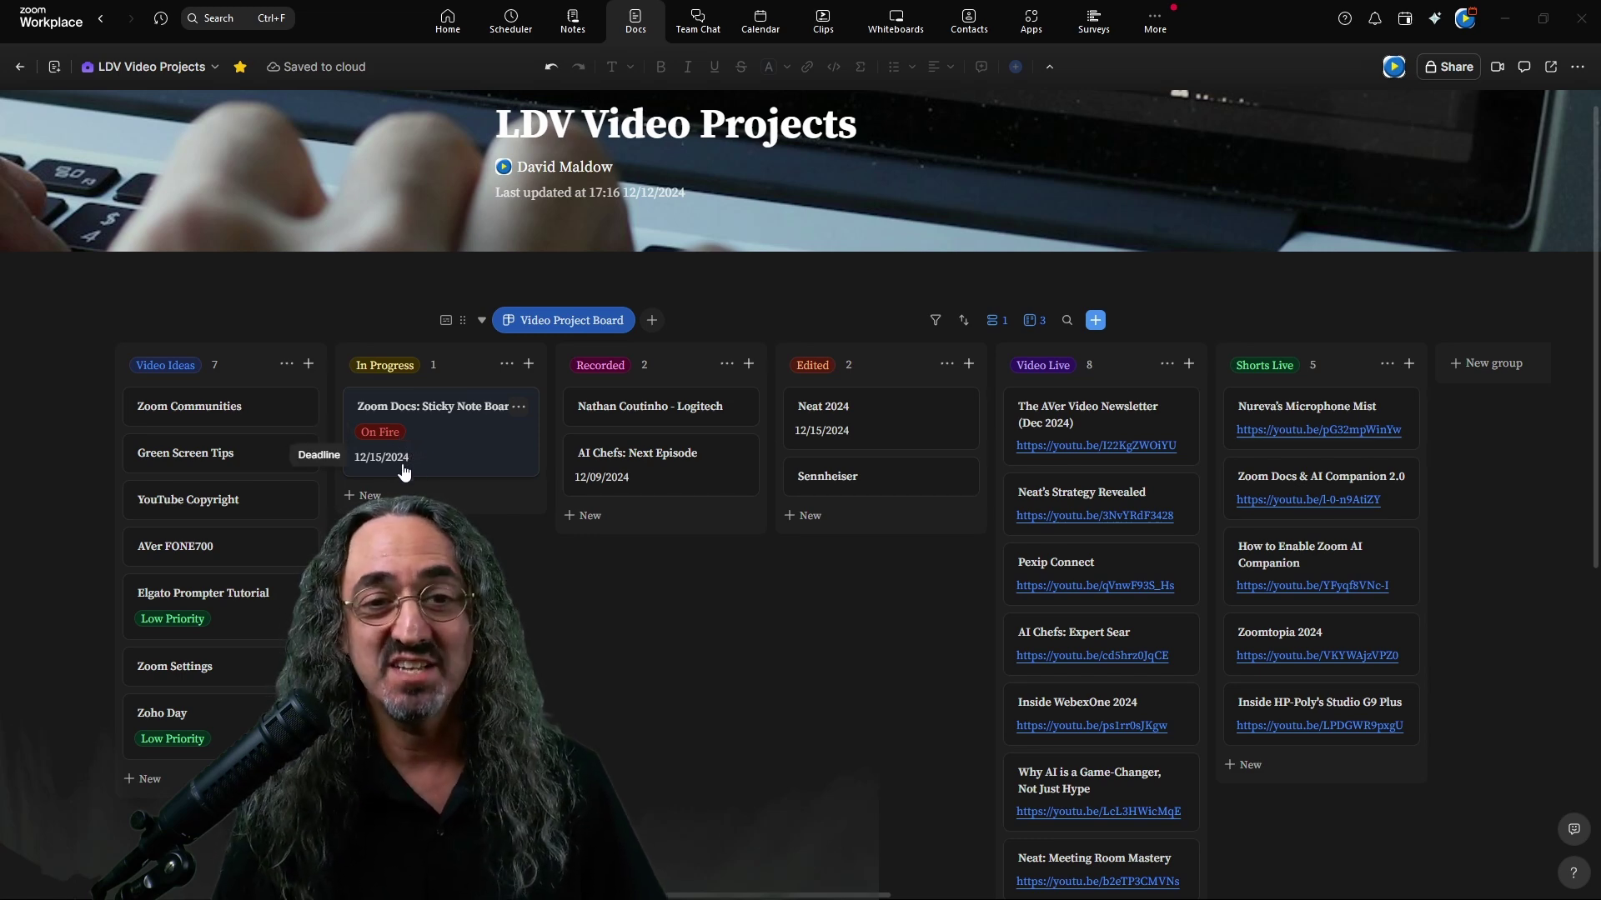
Drag the Sticky Note Board card through Recorded and Video Live, then back into In Progress.
drag(446, 438, 682, 484)
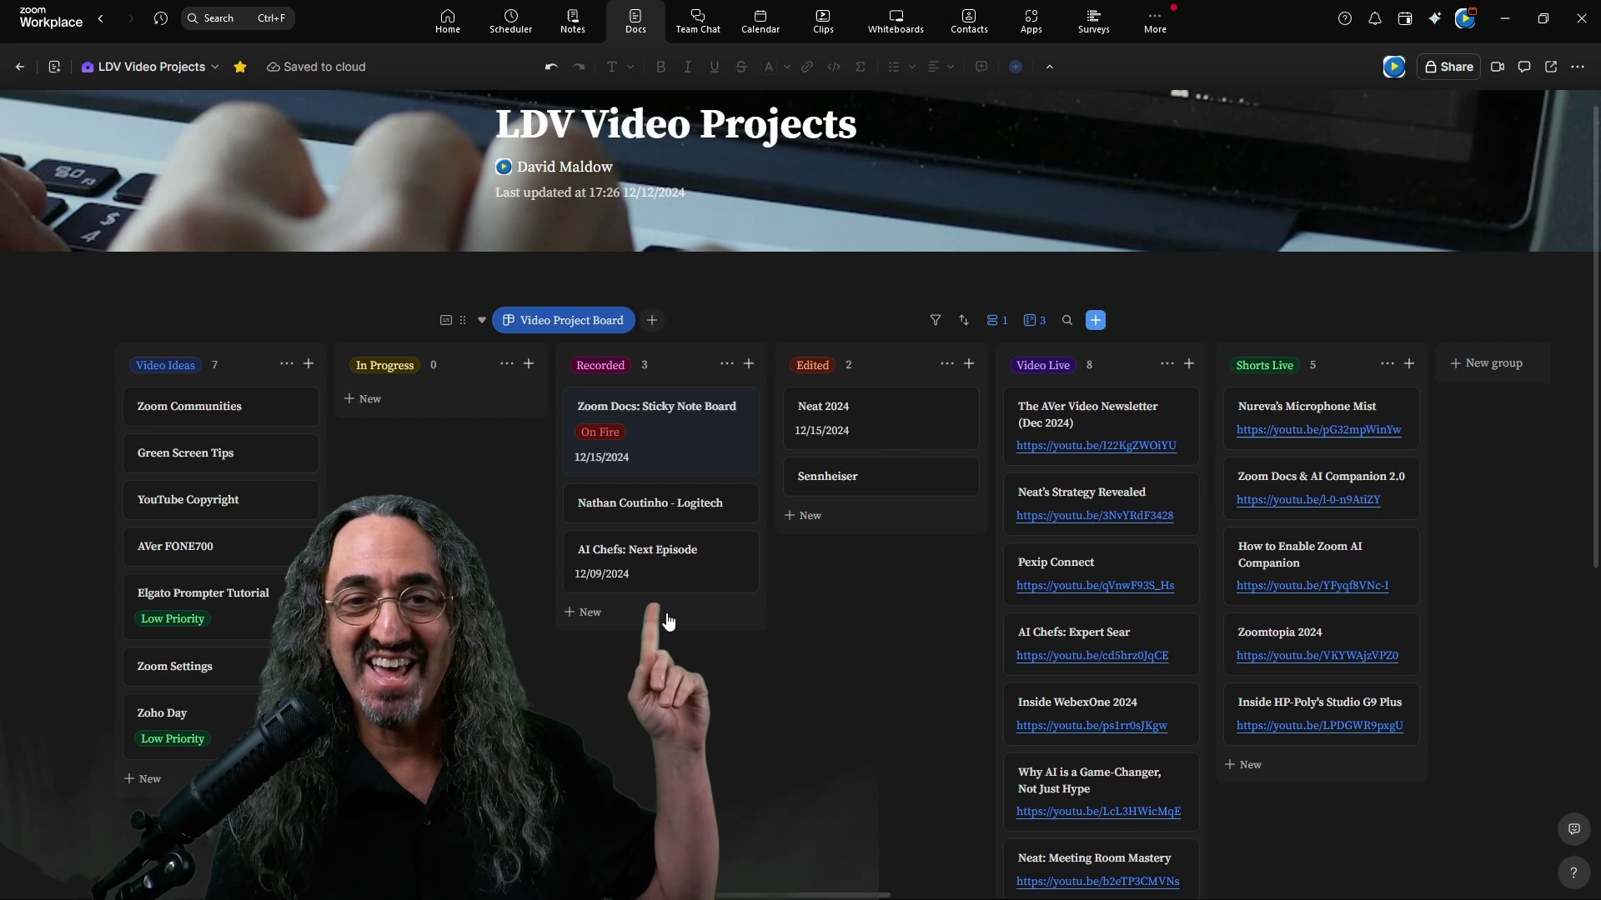
drag(680, 441, 1065, 426)
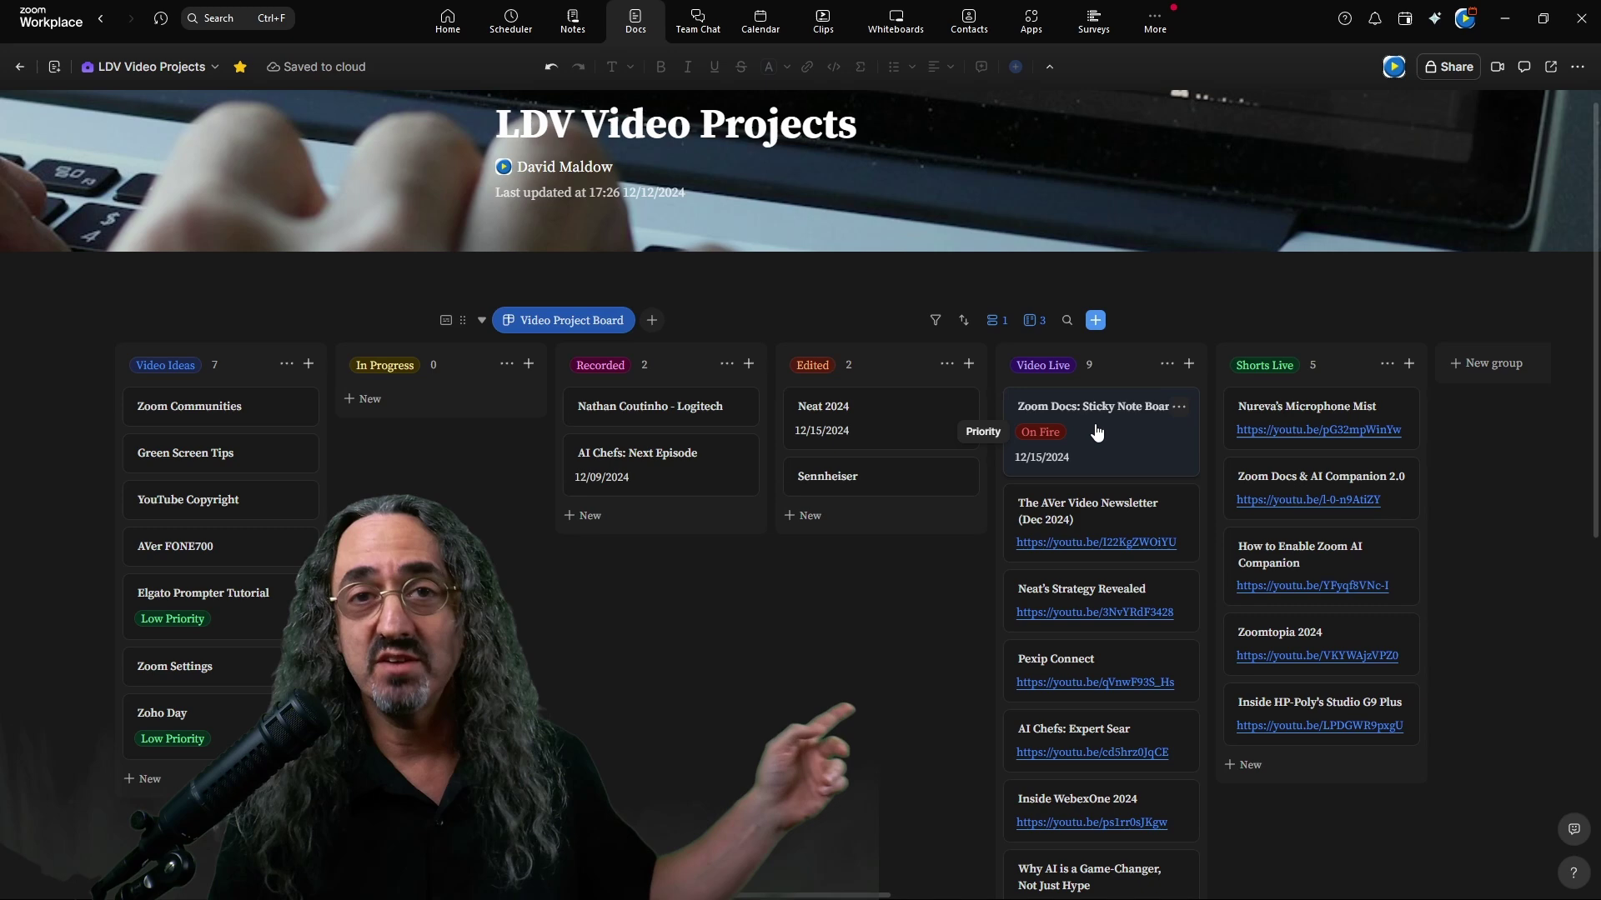
drag(1101, 429, 384, 410)
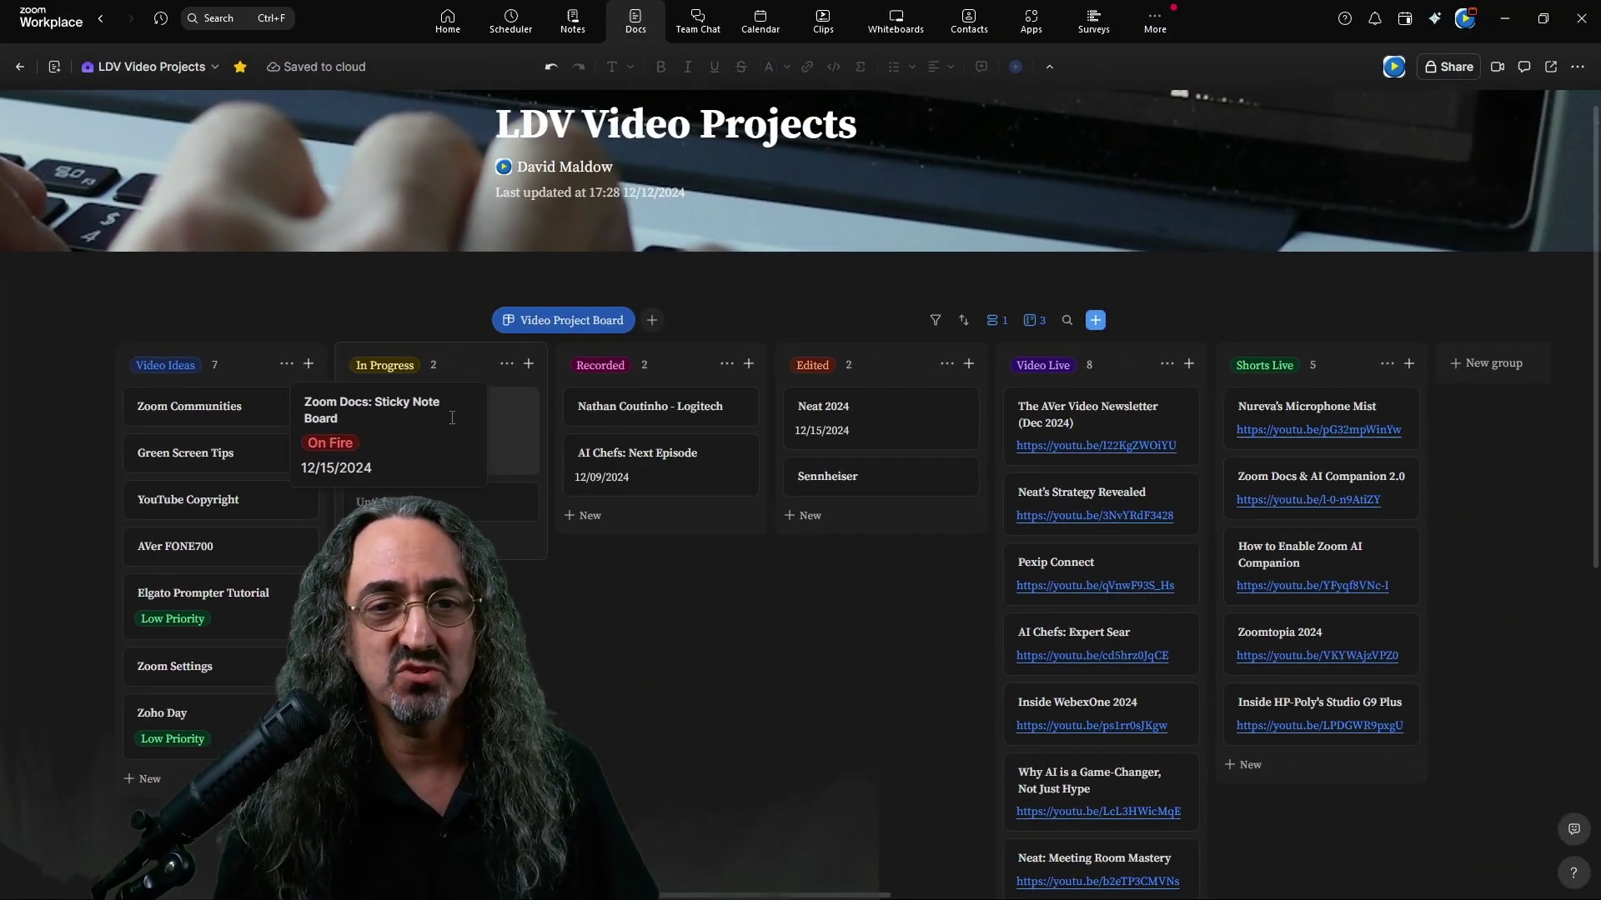
drag(452, 417, 453, 414)
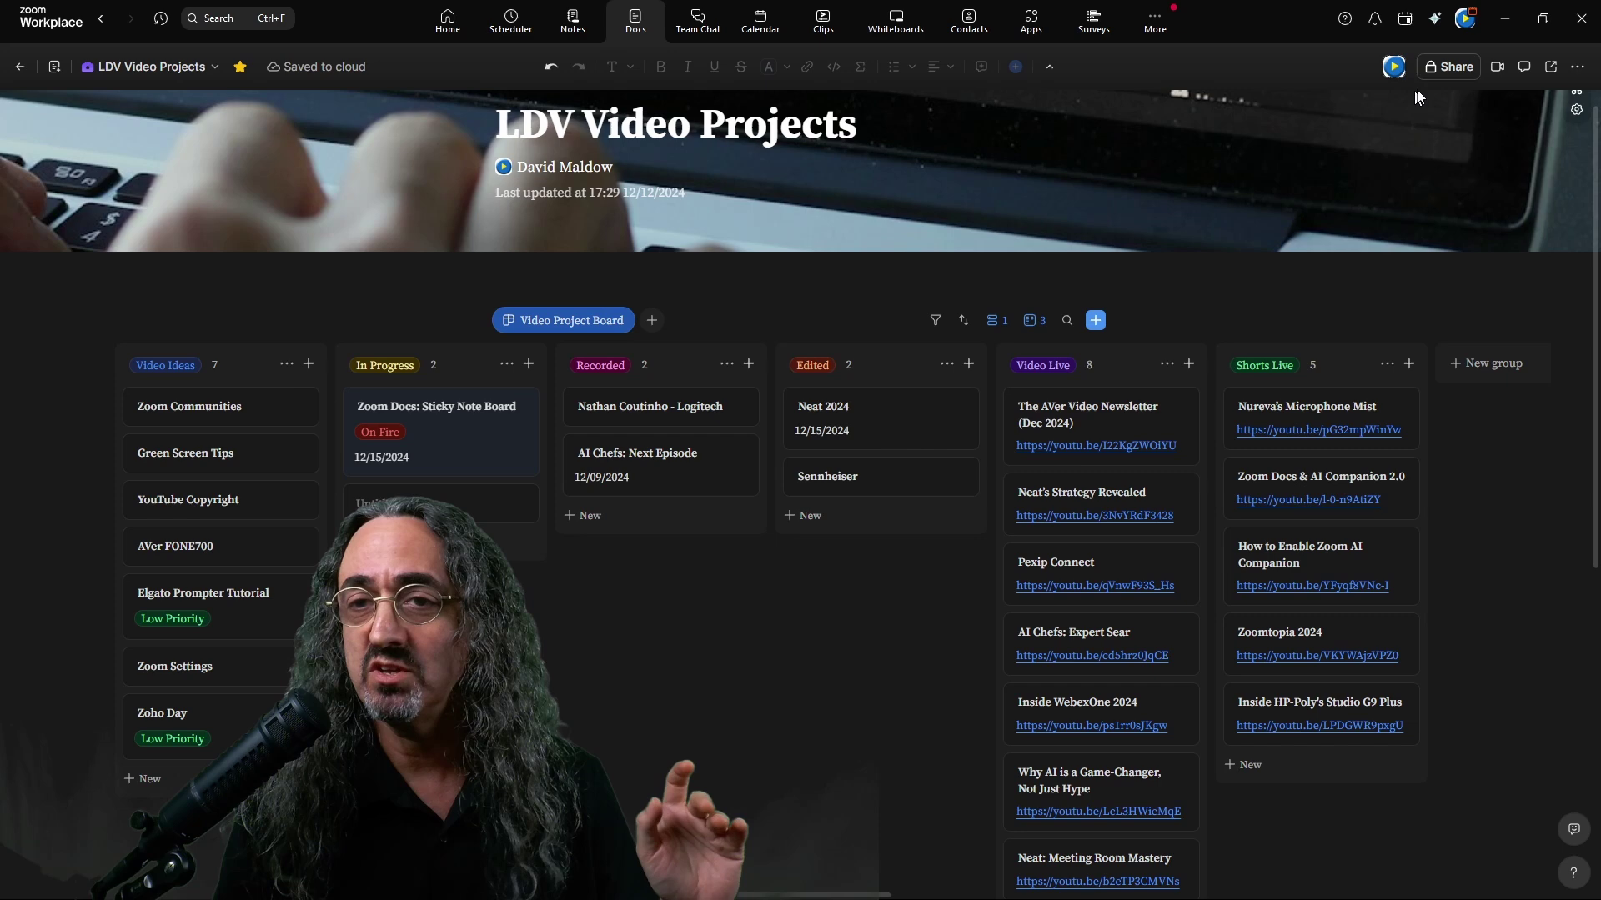
Open AI Companion, get a doc summary, and ask 'do I have any deadlines'.
click(1435, 20)
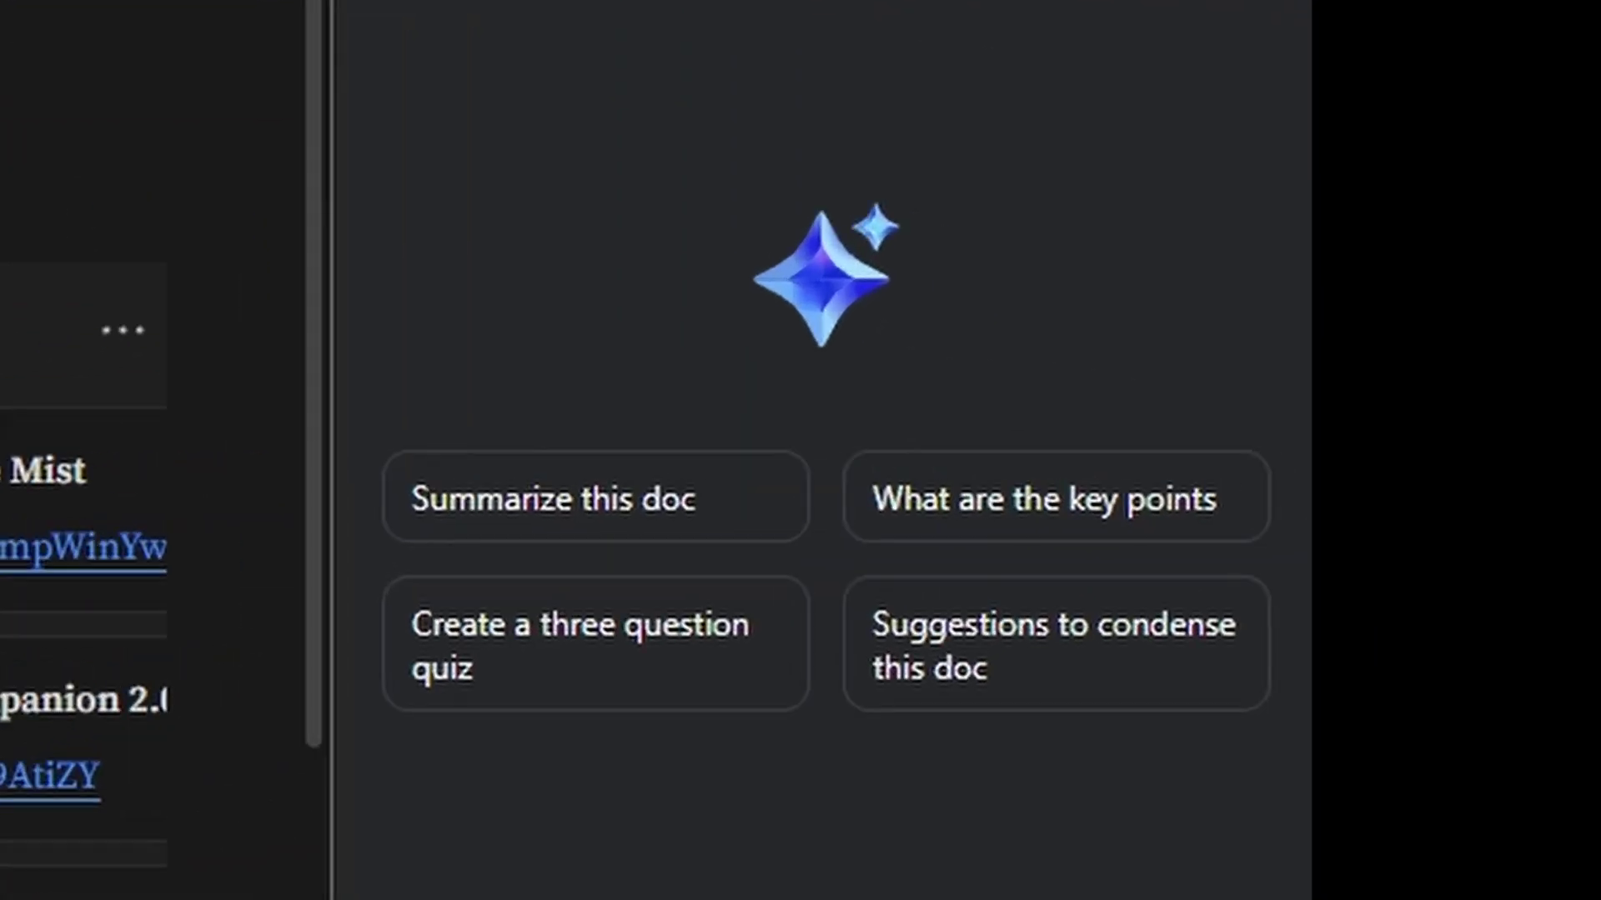
click(633, 510)
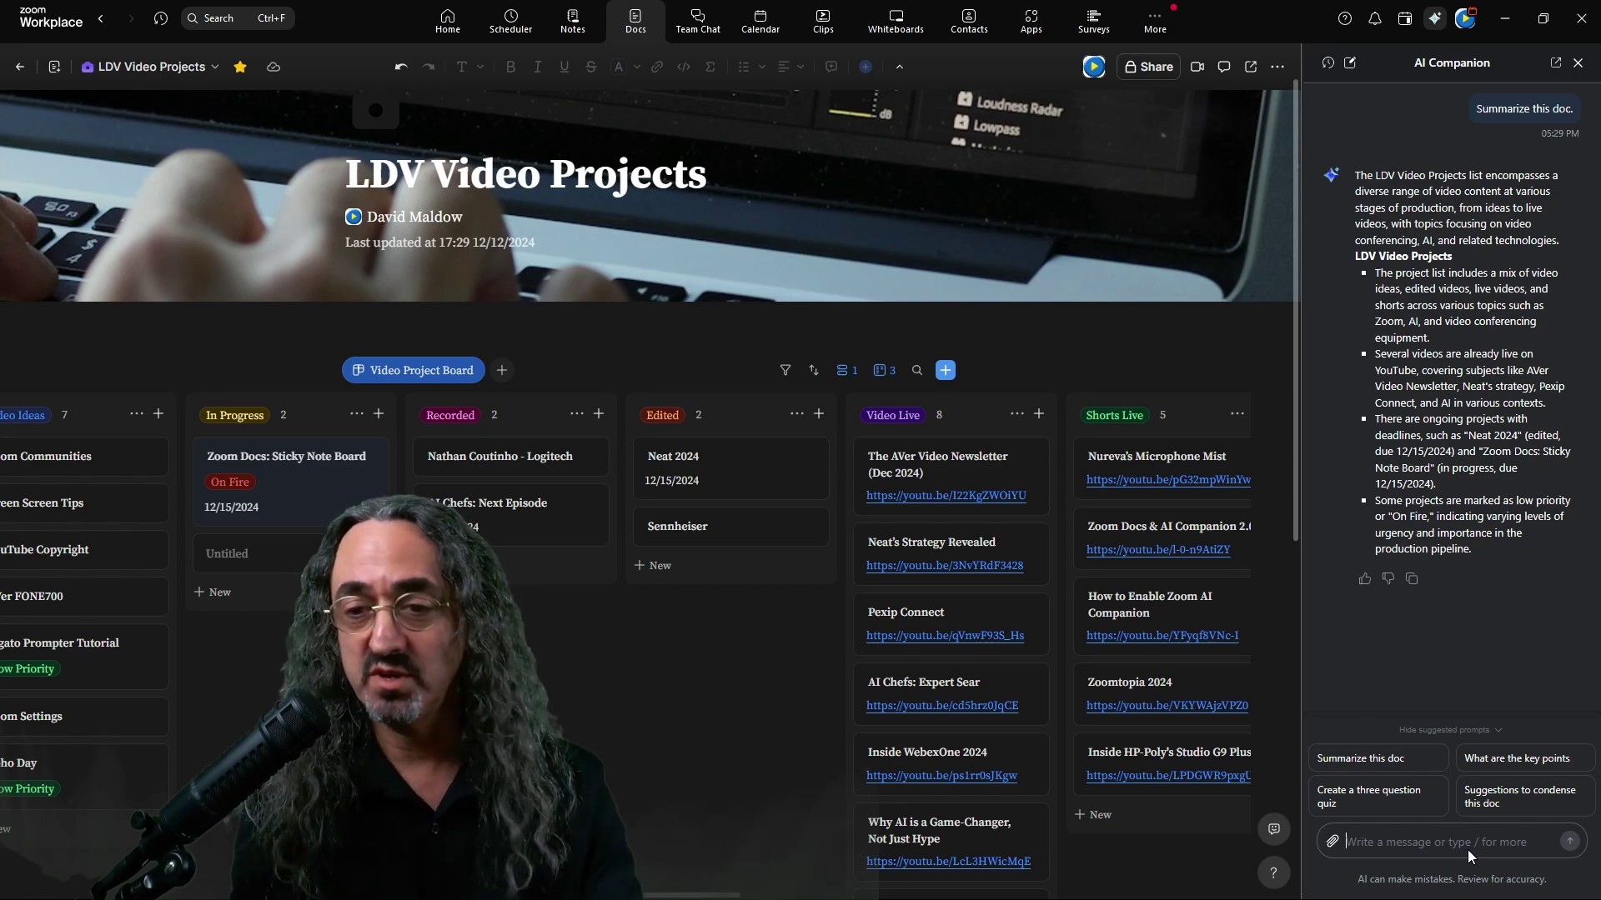
text(do I have any deadli)
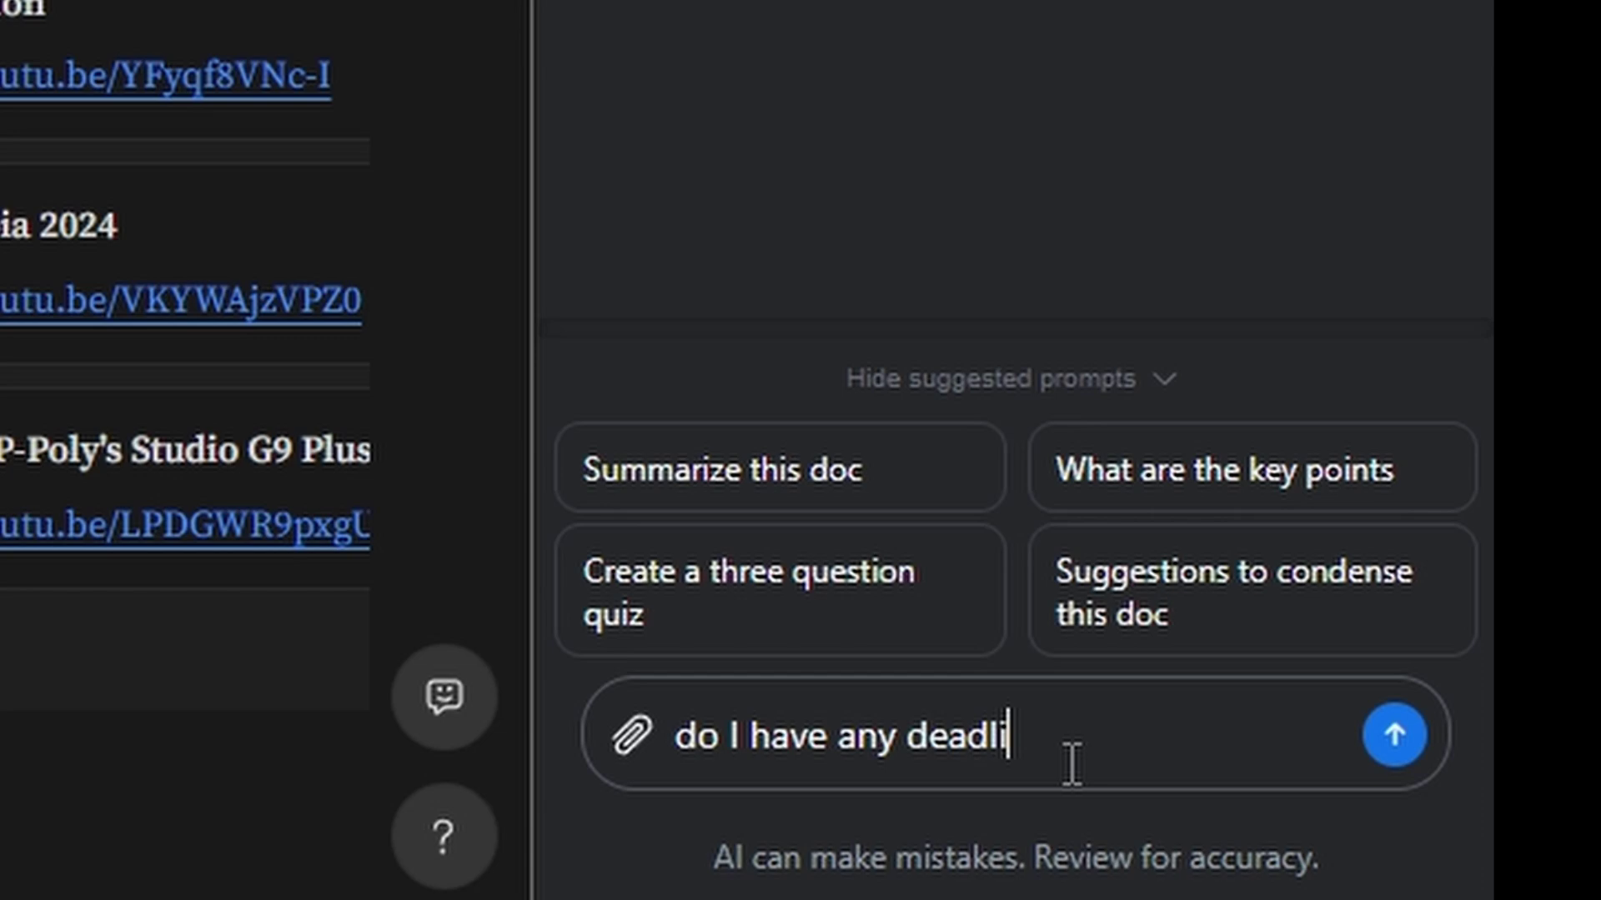
text(nes)
key(Return)
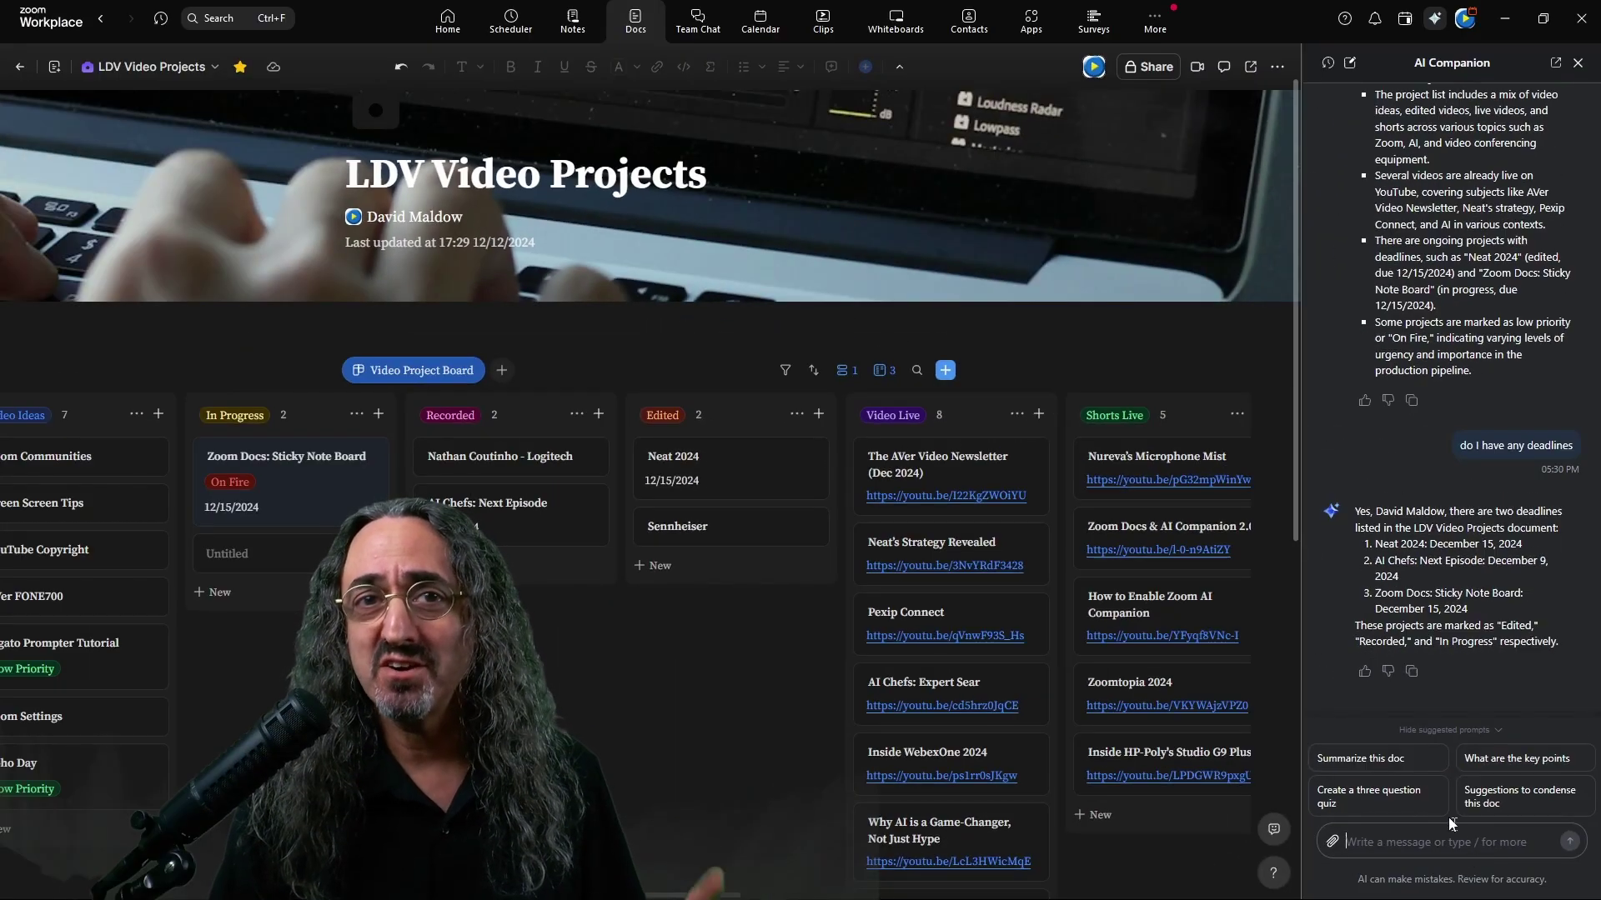
Hide the AI Companion panel so all six board columns are visible.
click(1434, 18)
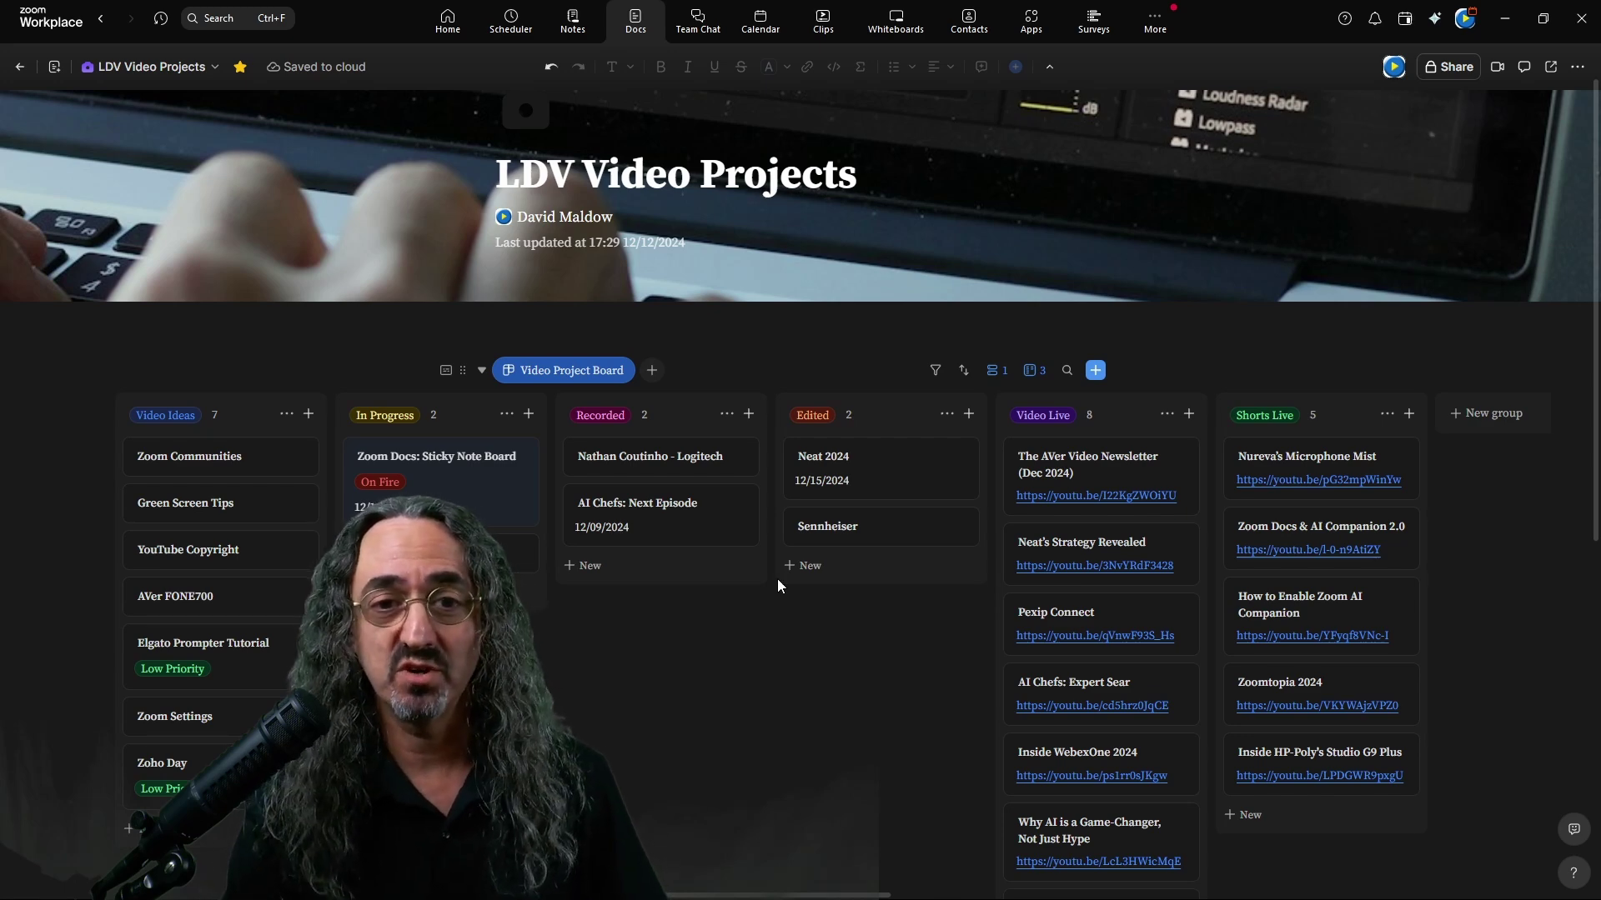
Insert a Data table board view with Not started, In progress and Completed groups below the board.
scroll(777, 578, down, 8)
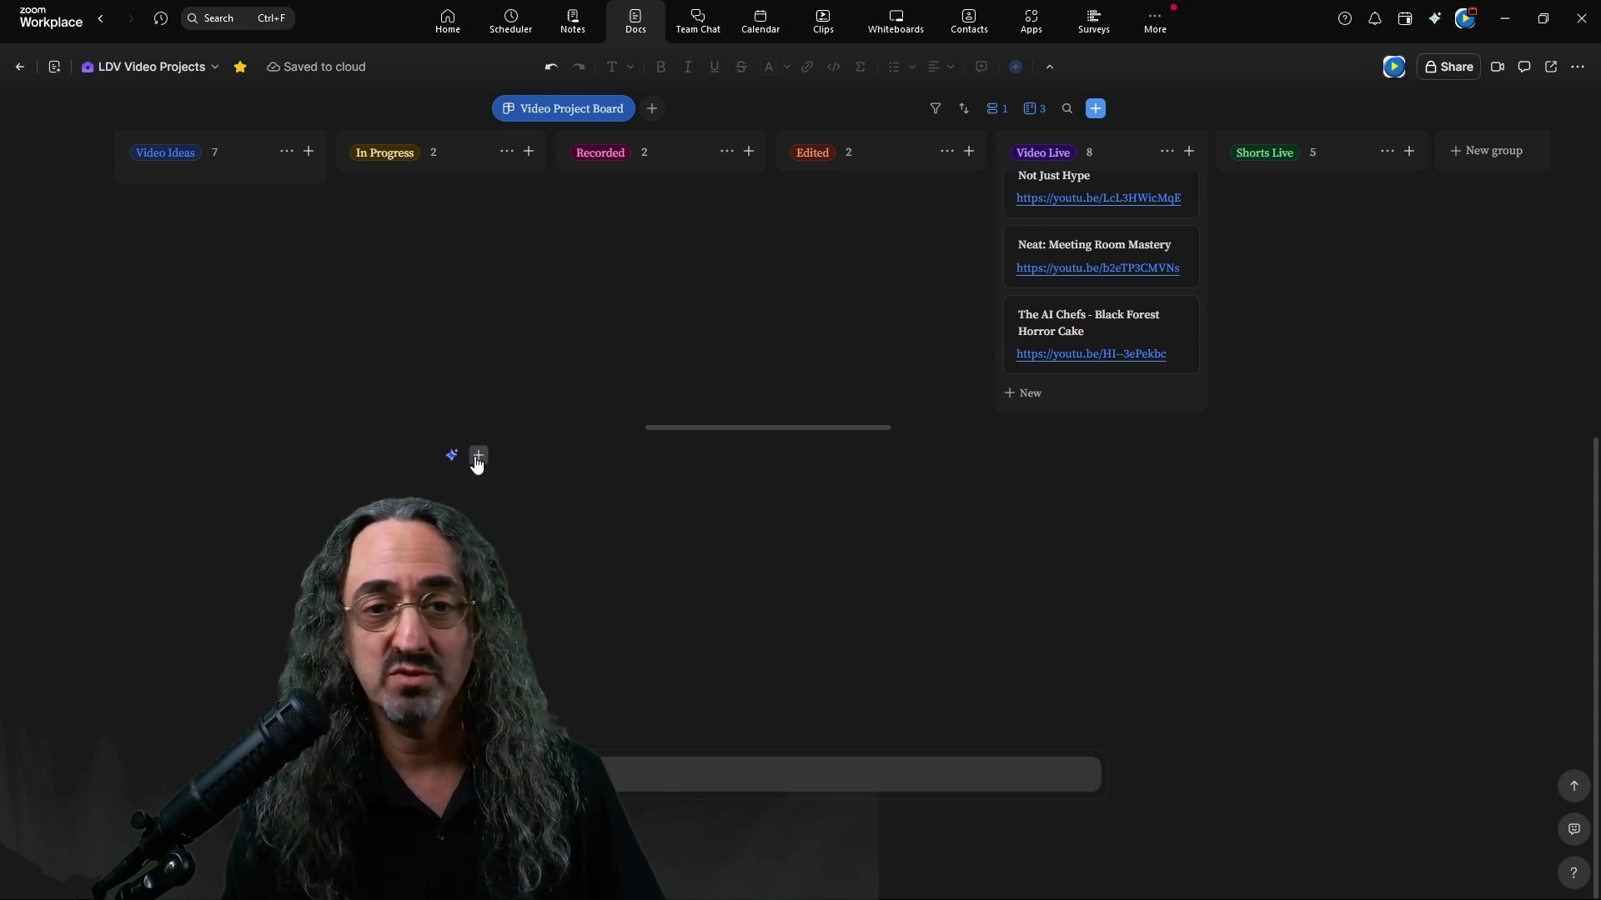
click(478, 455)
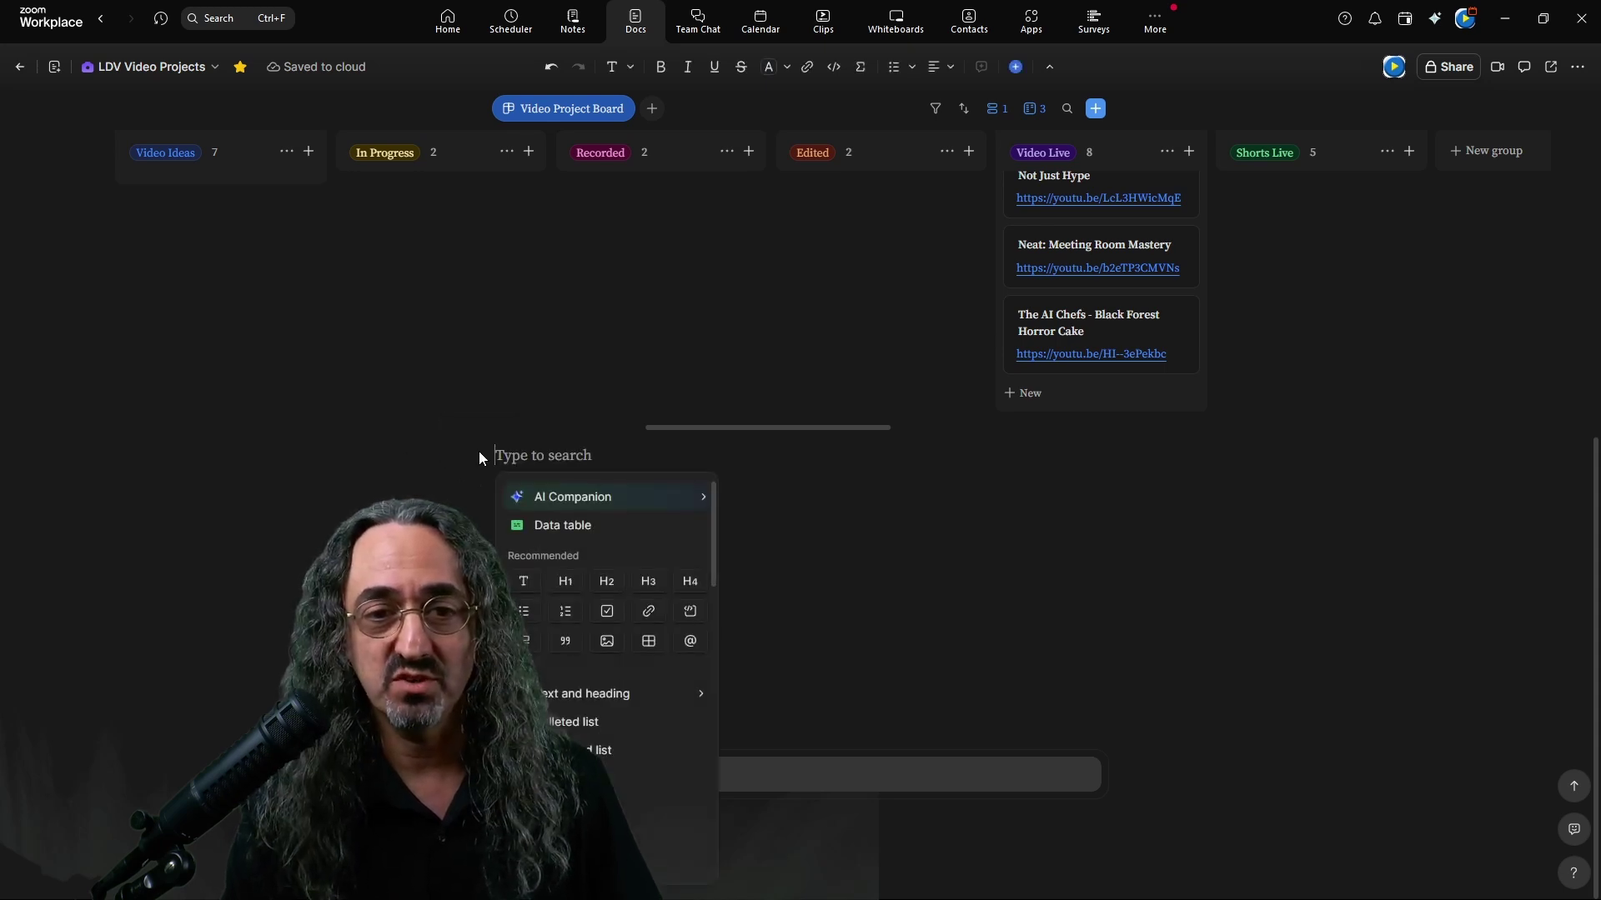
click(478, 455)
click(479, 455)
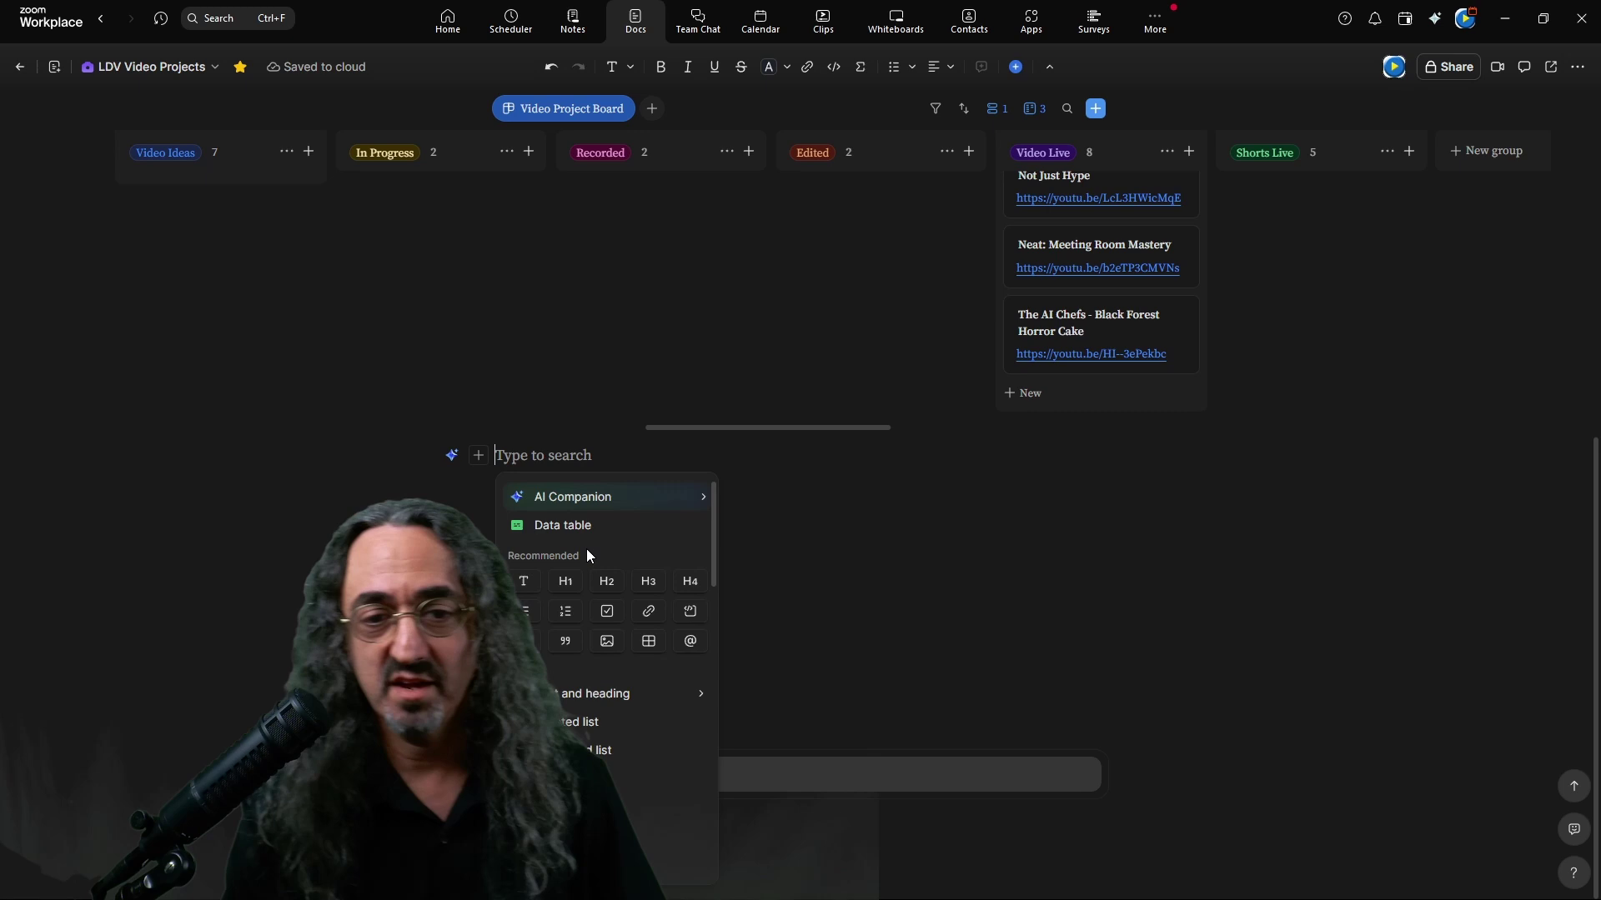
scroll(600, 650, down, 10)
scroll(617, 732, down, 5)
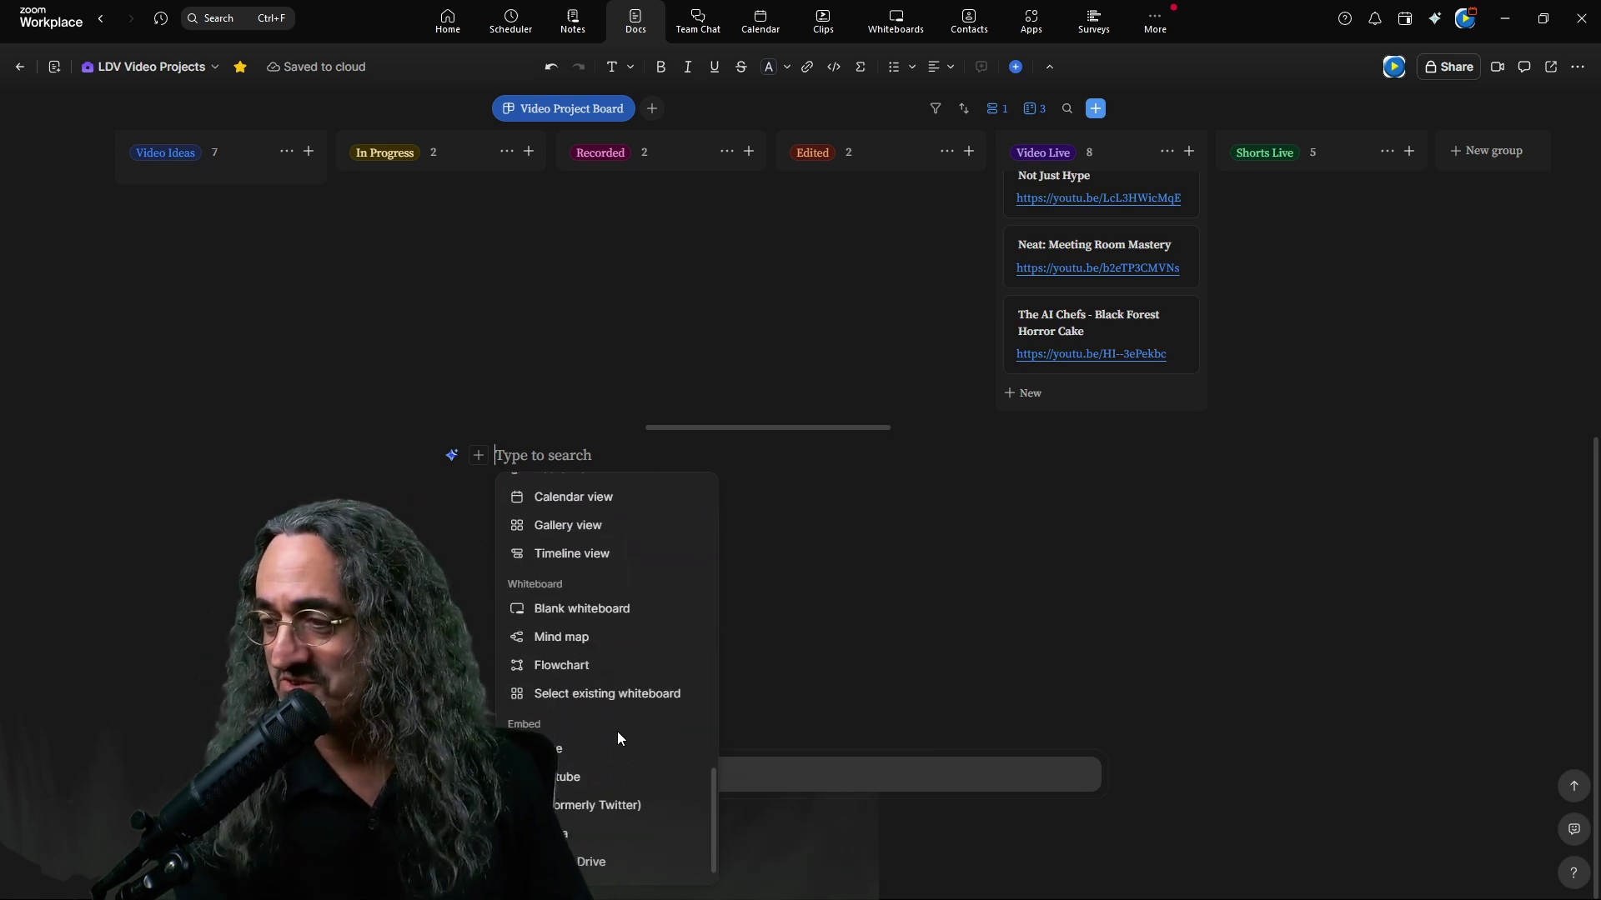
scroll(573, 581, up, 3)
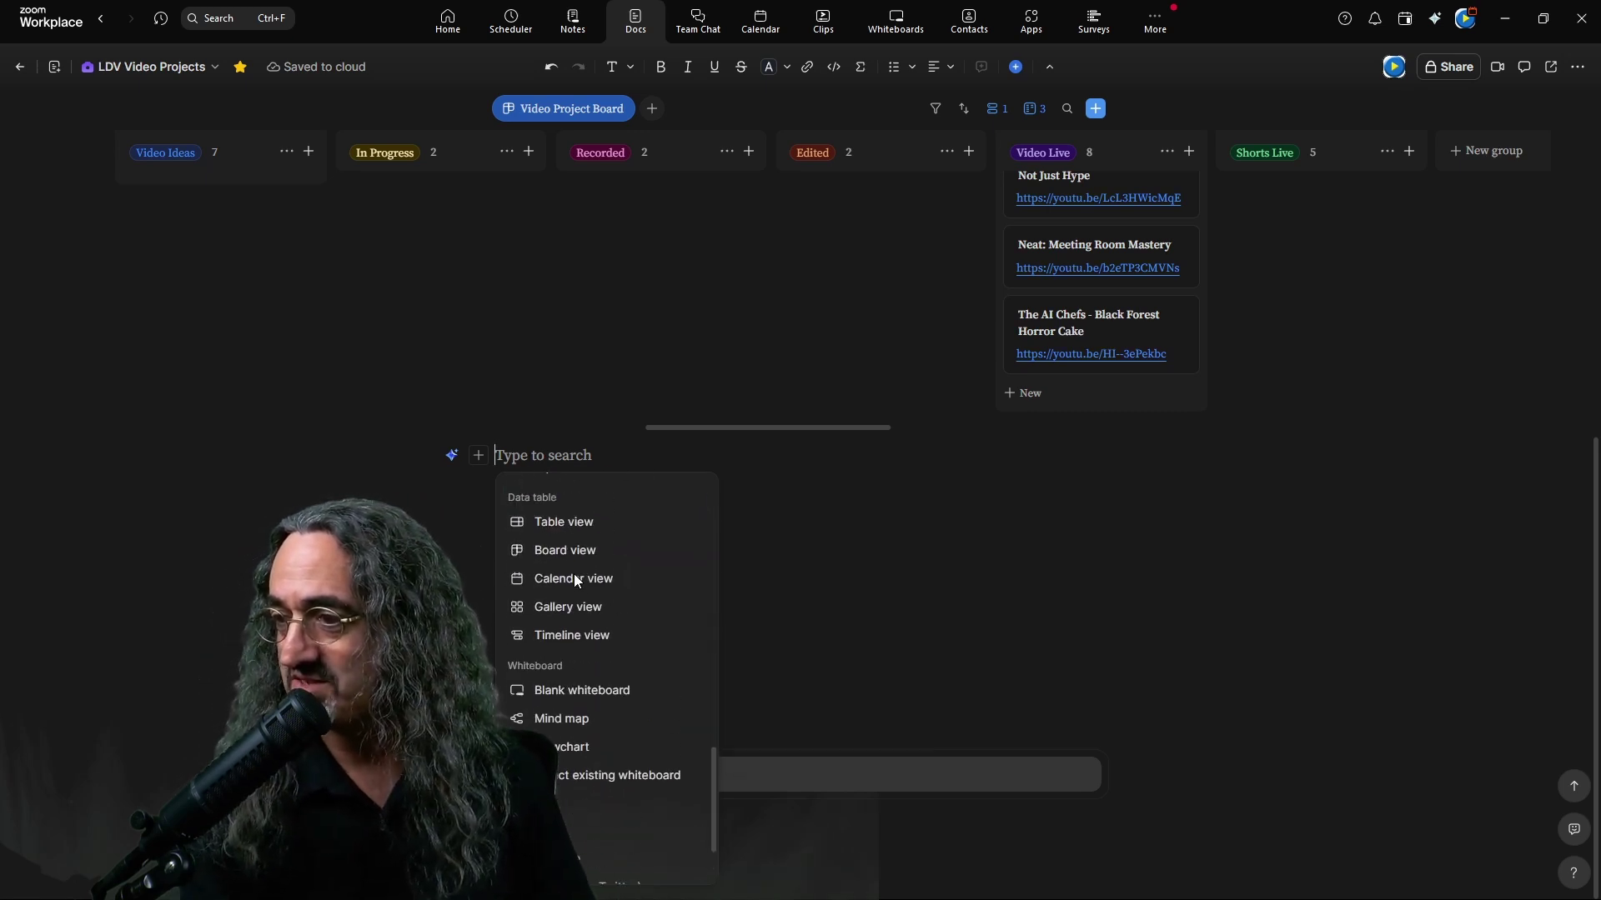
click(579, 551)
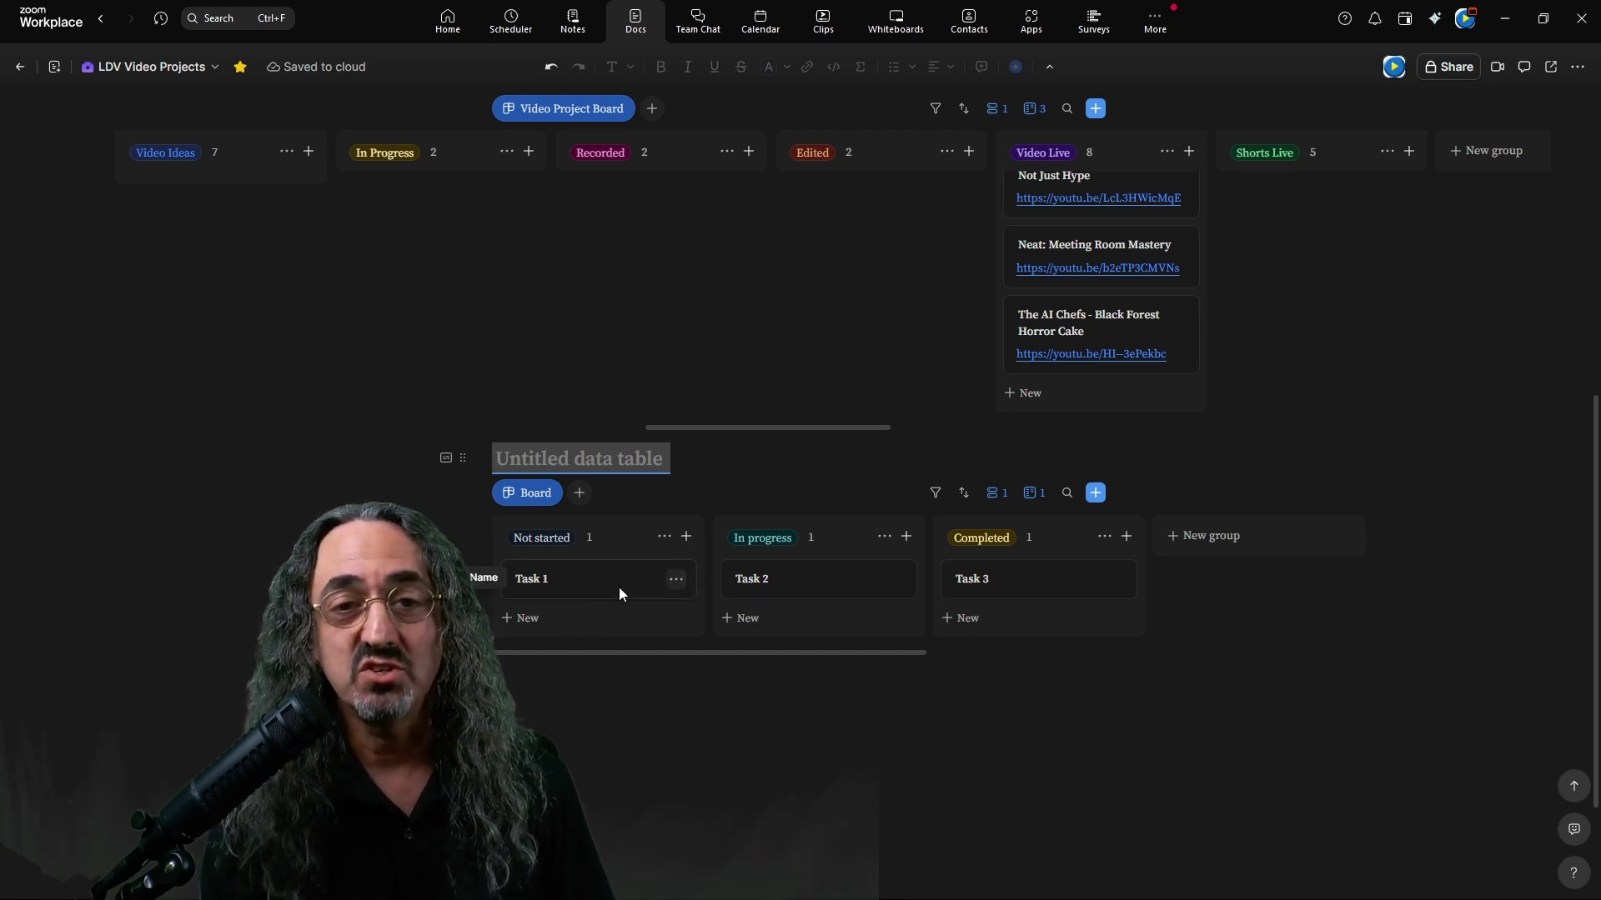
scroll(516, 647, up, 2)
scroll(515, 647, up, 6)
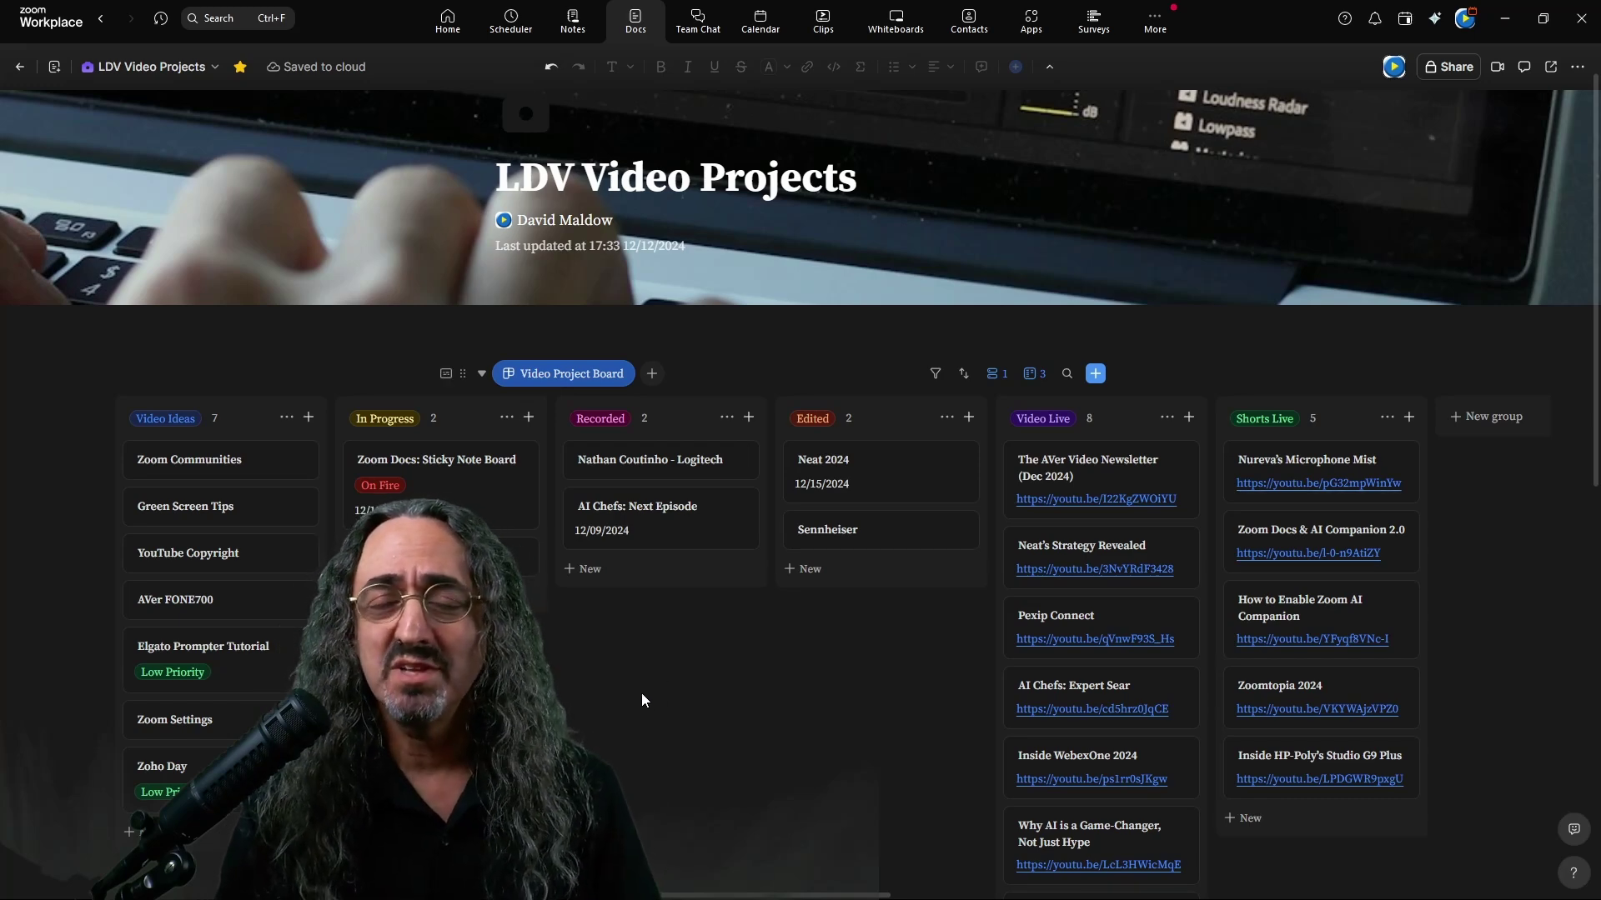
Open the Sticky Note Board card's details and focus its YouTube field.
click(472, 511)
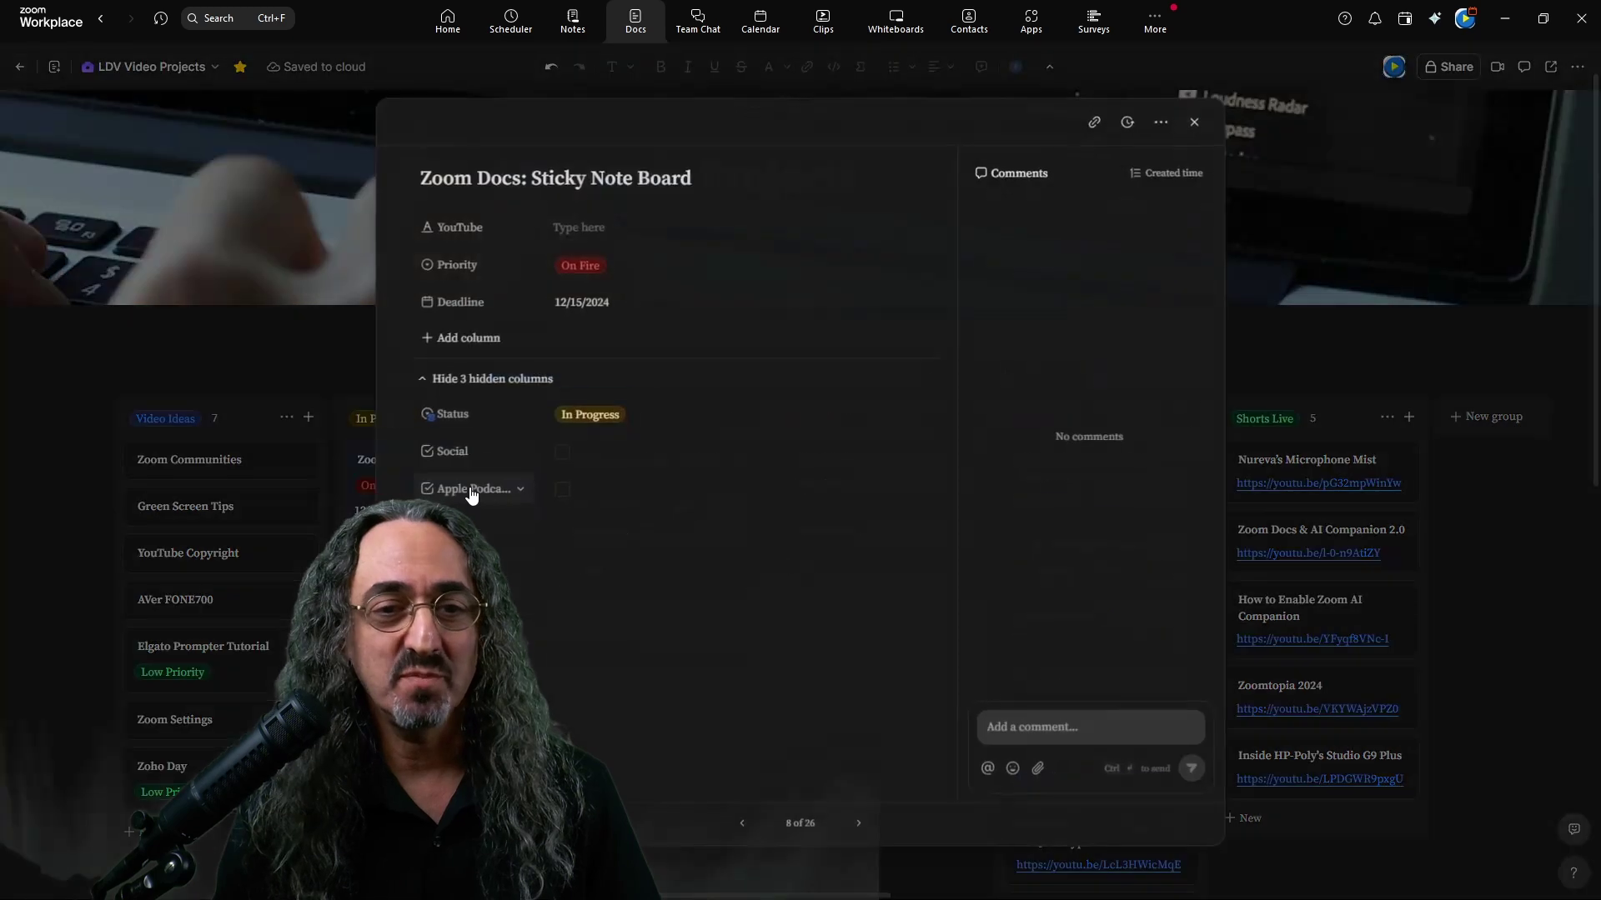
click(519, 229)
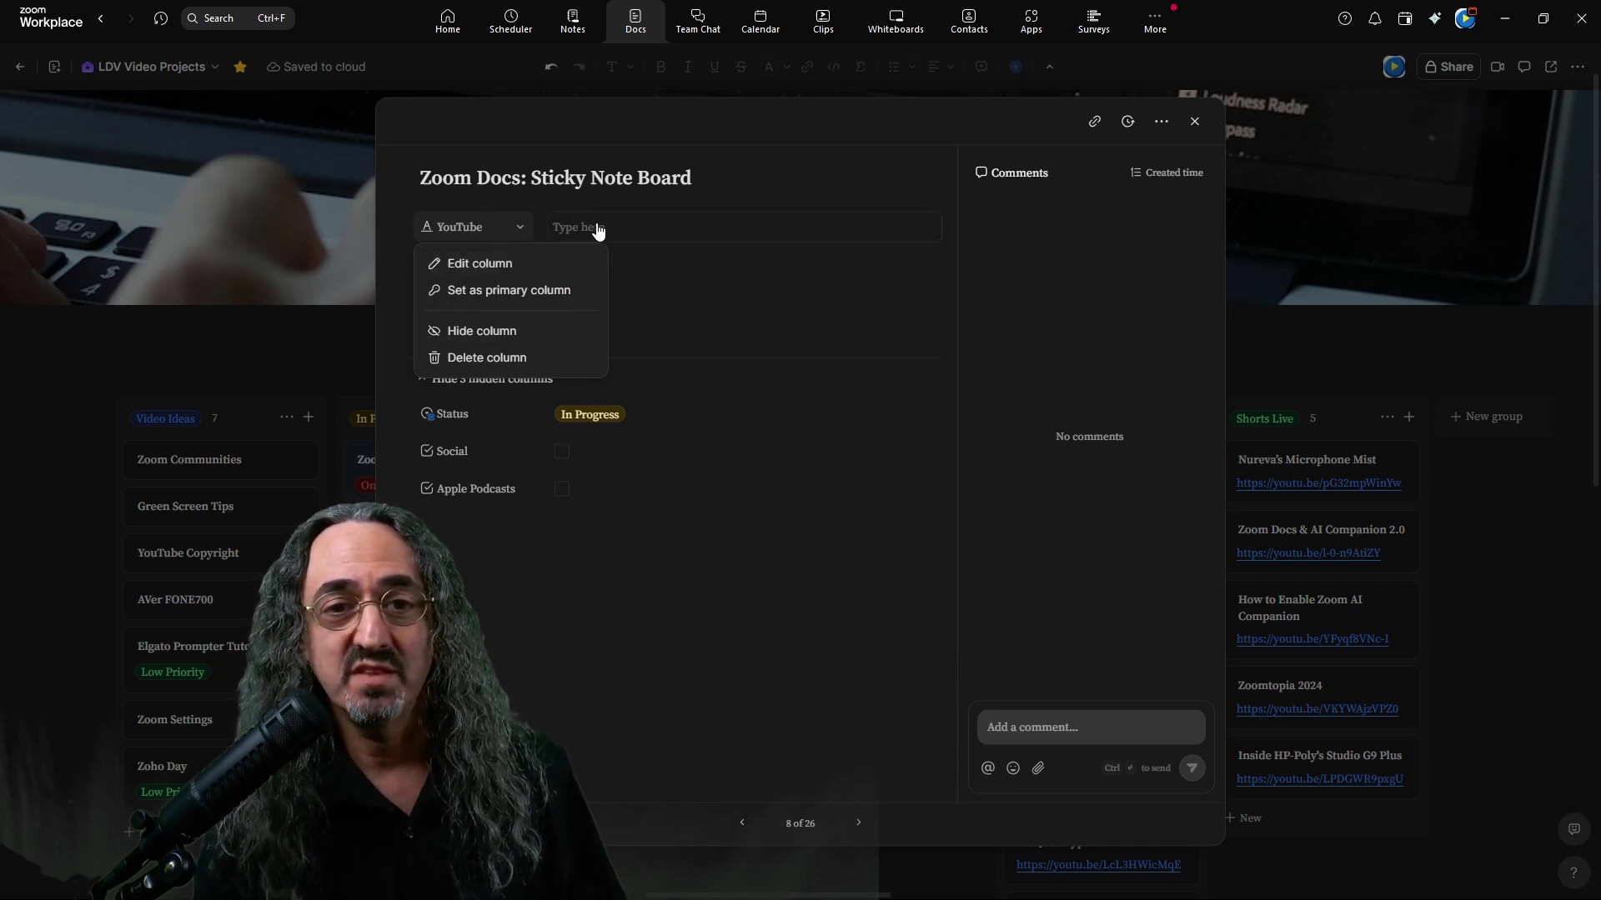
click(719, 226)
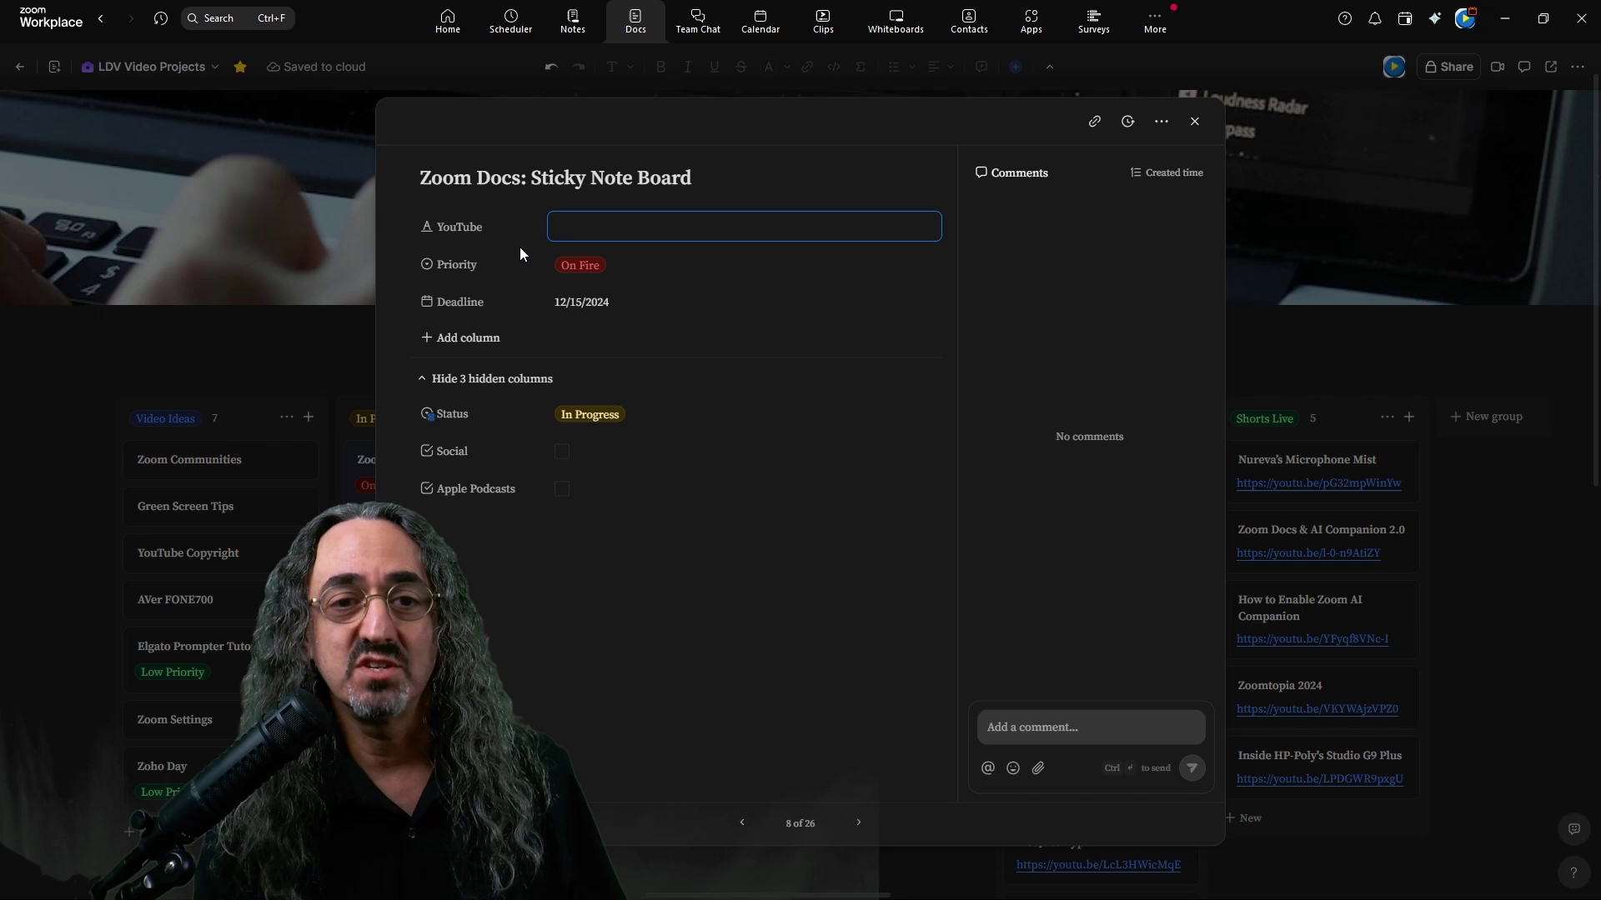
Add Column 5 to the card, browse its type options without saving, then delete it.
click(493, 337)
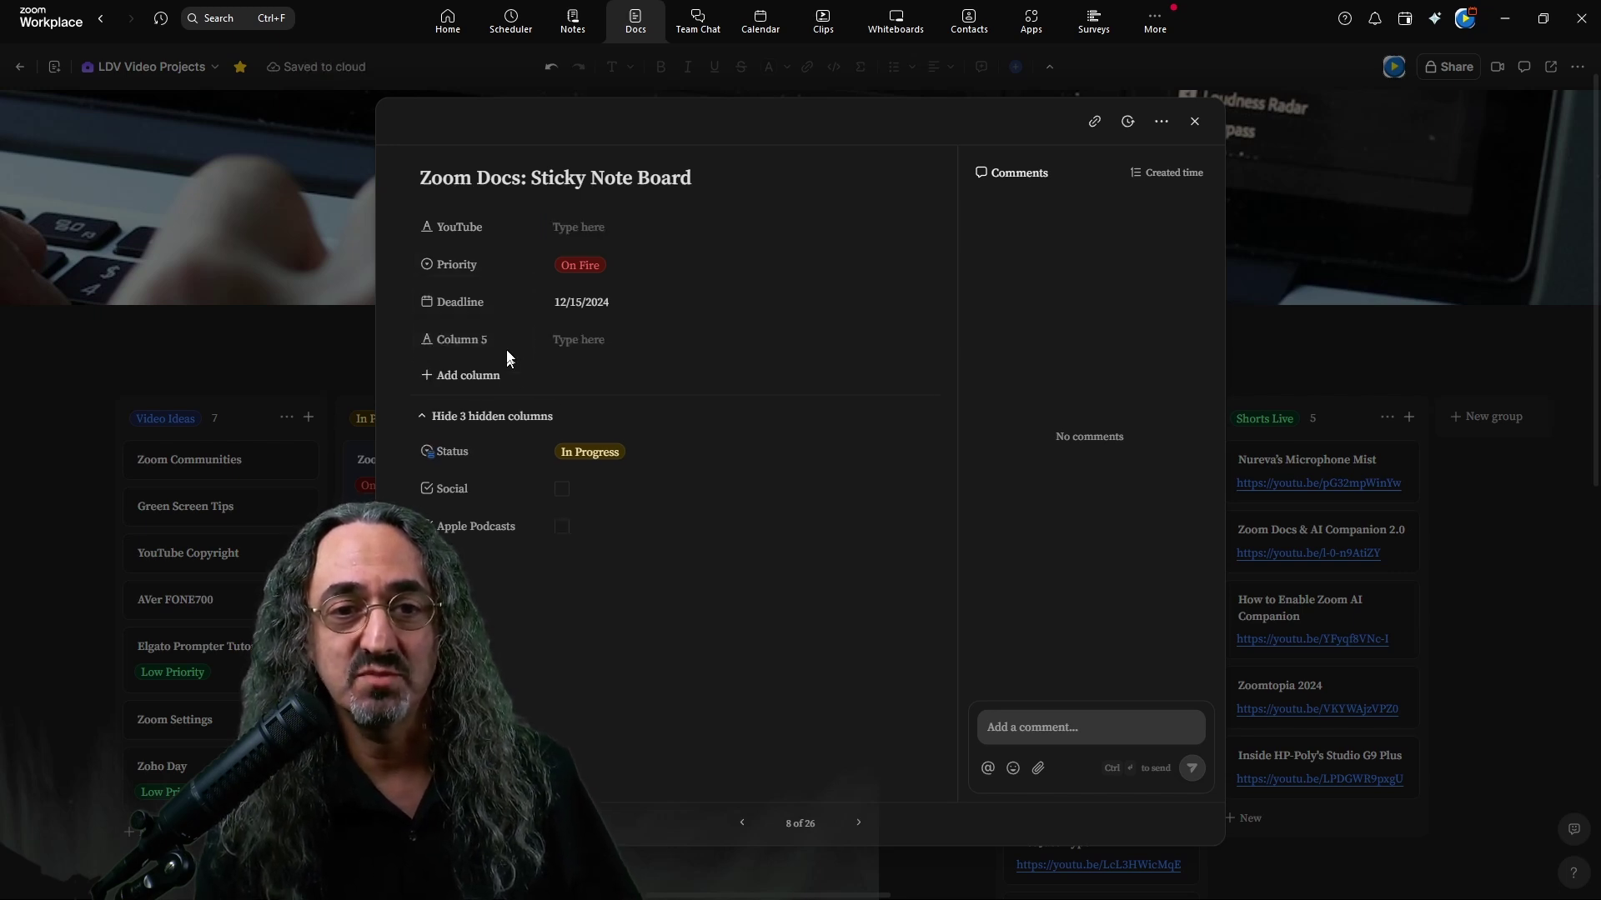
click(517, 342)
click(536, 379)
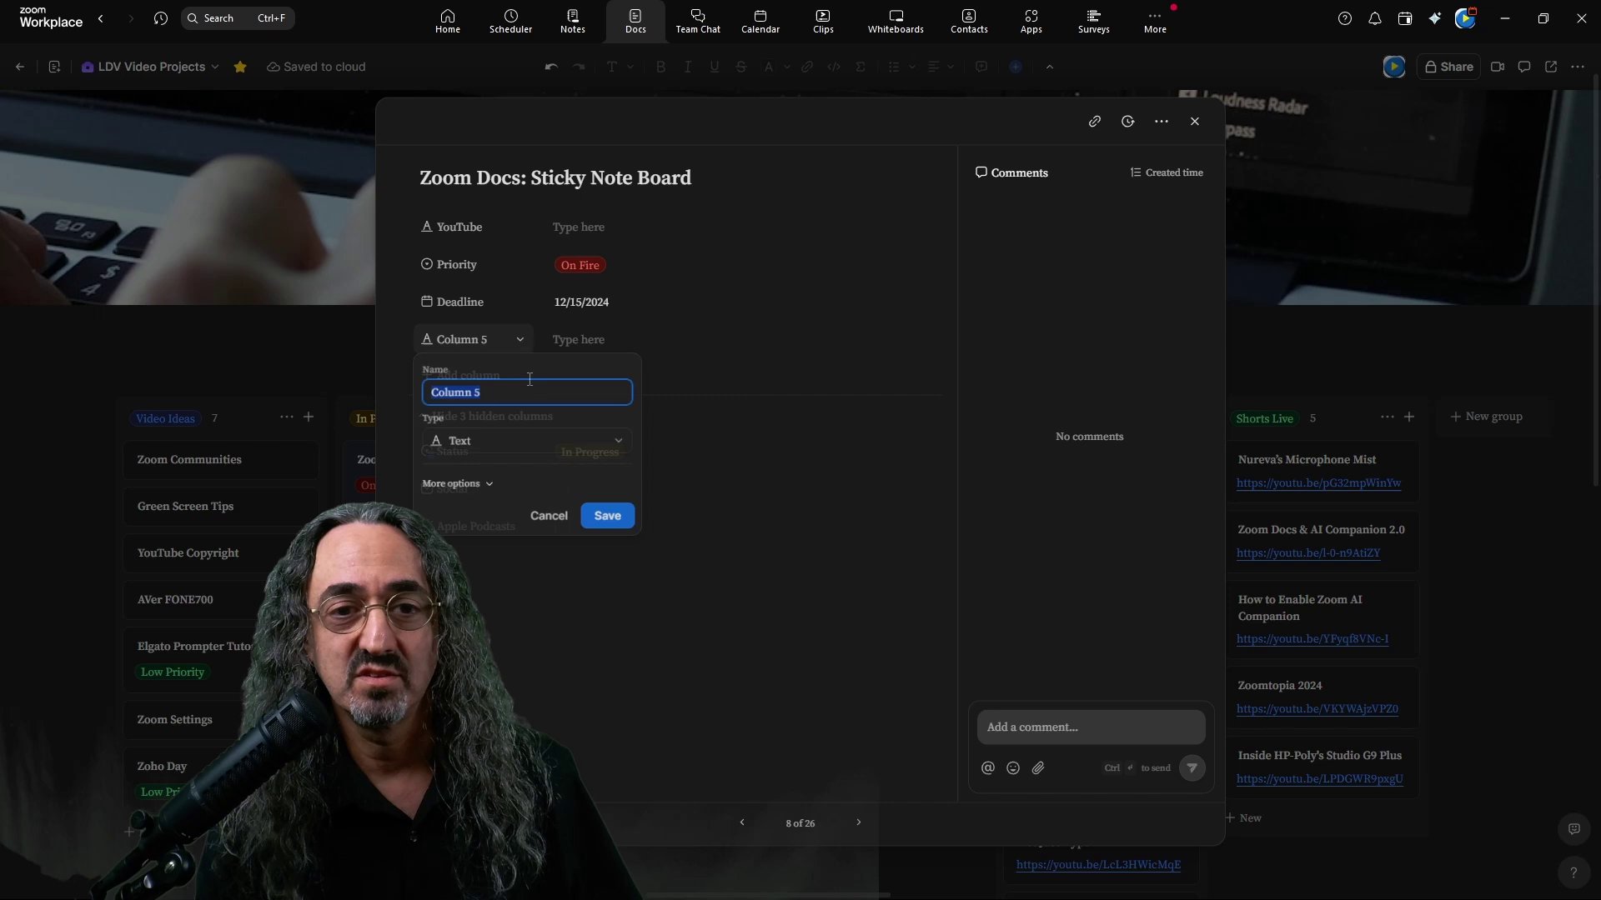
click(611, 447)
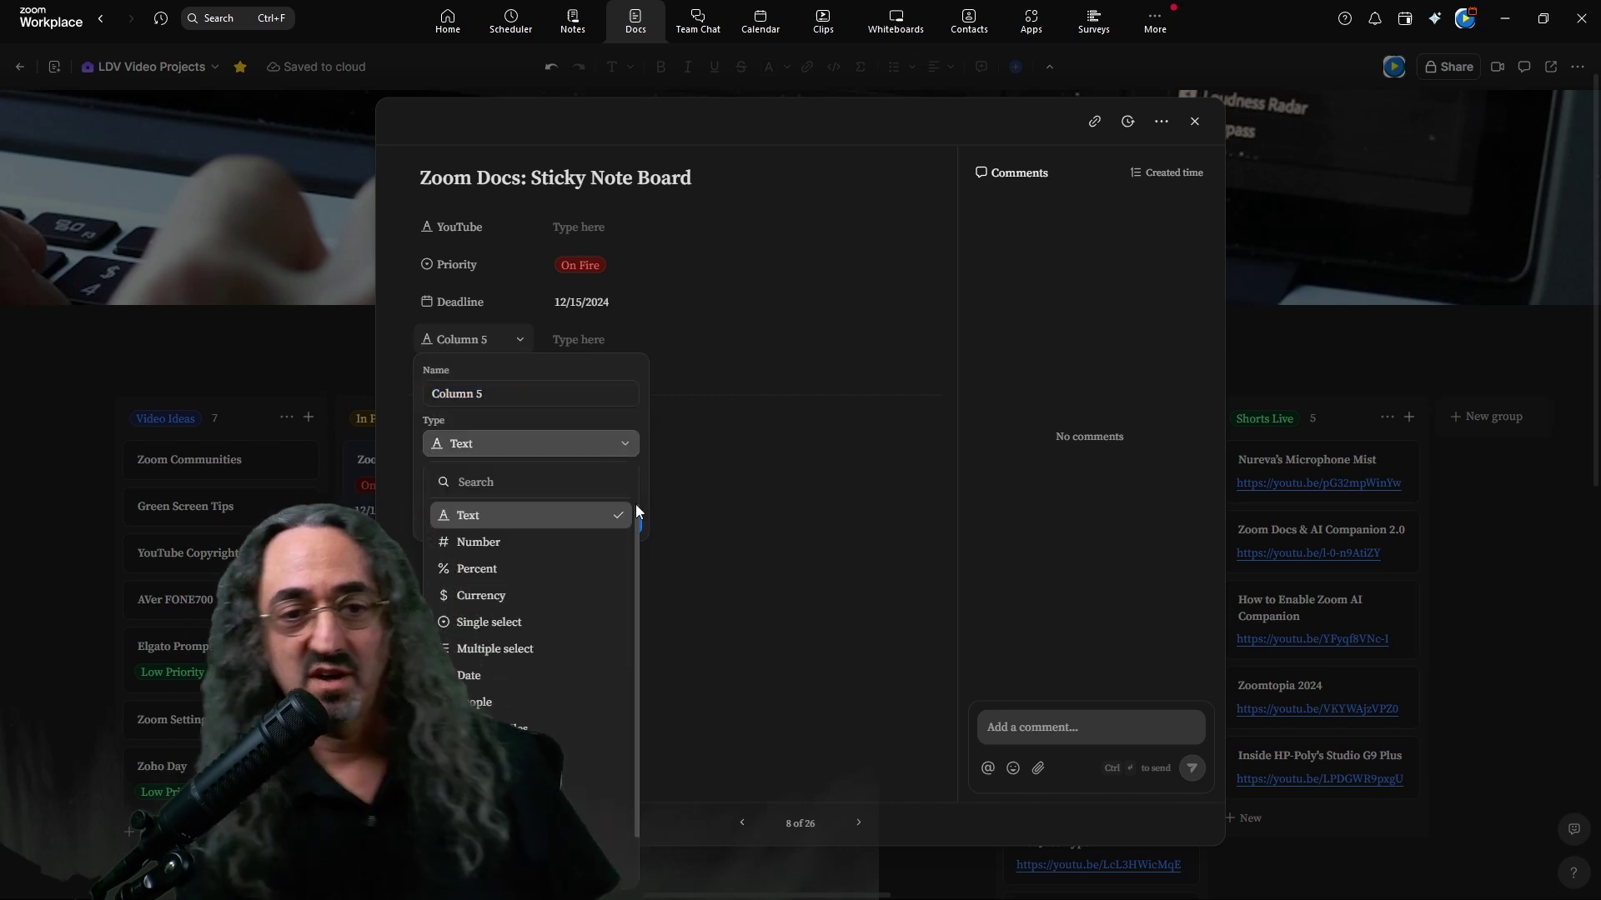
scroll(593, 534, down, 2)
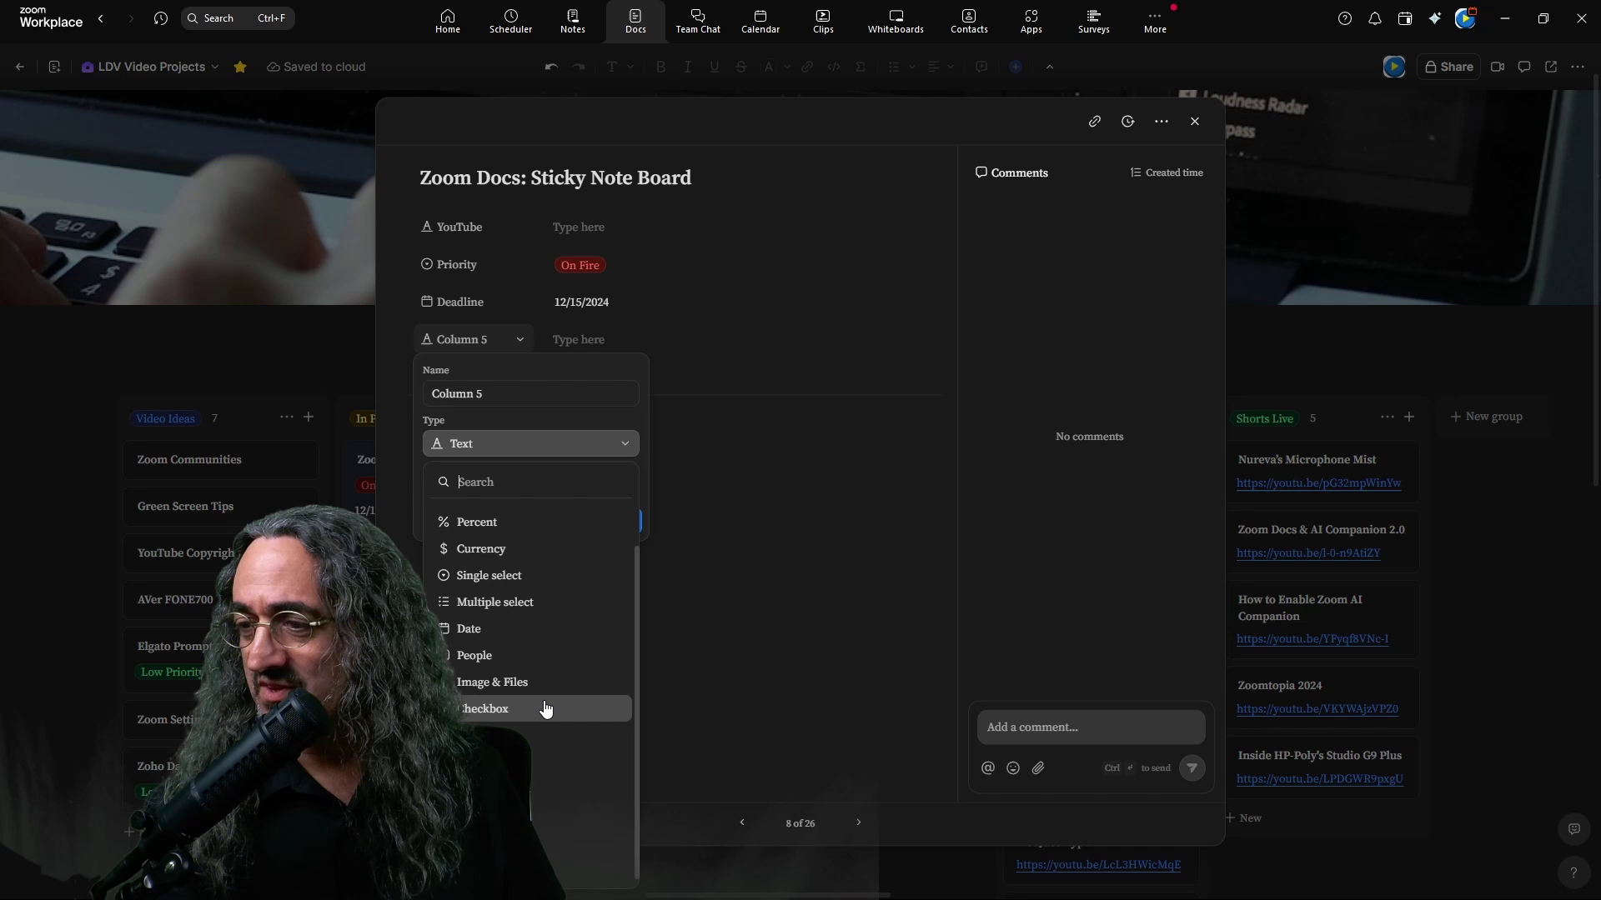
scroll(561, 600, up, 1)
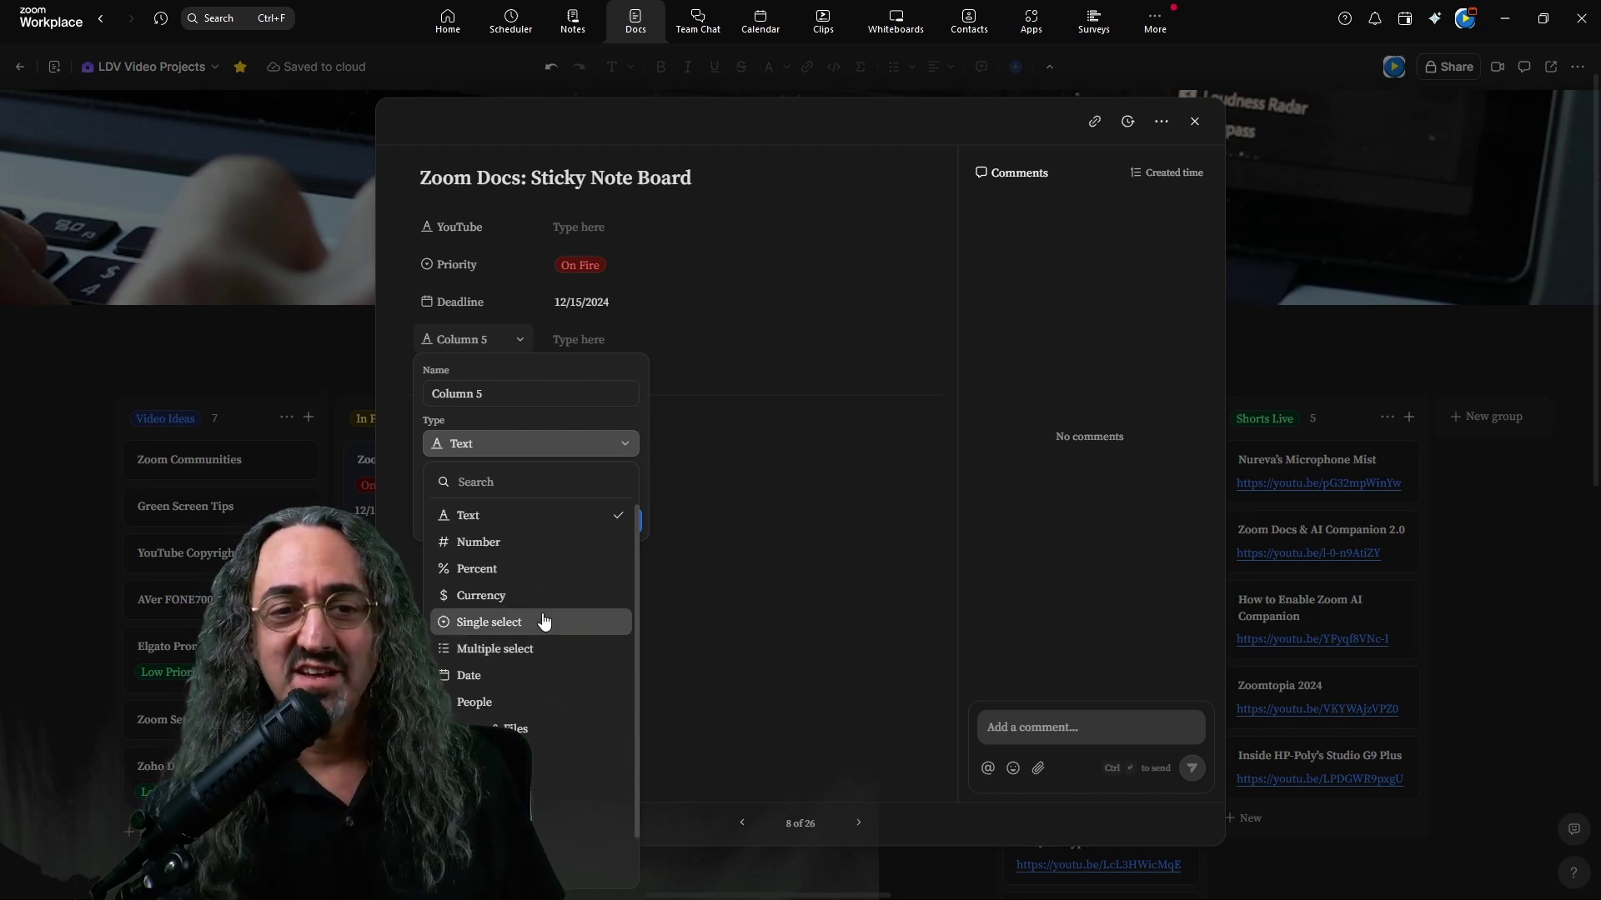
click(792, 357)
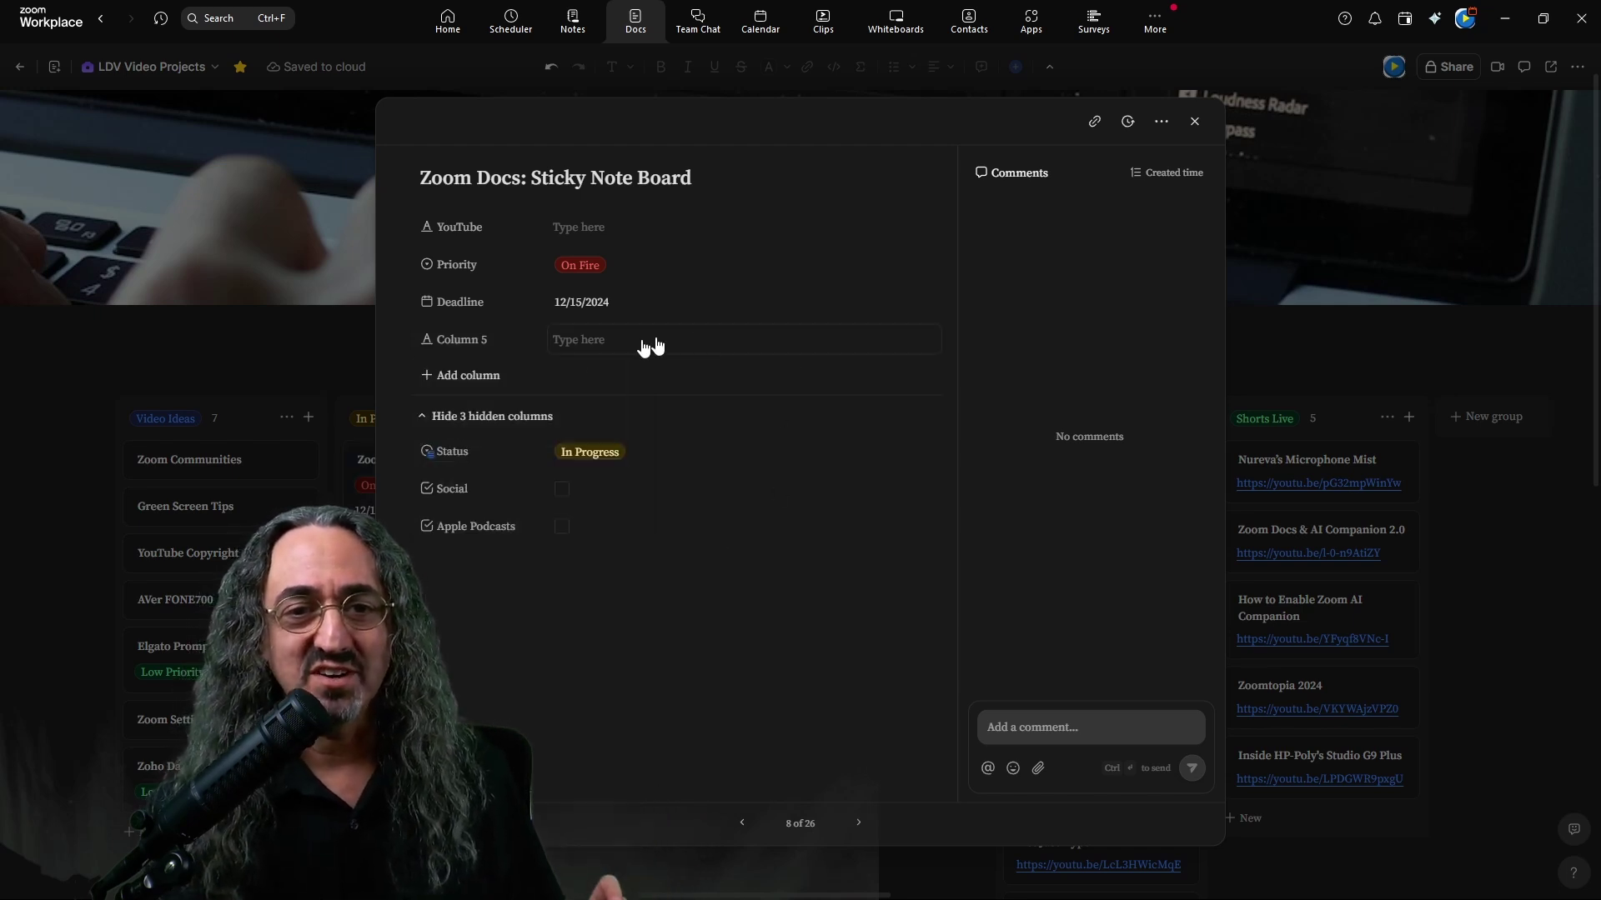
click(520, 339)
click(518, 469)
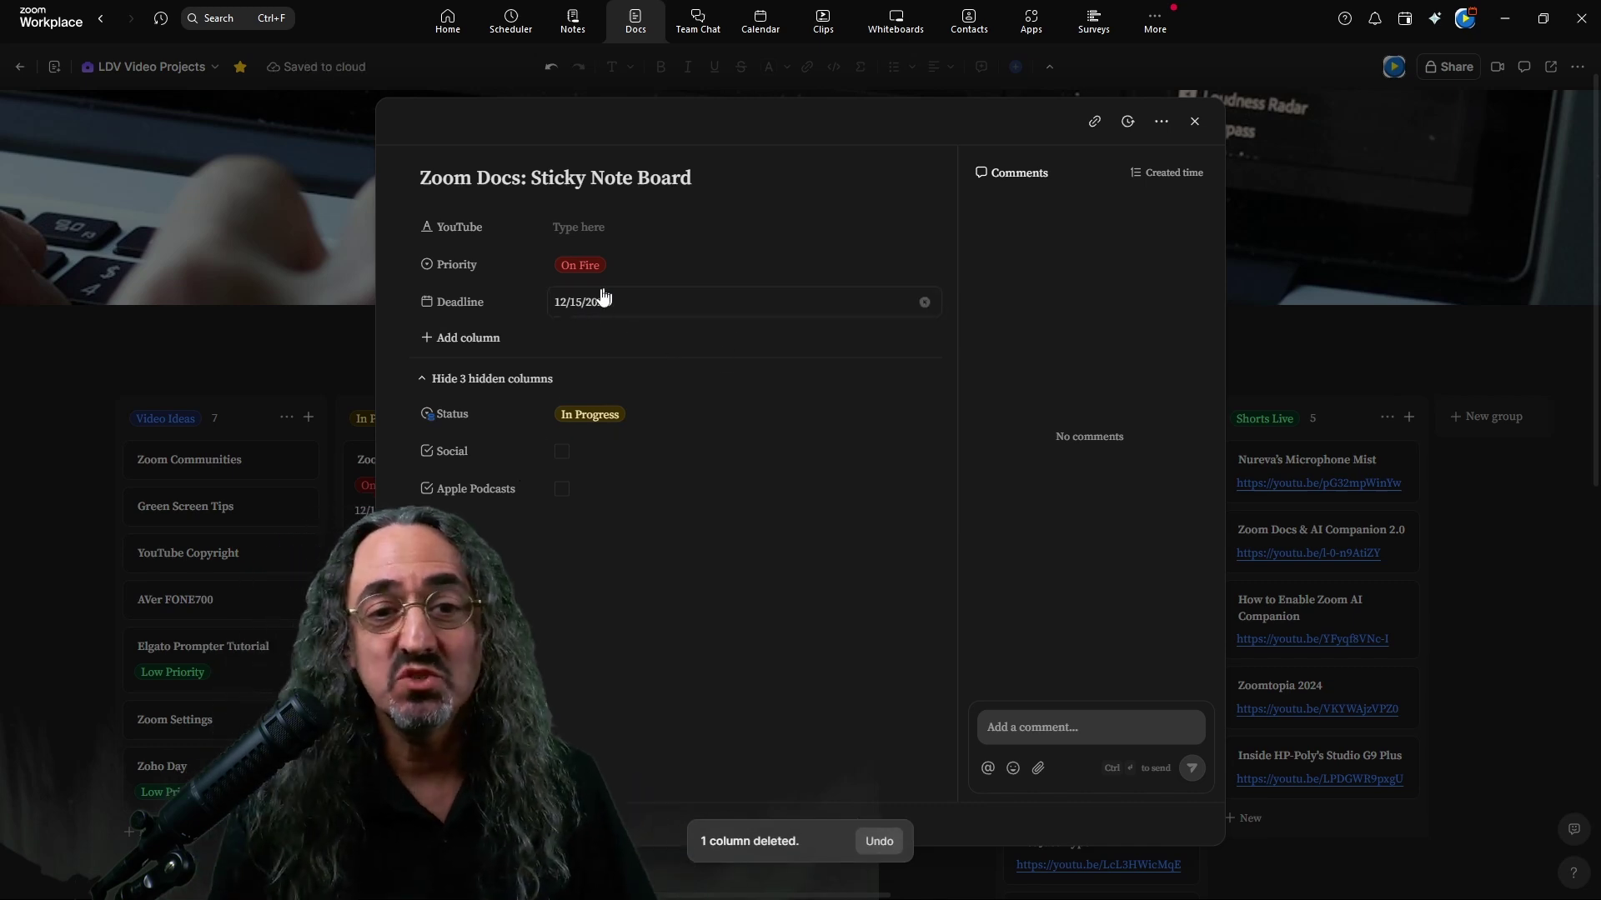
Keep the 12/15/2024 deadline, reveal the 3 hidden fields, and tick Social.
click(629, 301)
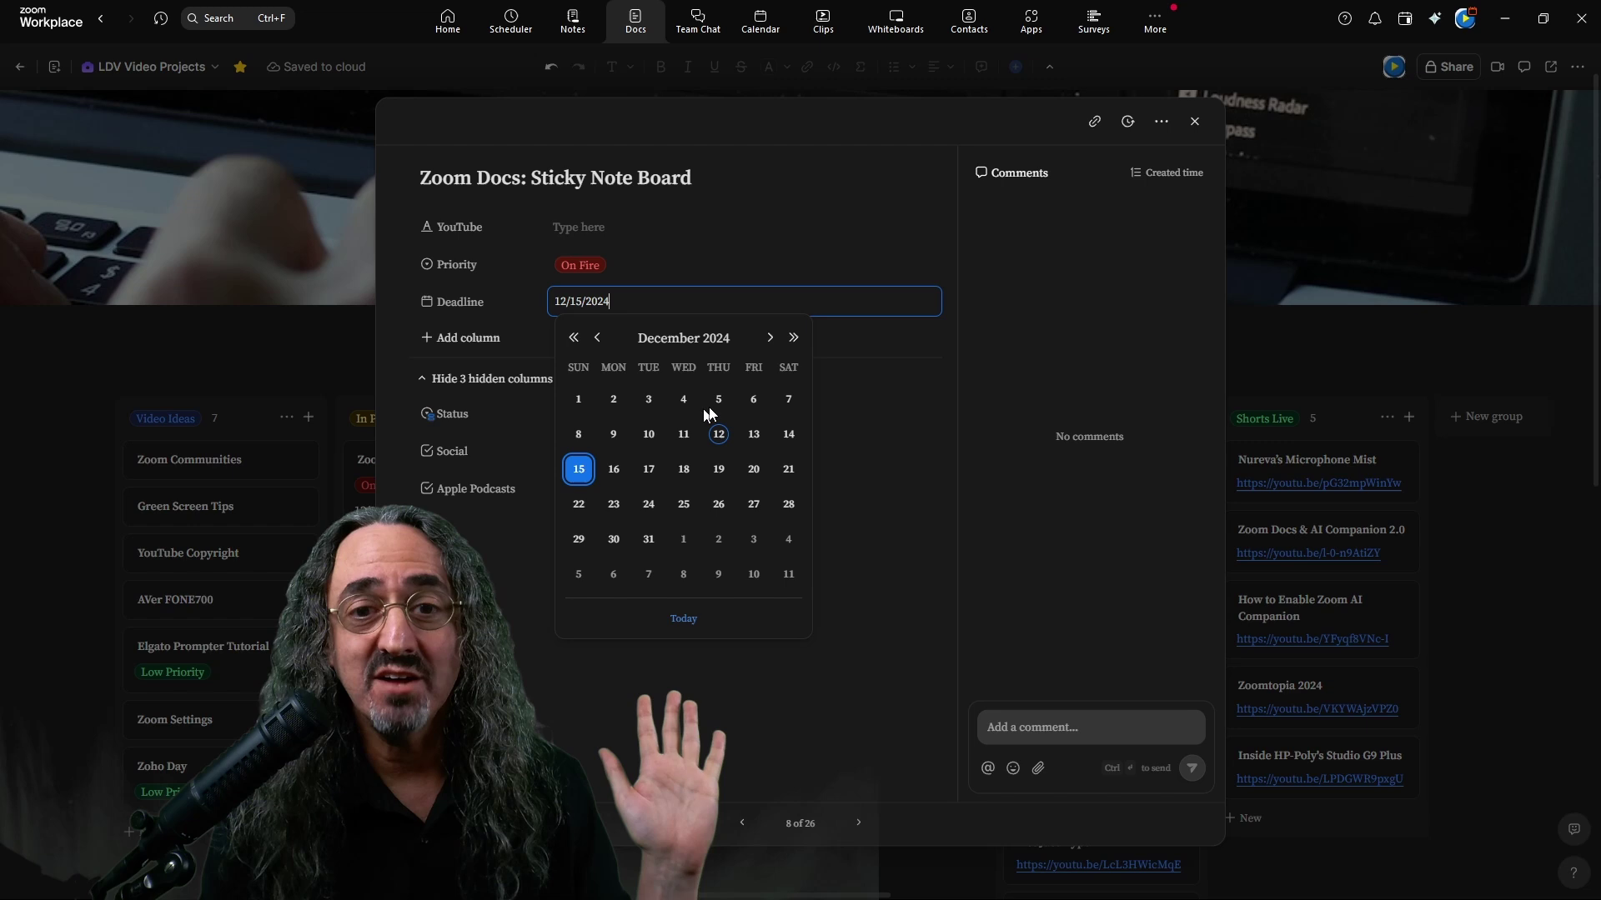
click(879, 474)
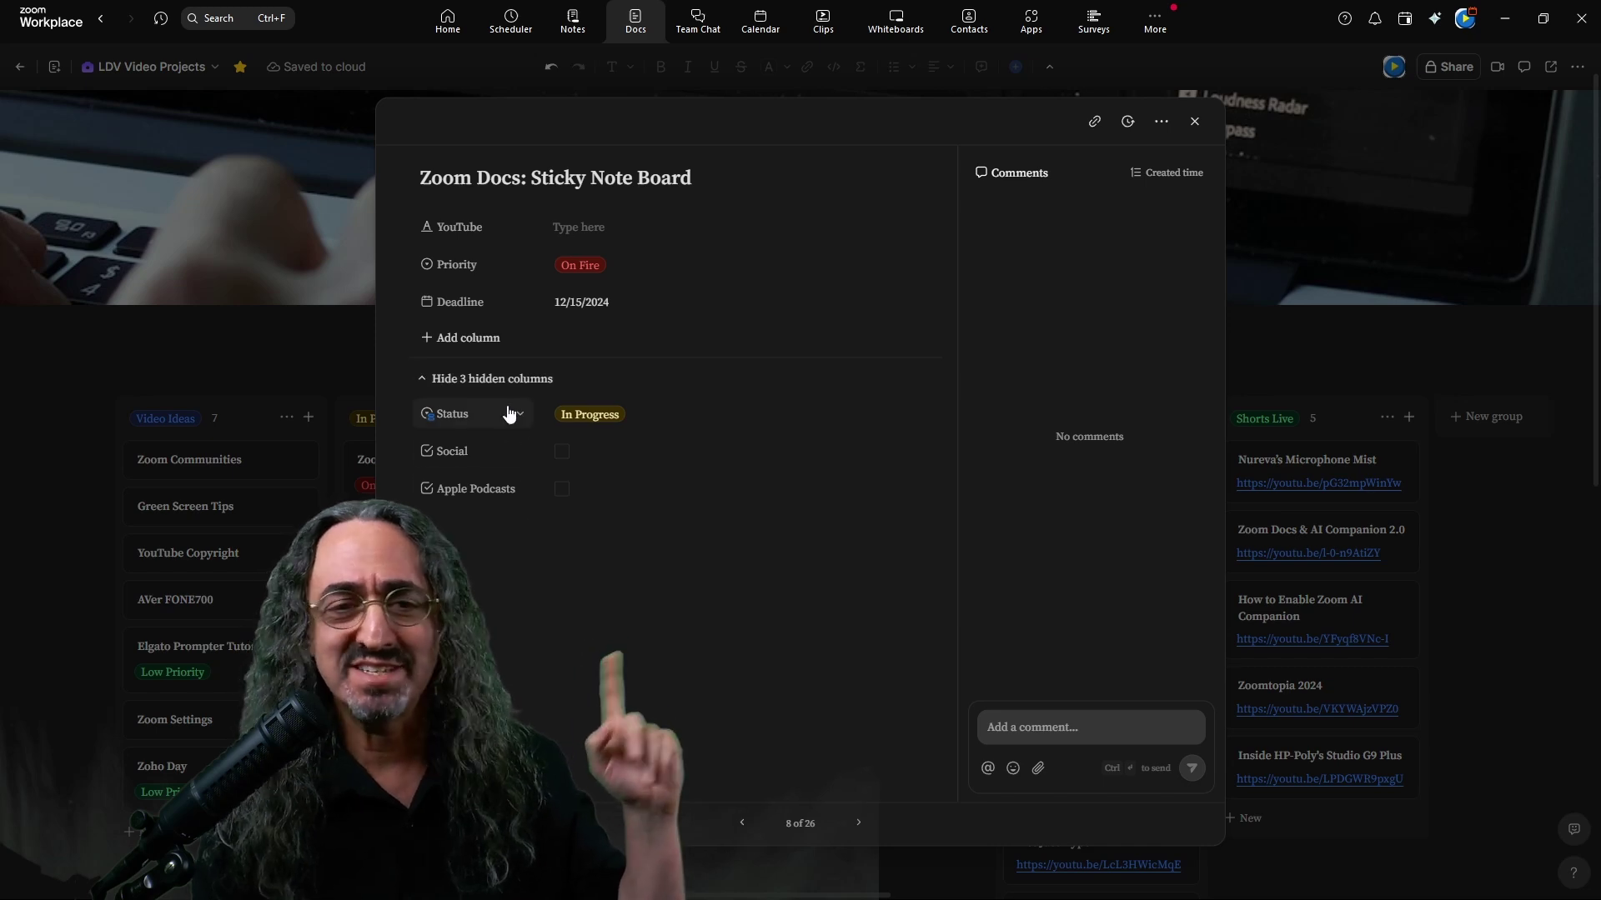
click(511, 381)
click(511, 381)
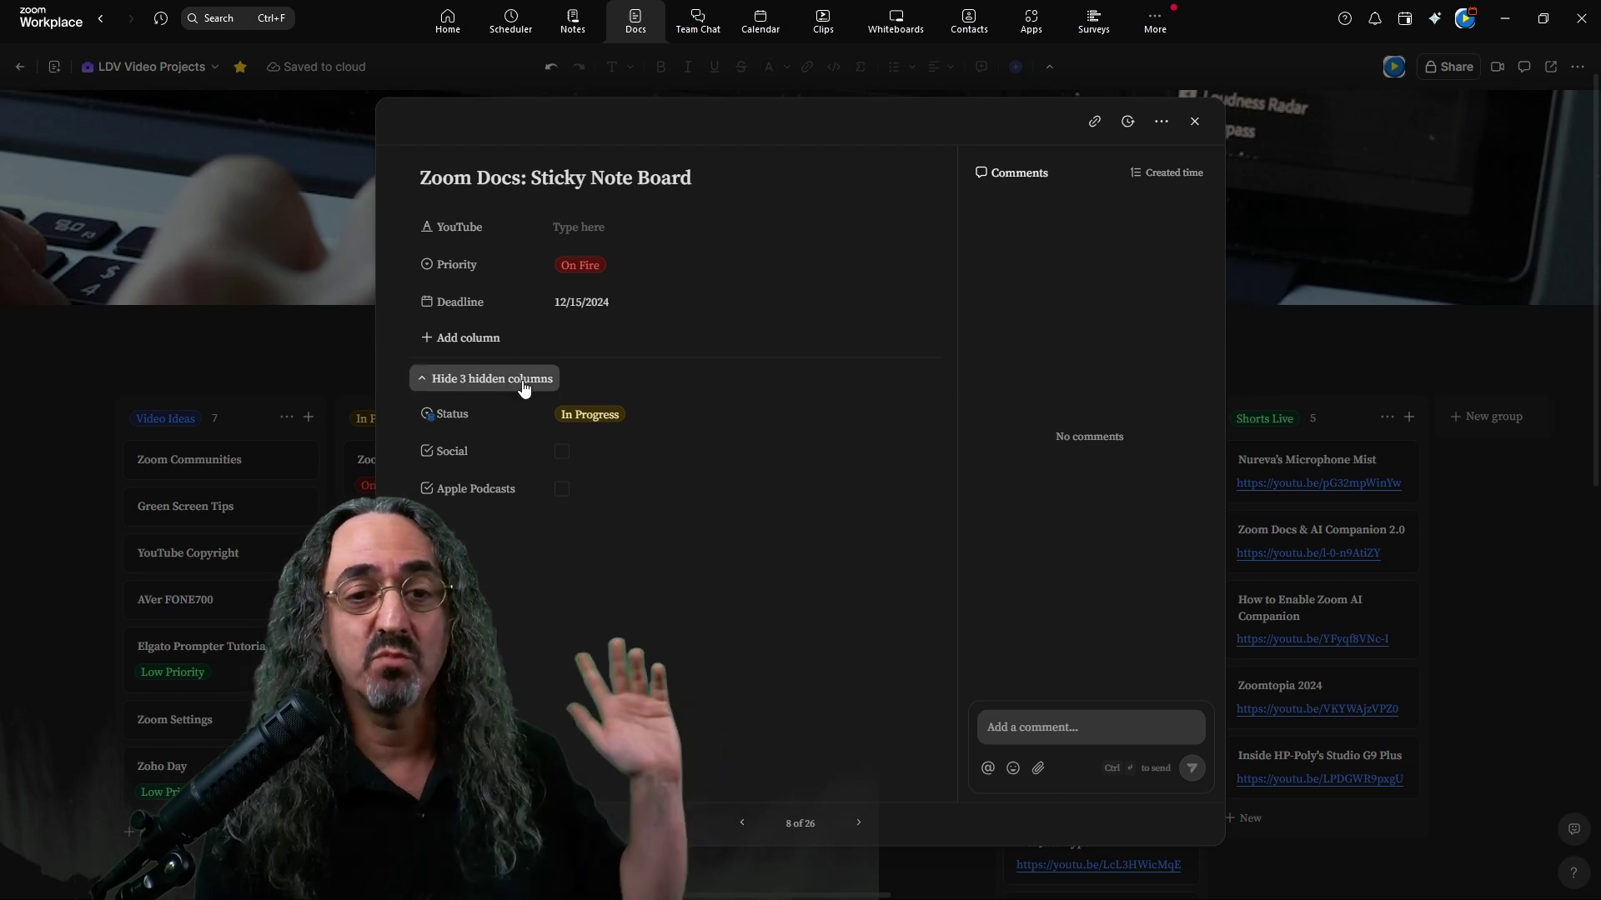
click(561, 452)
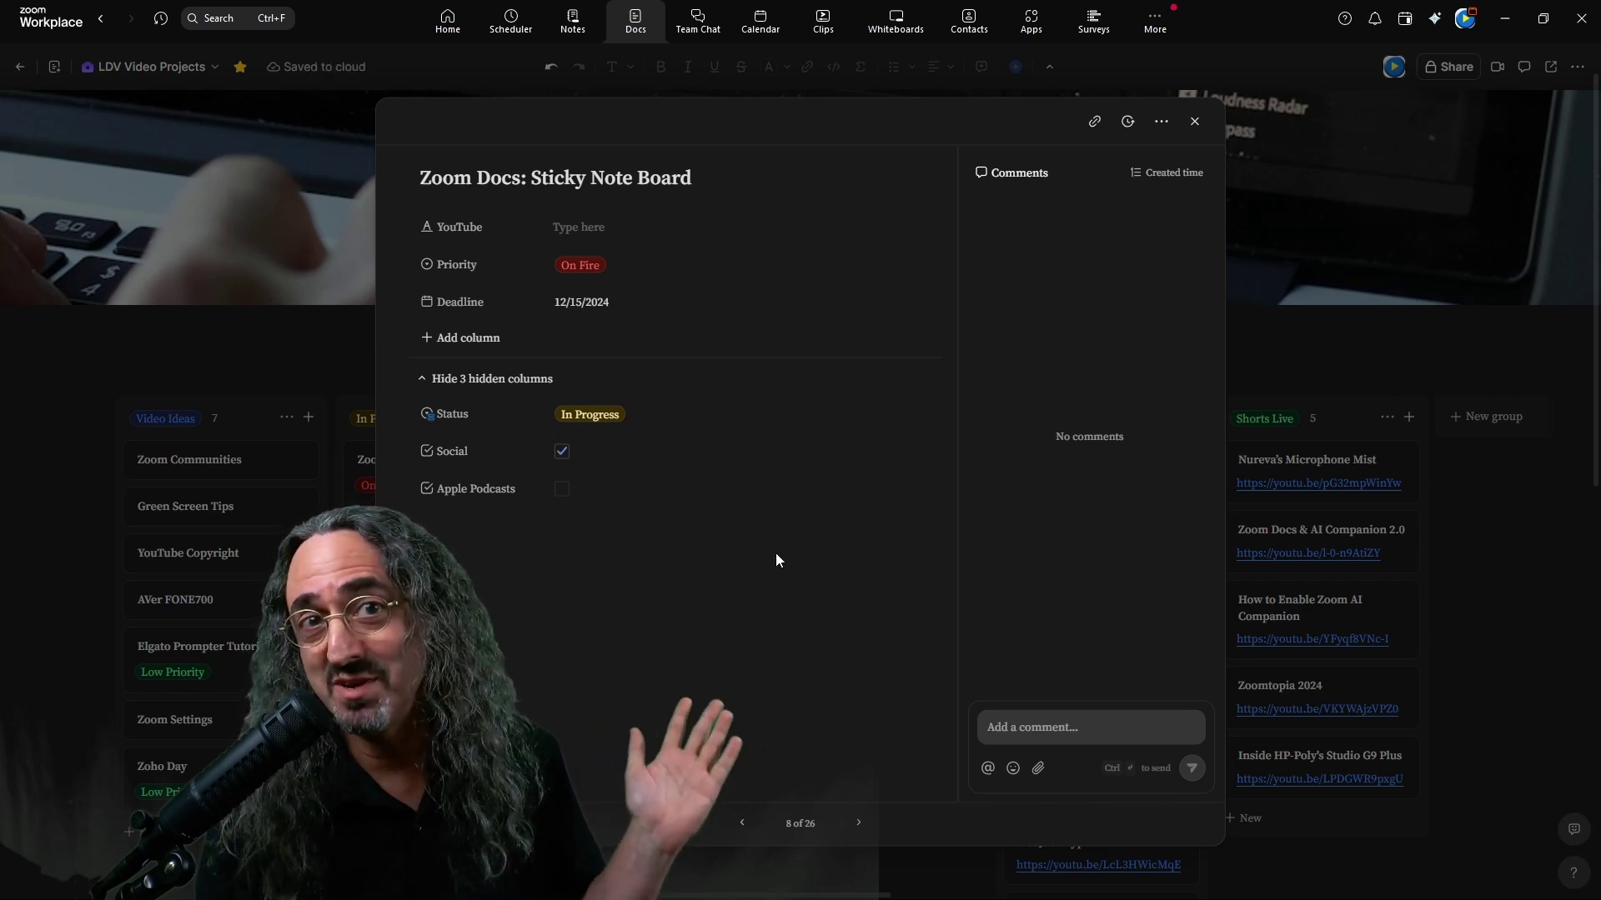
Show the Social column on every card and close the card to view the board.
click(518, 454)
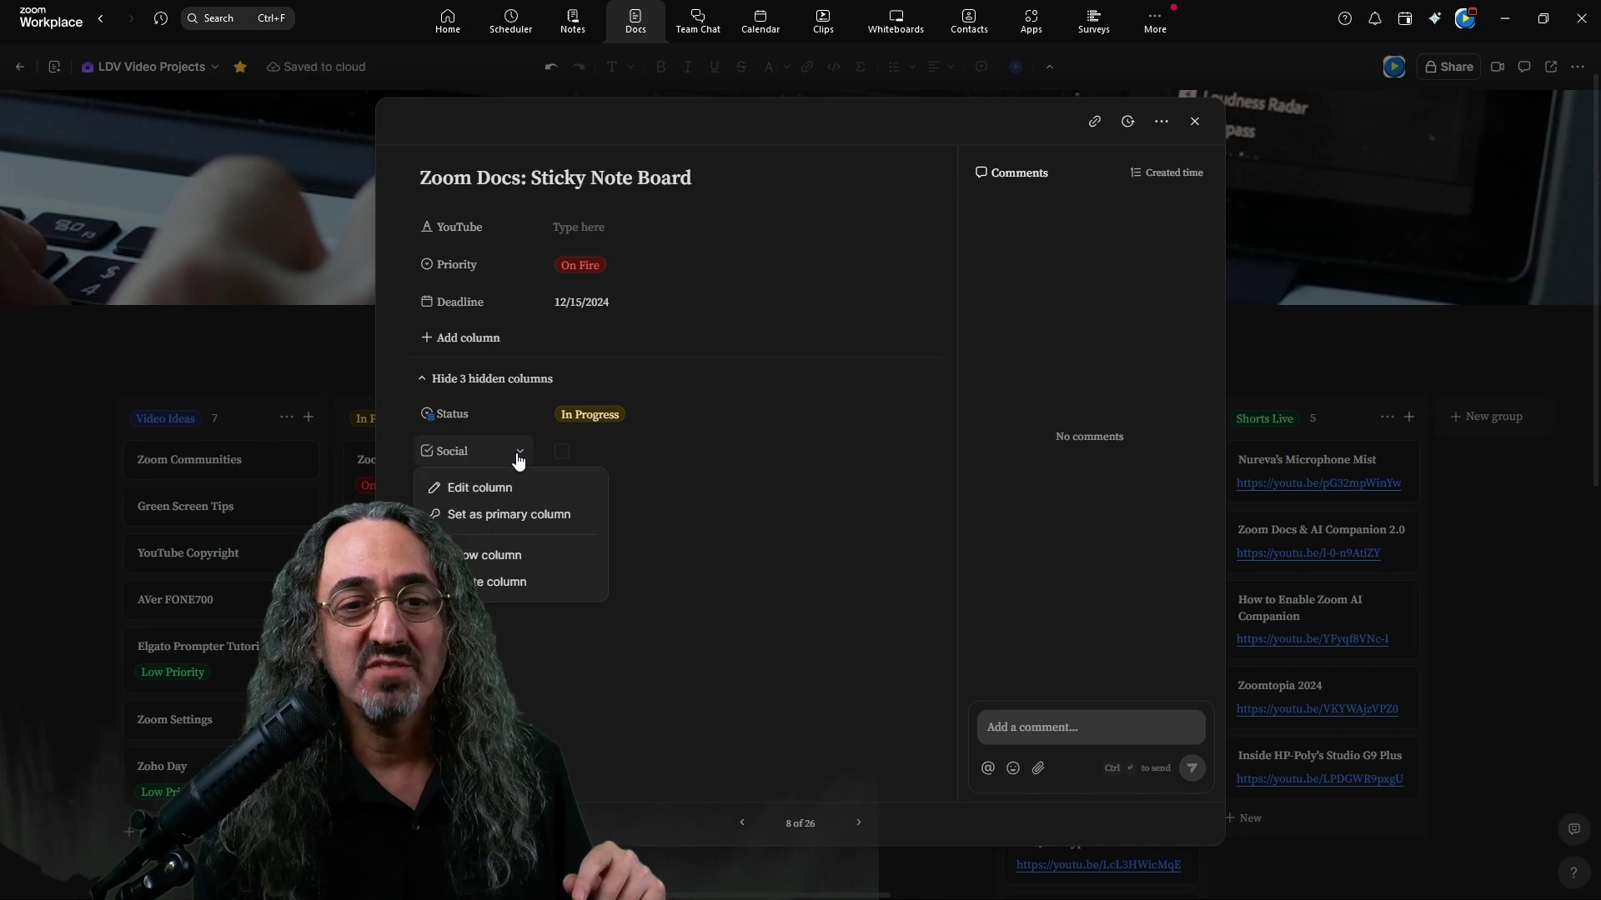
click(512, 555)
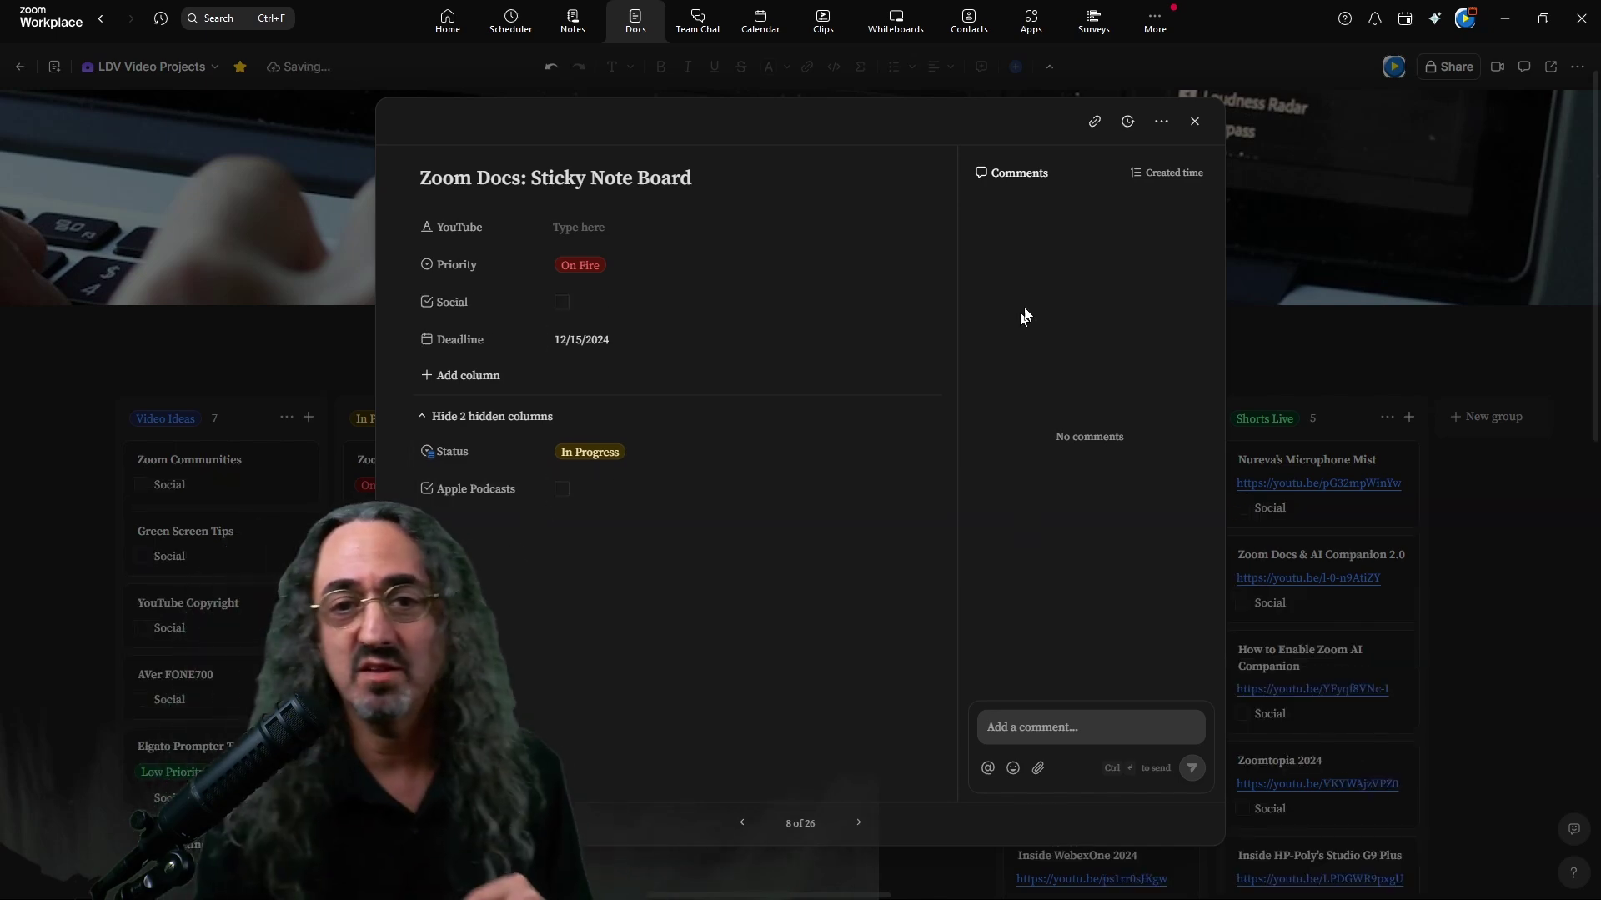
click(1194, 121)
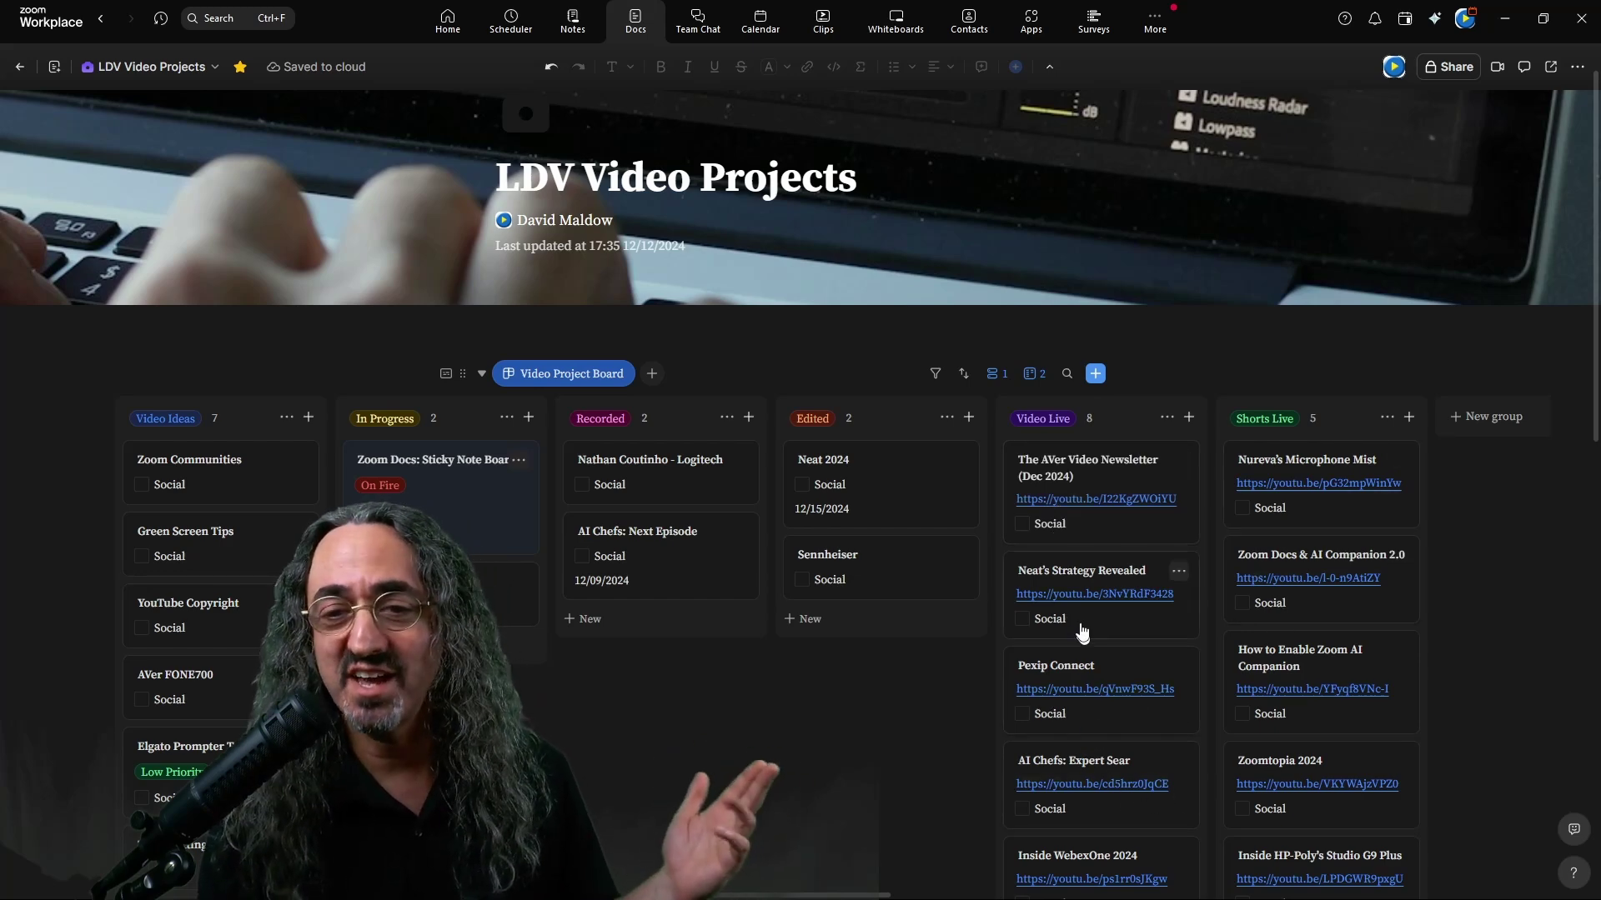
Reopen the card, hide Social again, leave Priority at On Fire, and close the details.
click(510, 523)
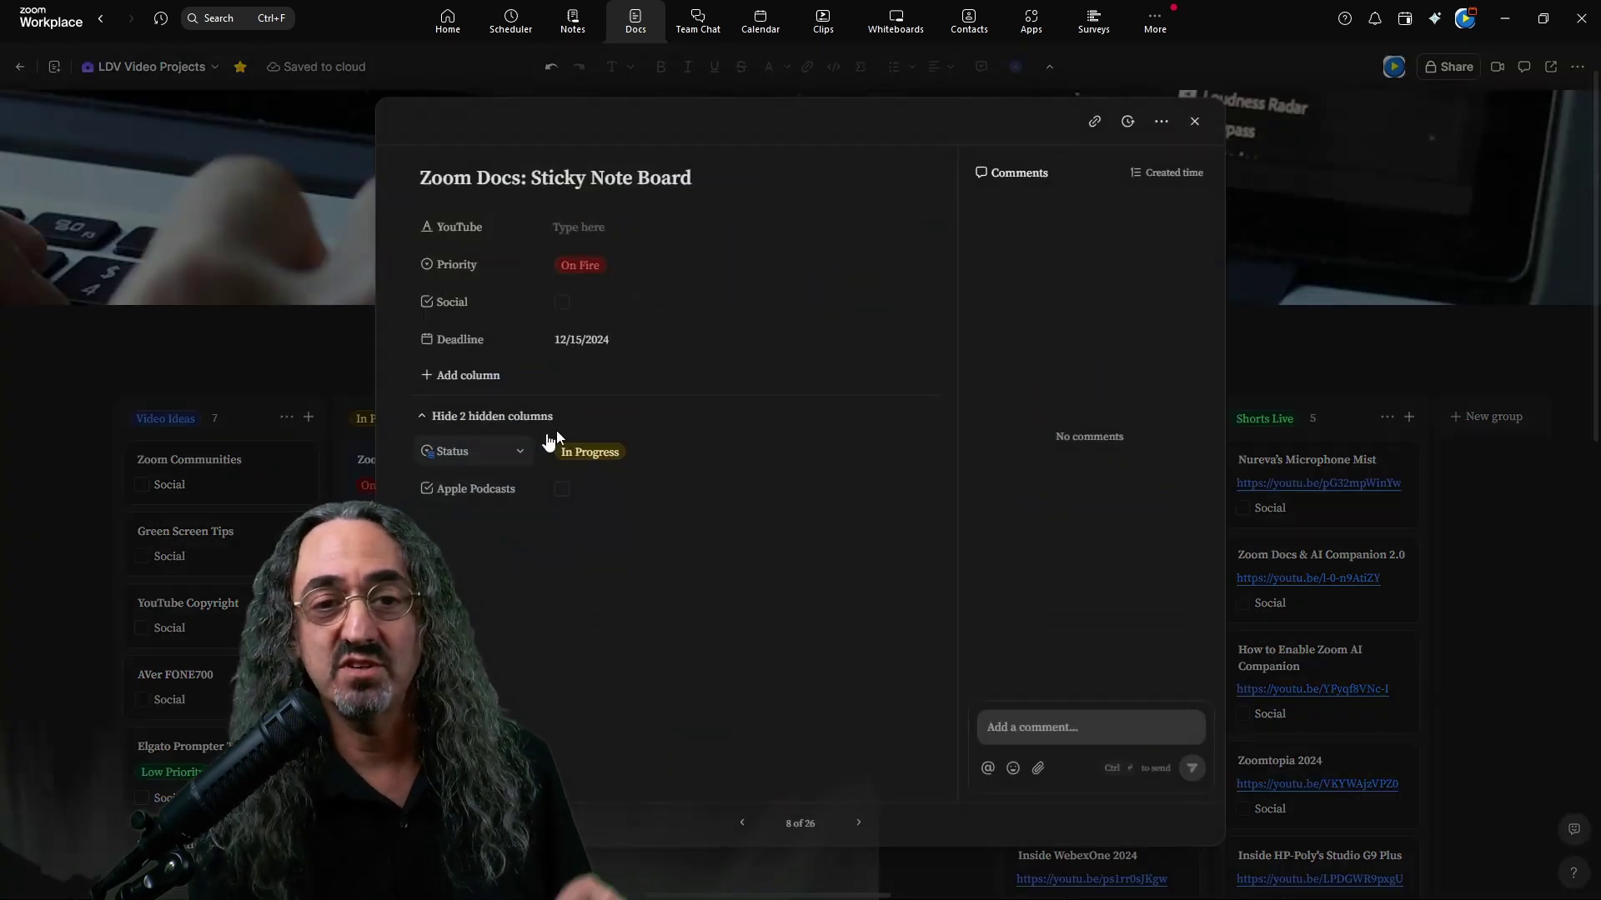
click(524, 305)
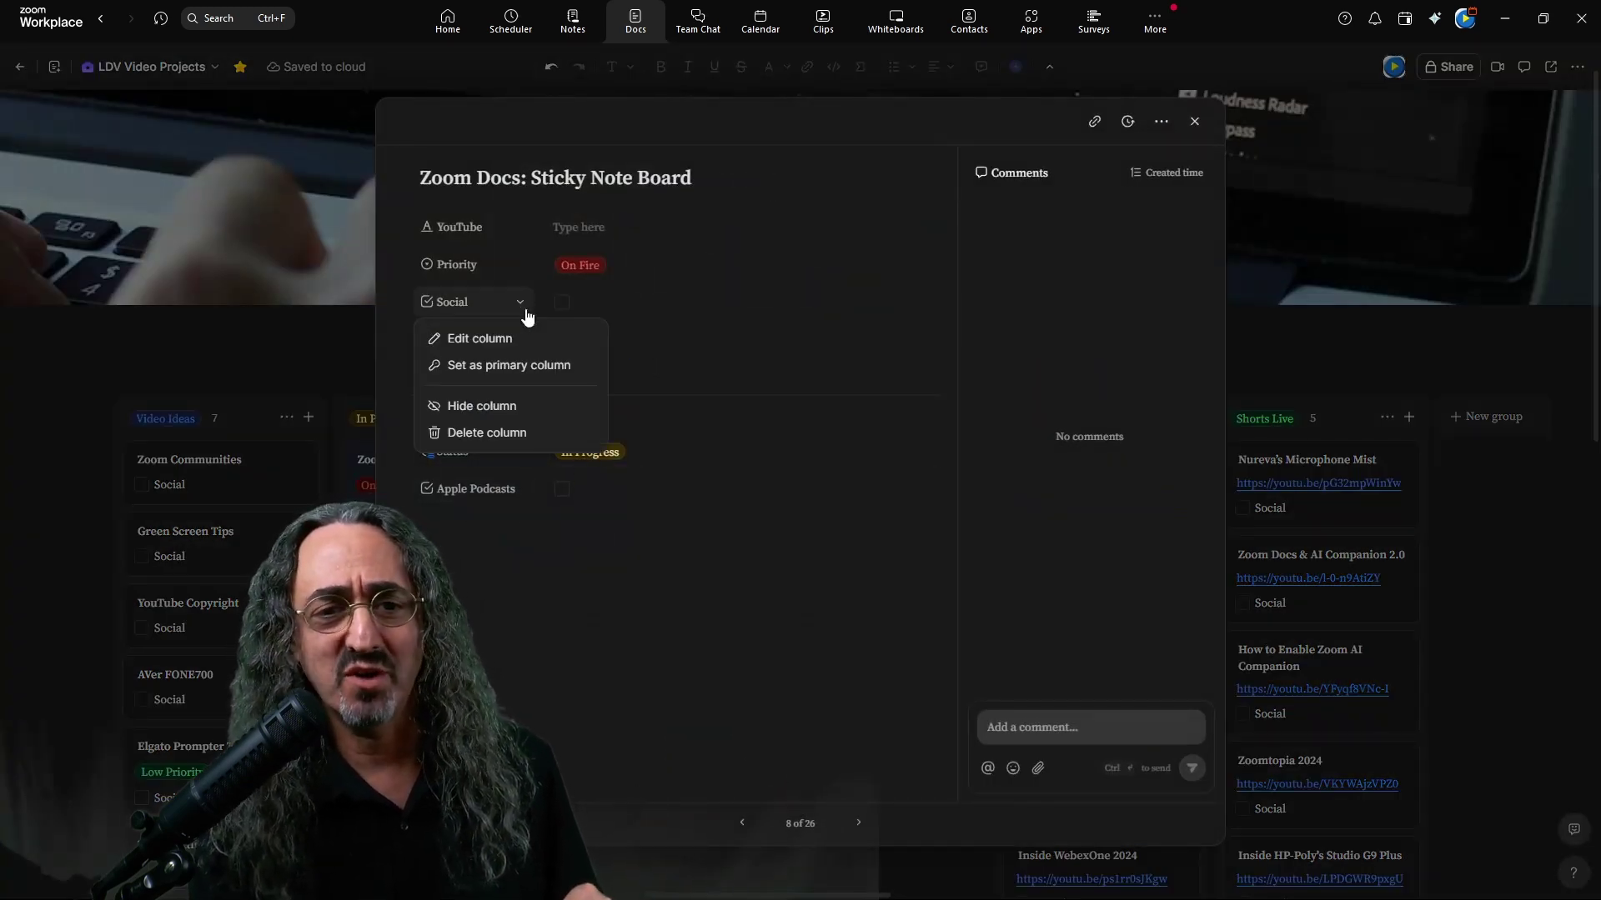
click(518, 411)
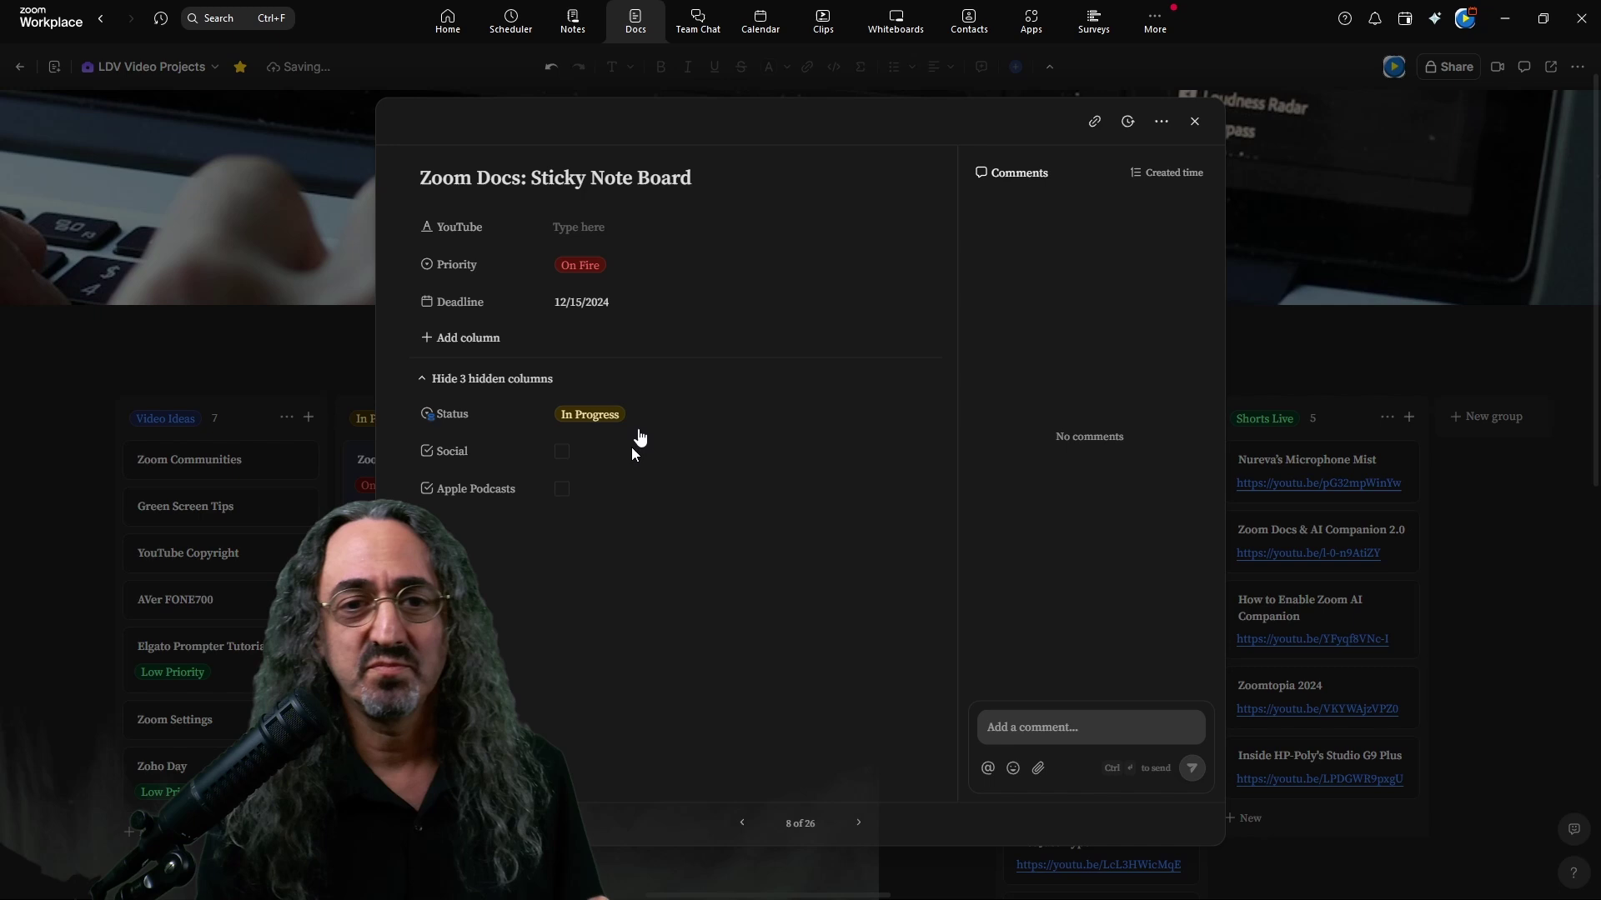
click(521, 265)
click(570, 275)
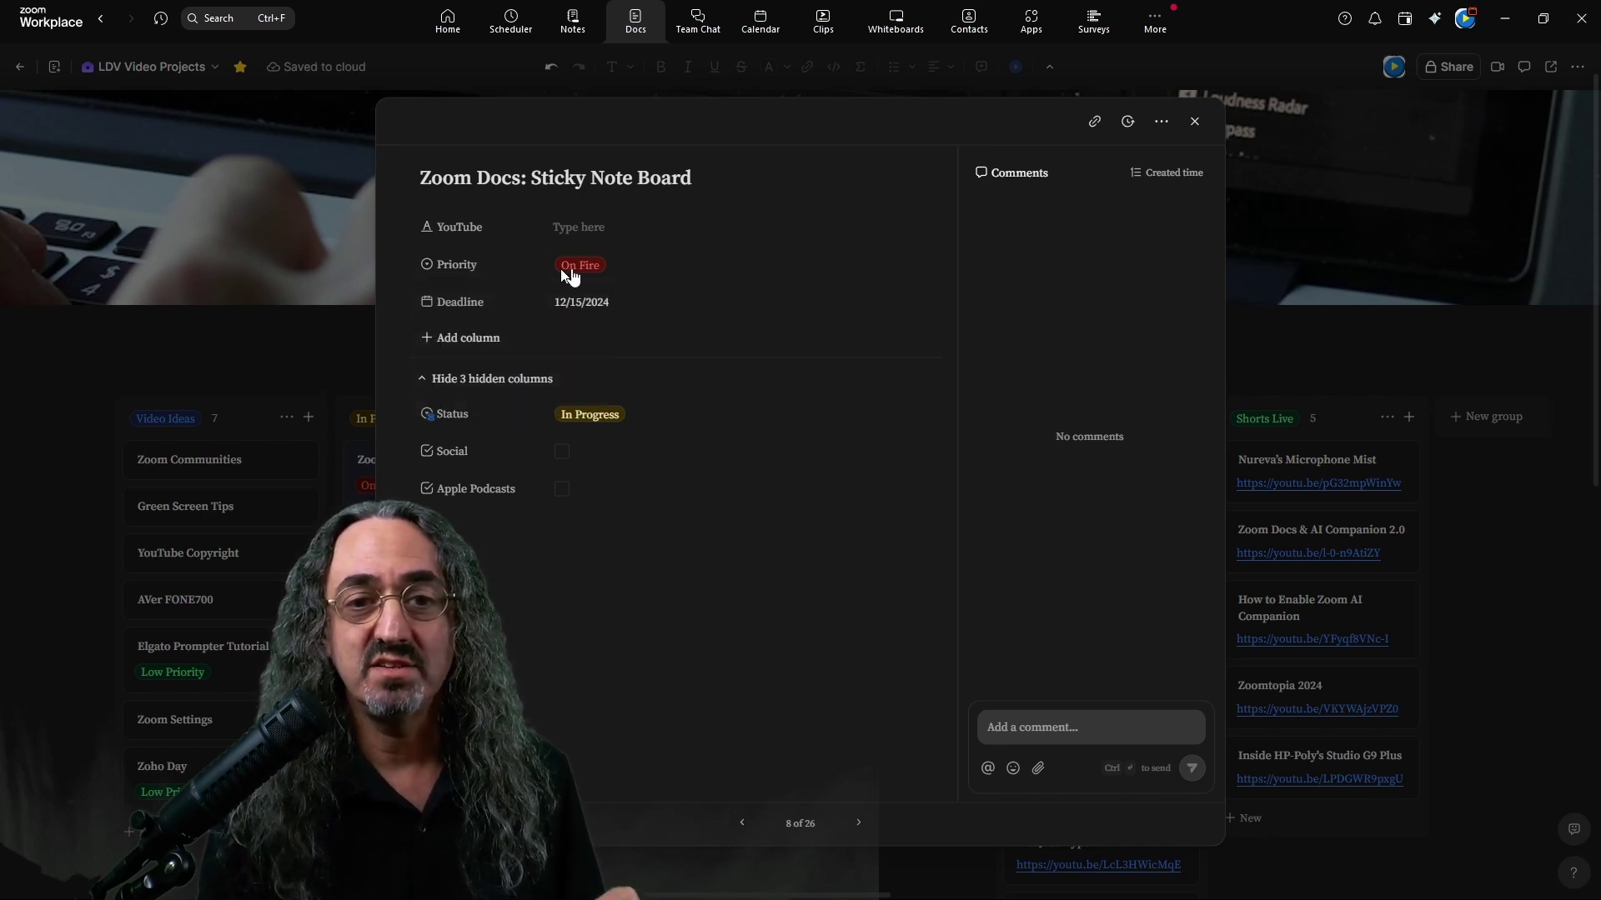
click(662, 271)
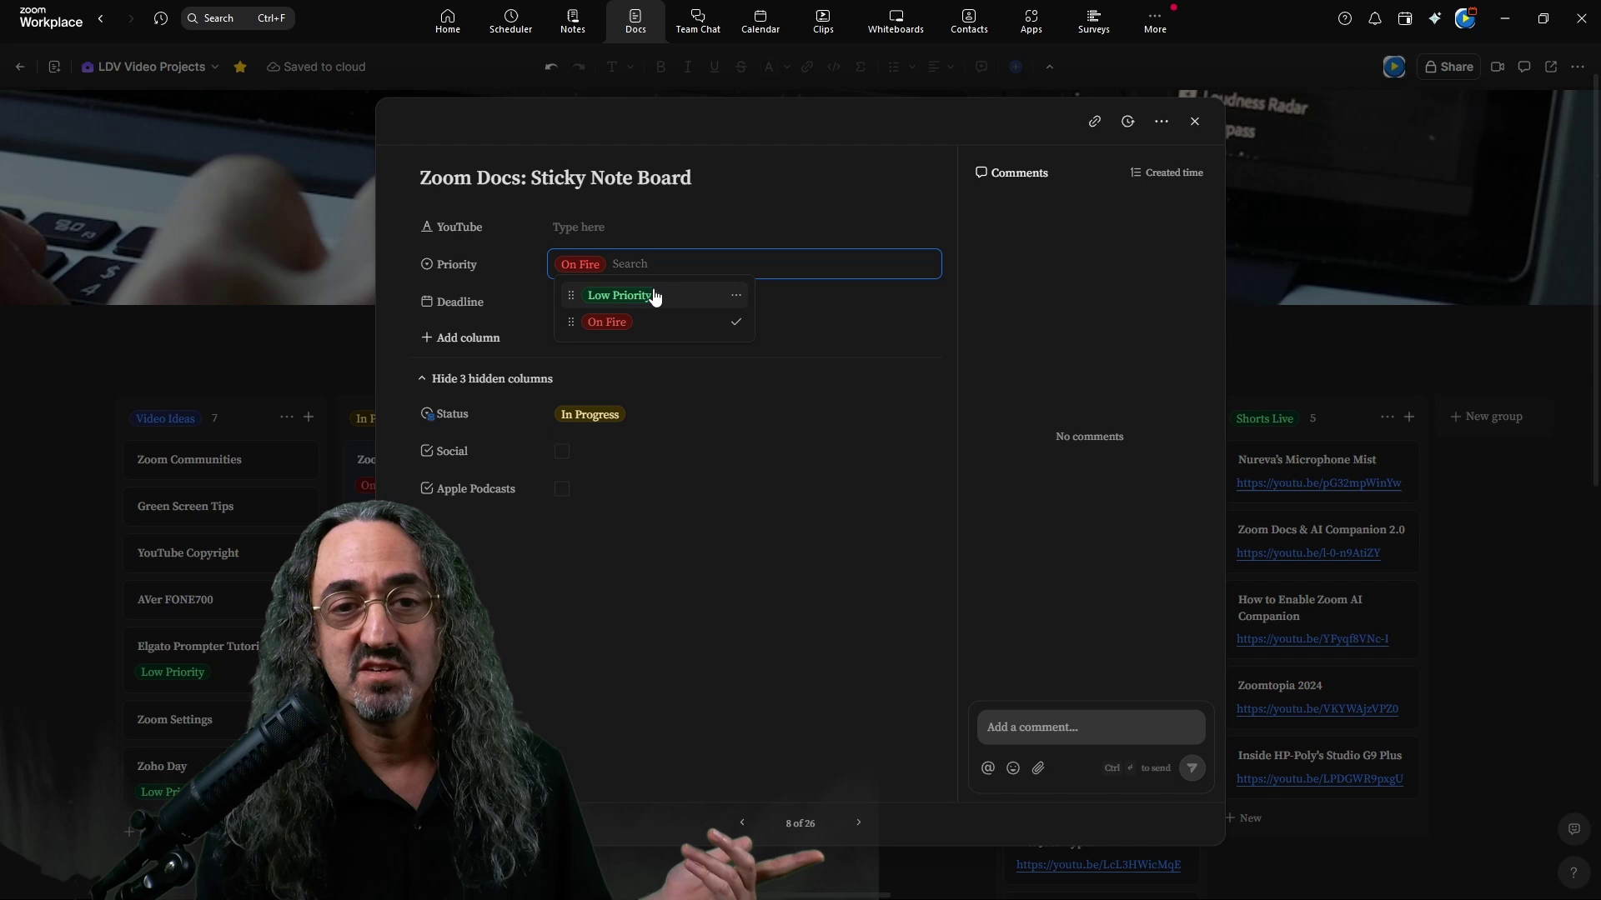
click(703, 584)
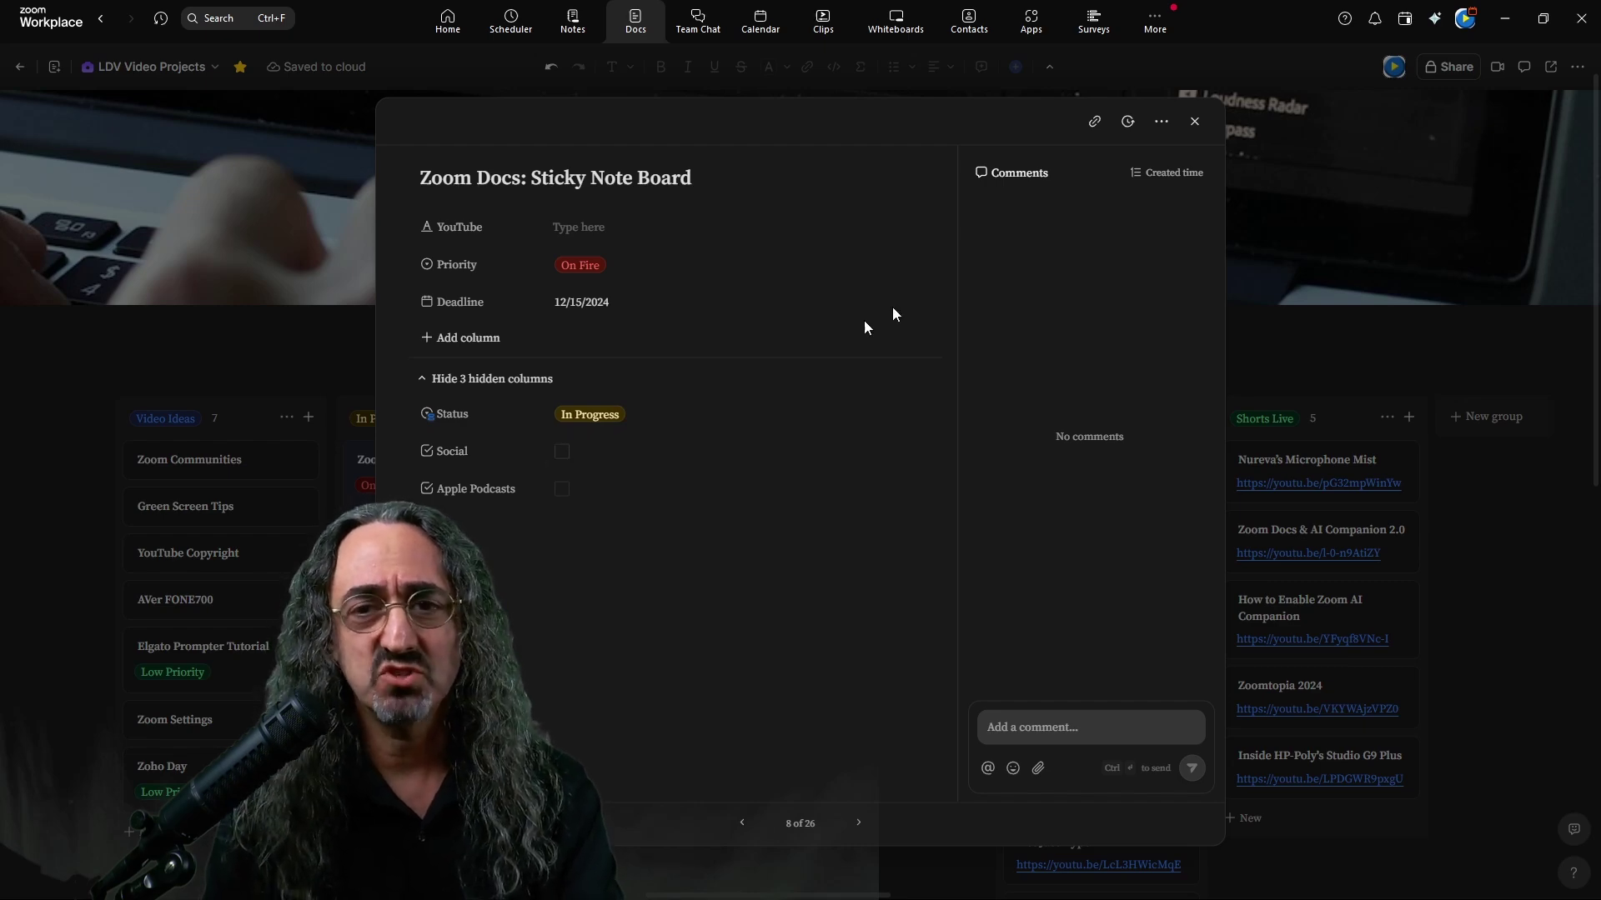
click(1195, 123)
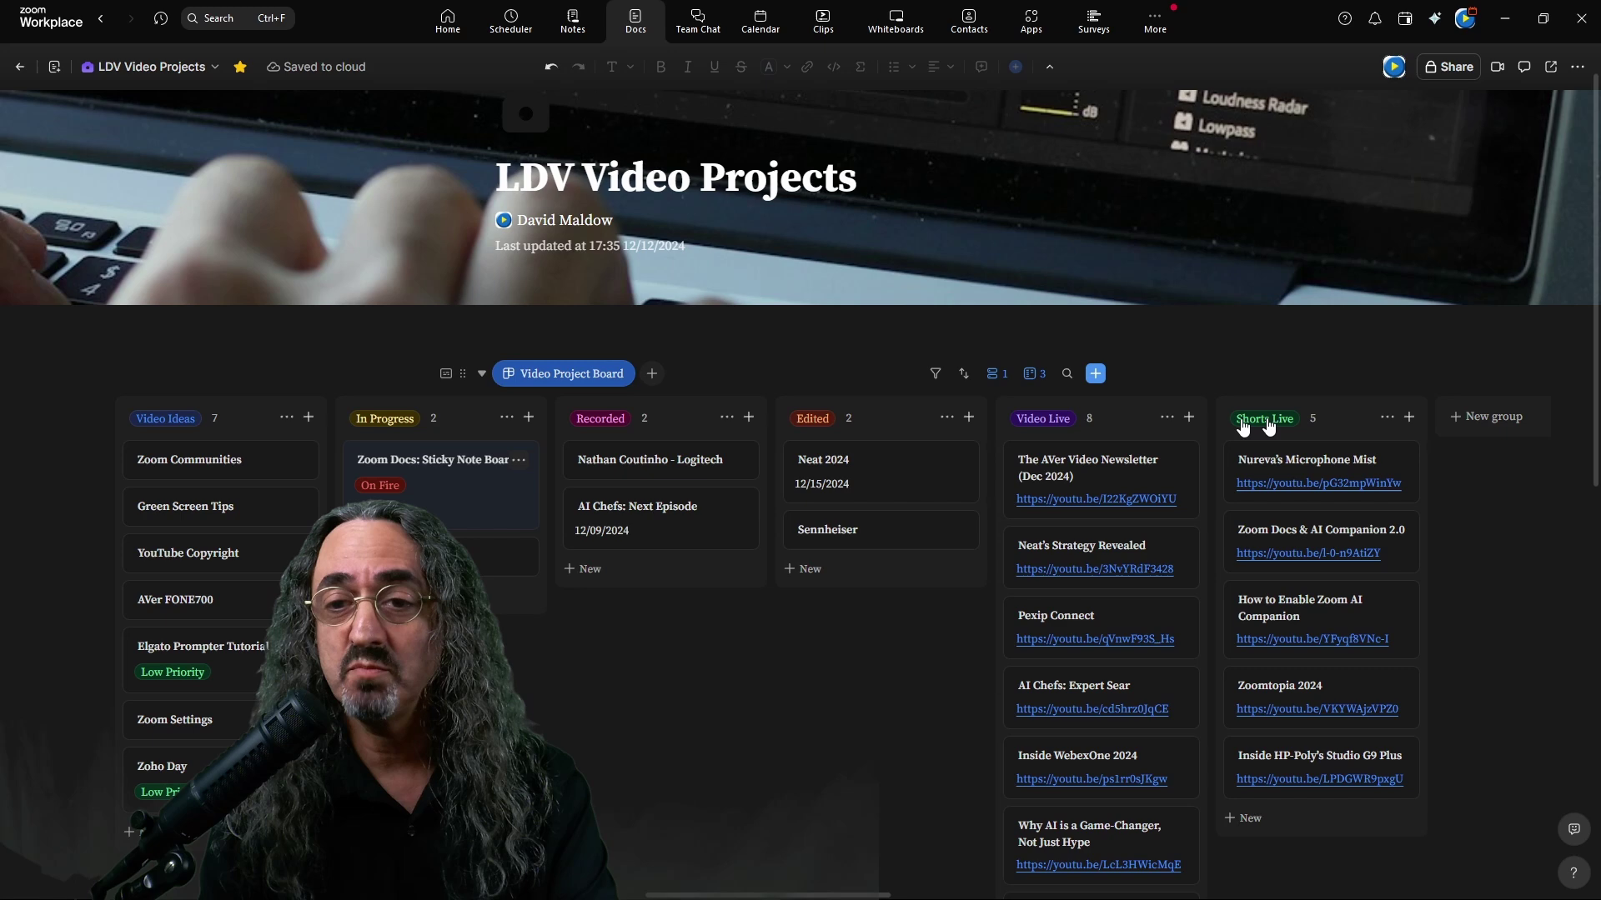
Create a new empty Social group to the right of Shorts Live.
click(1506, 425)
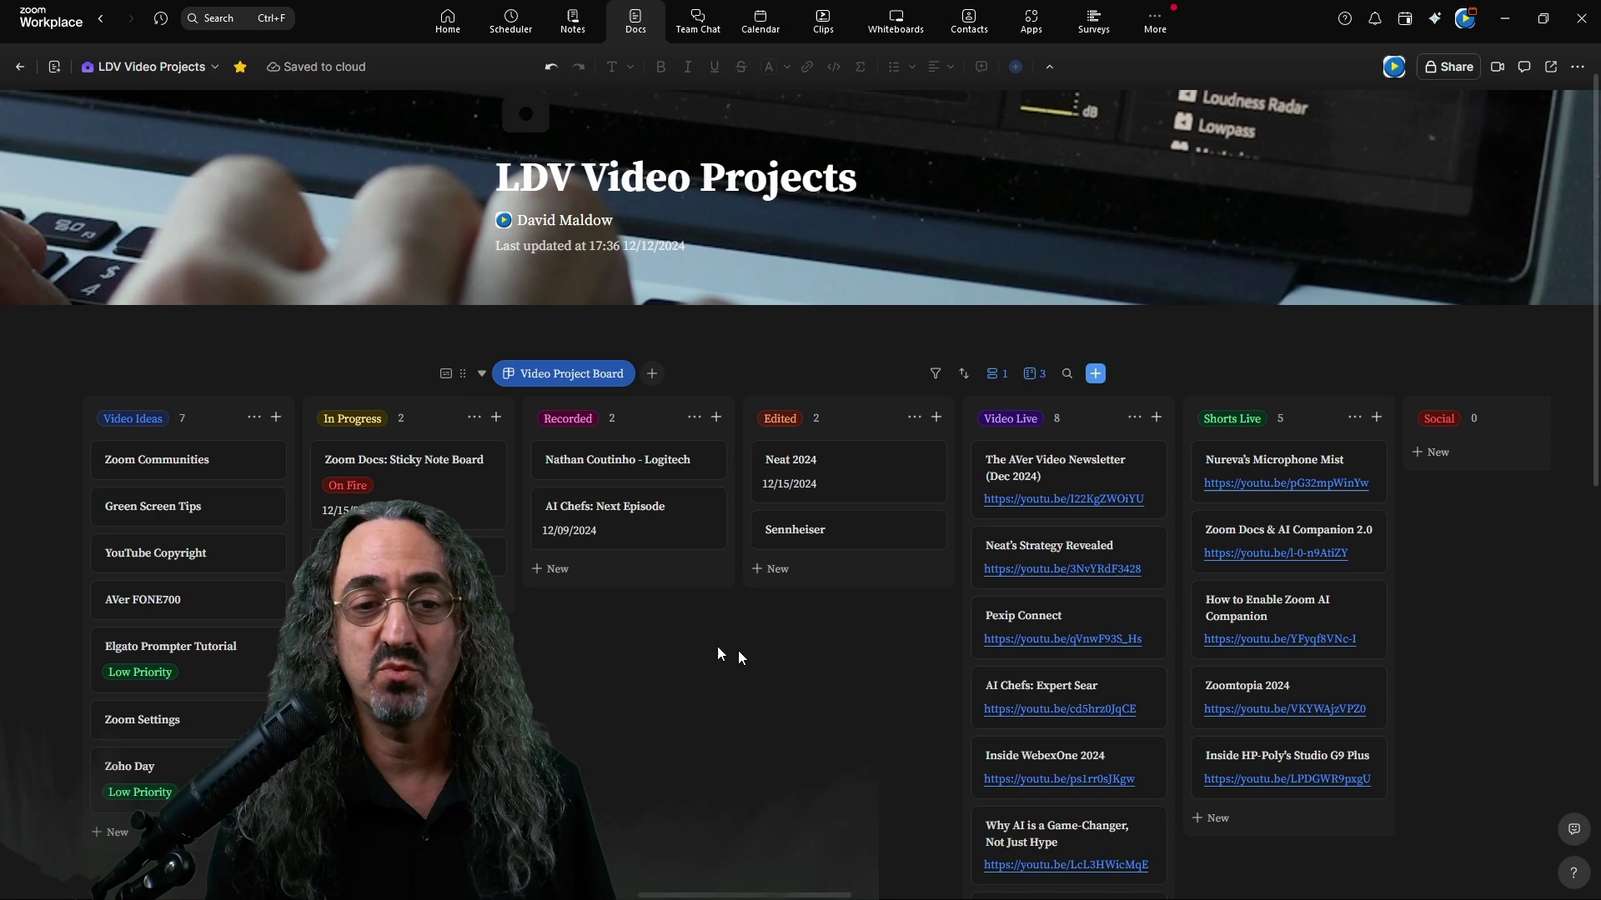
click(447, 491)
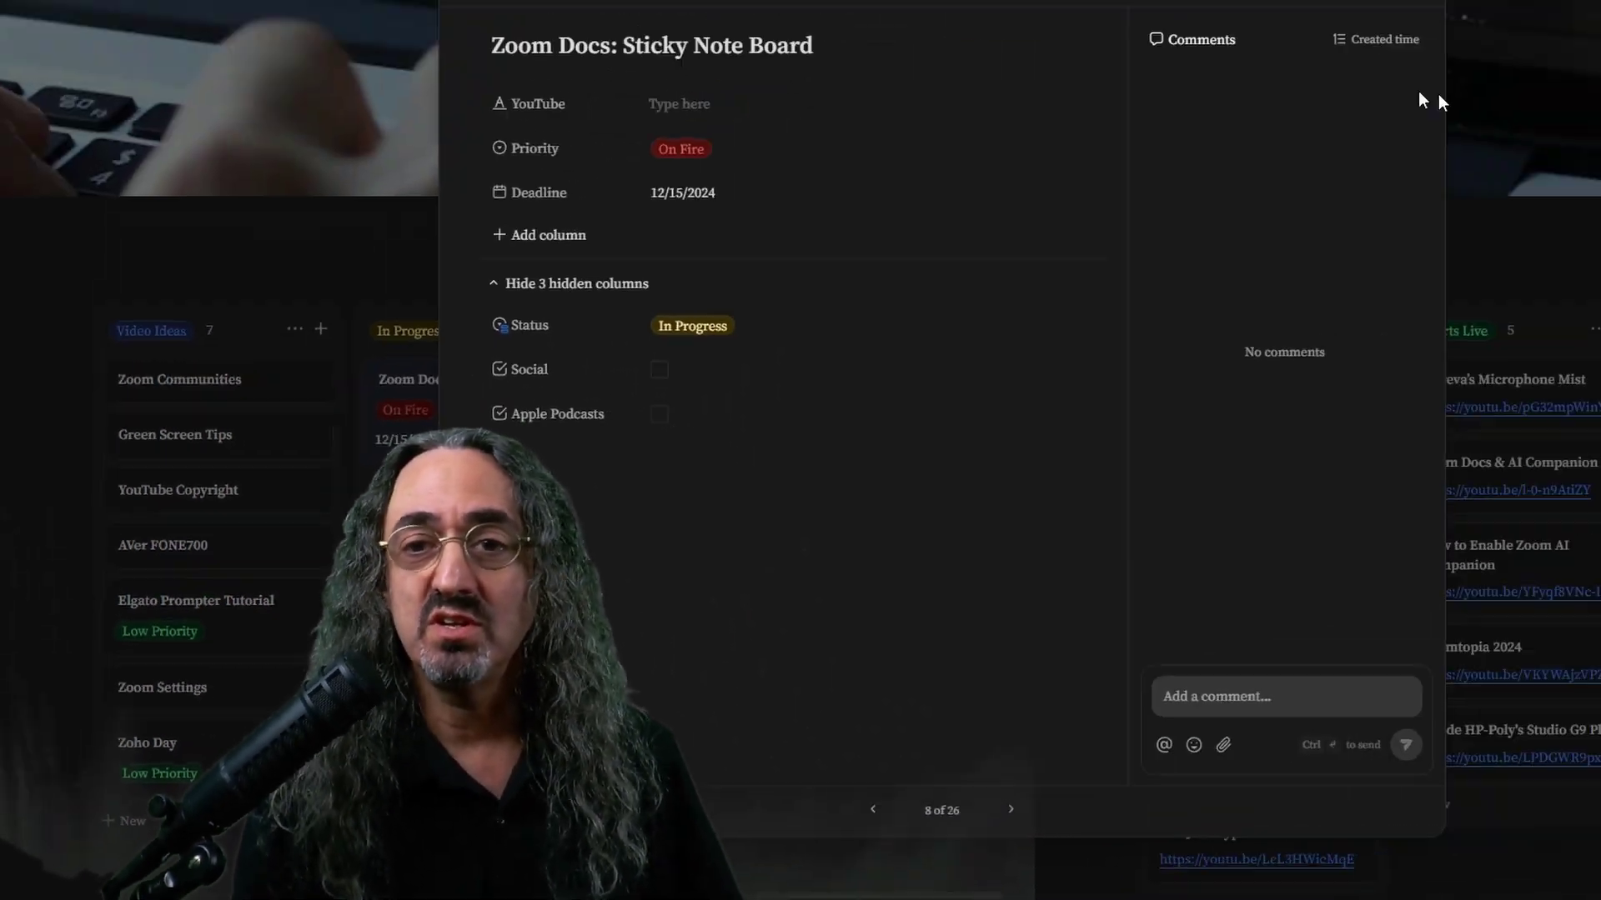
click(1588, 255)
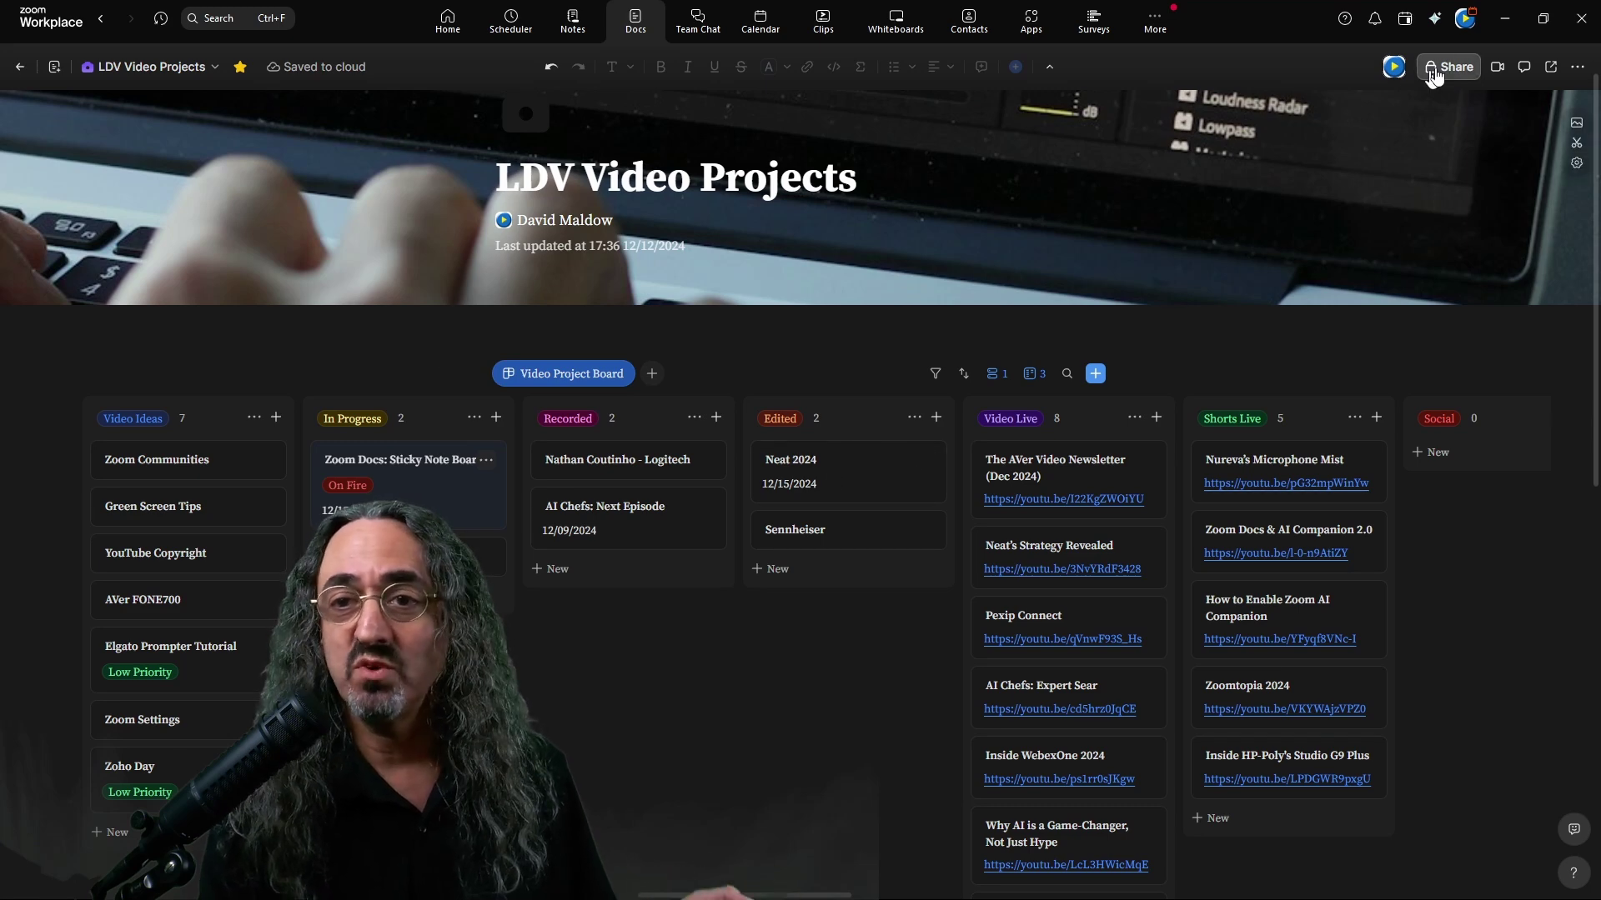
Add a column named People with type People to the Sticky Note Board card.
click(430, 494)
click(504, 338)
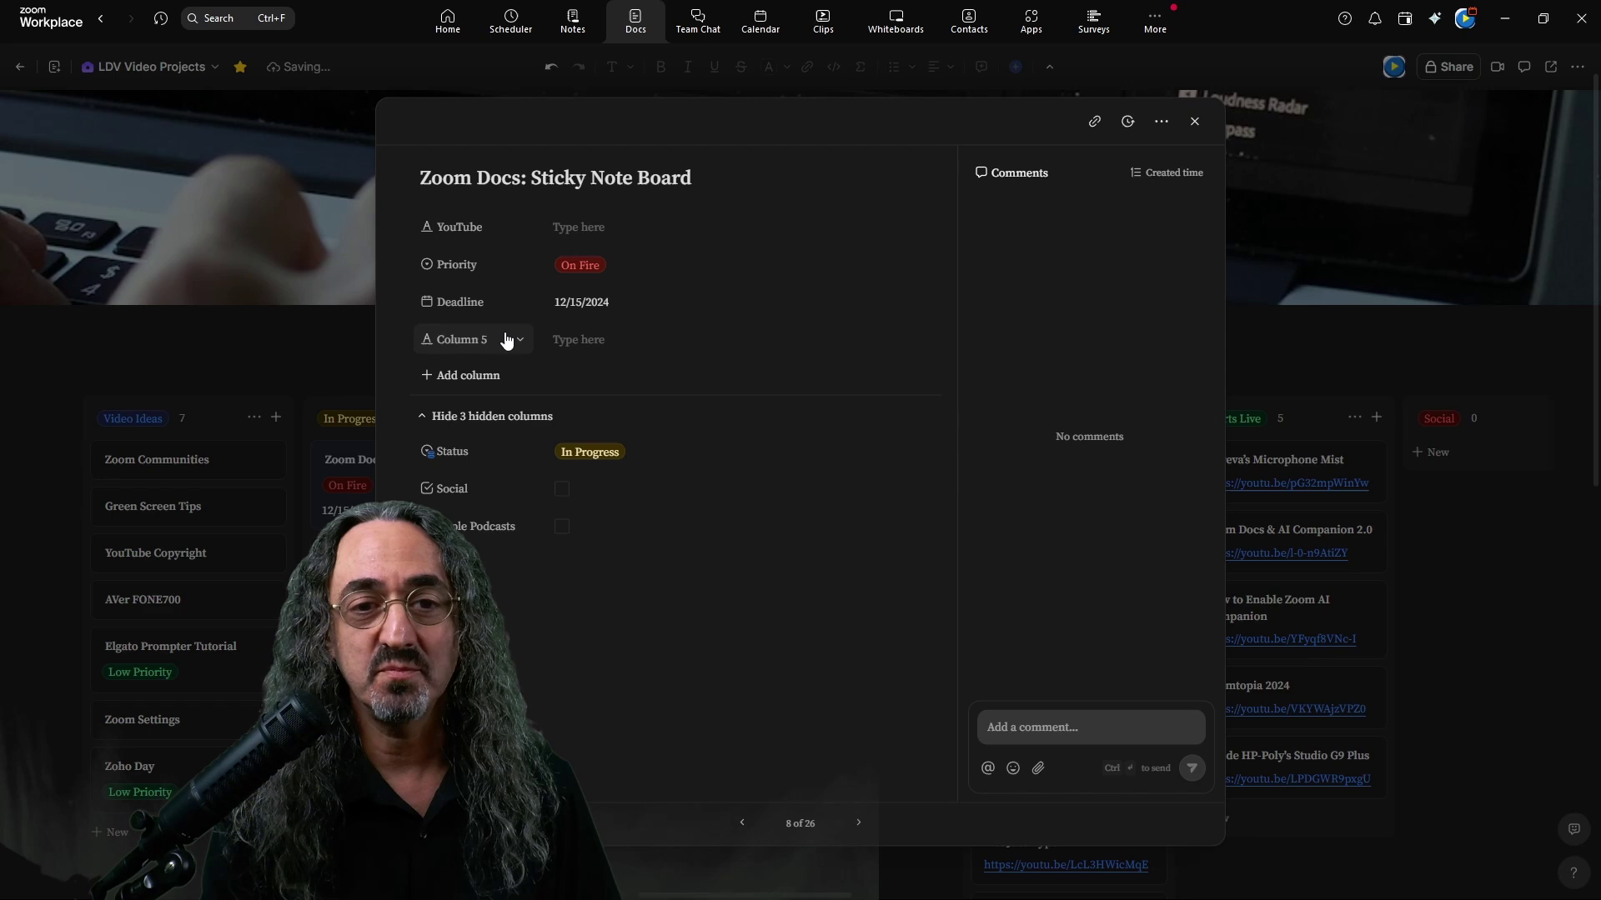
click(519, 339)
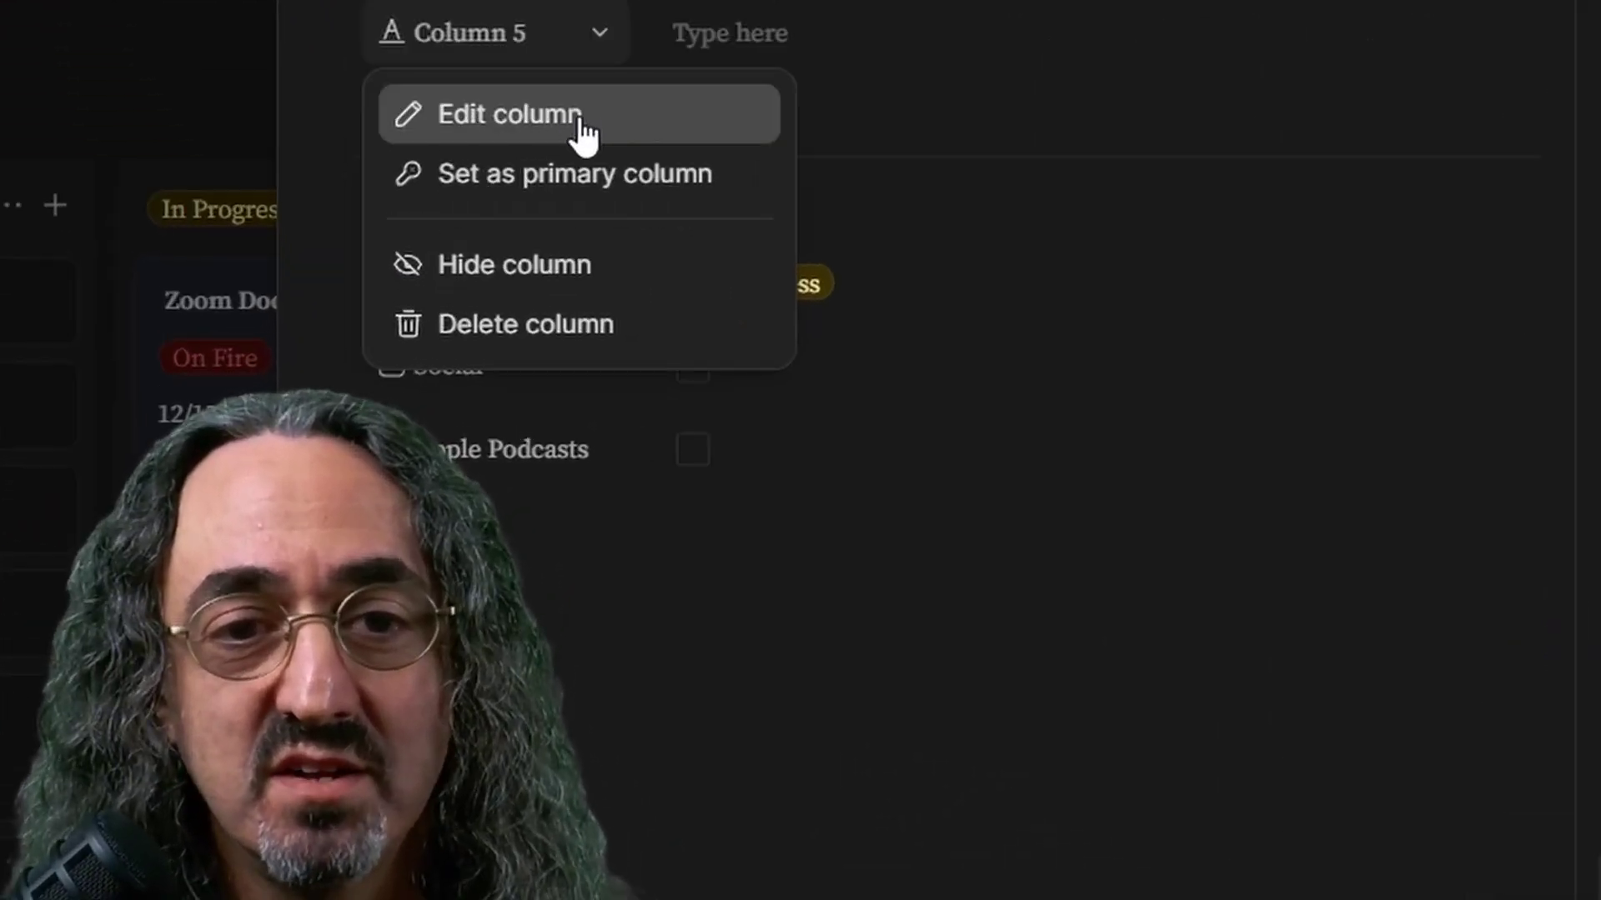
click(533, 377)
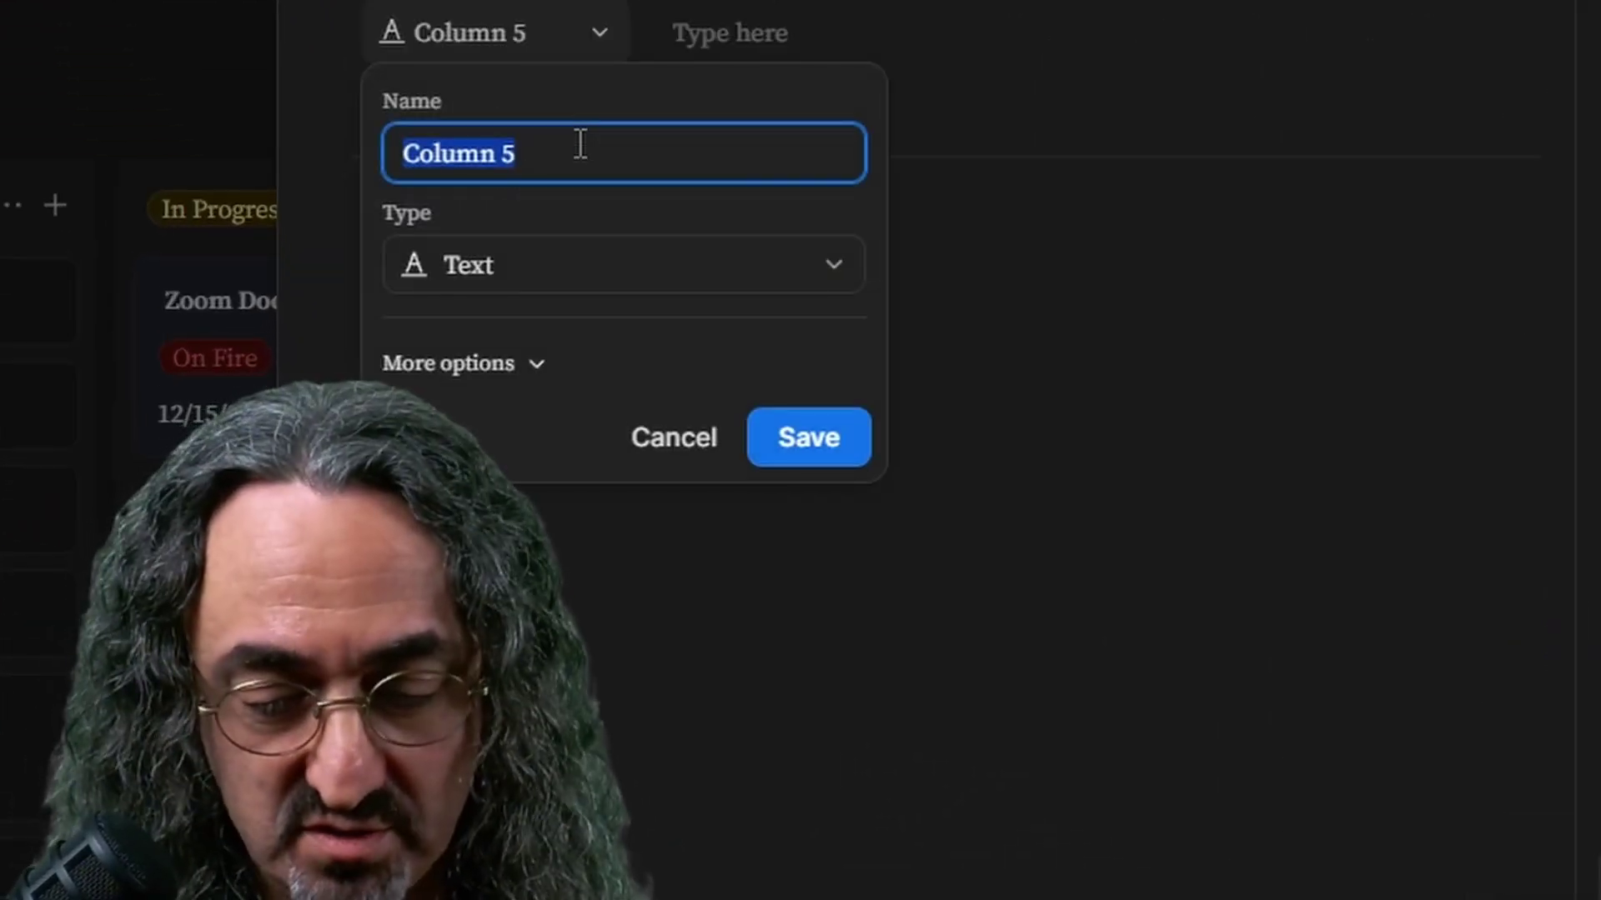
text(People)
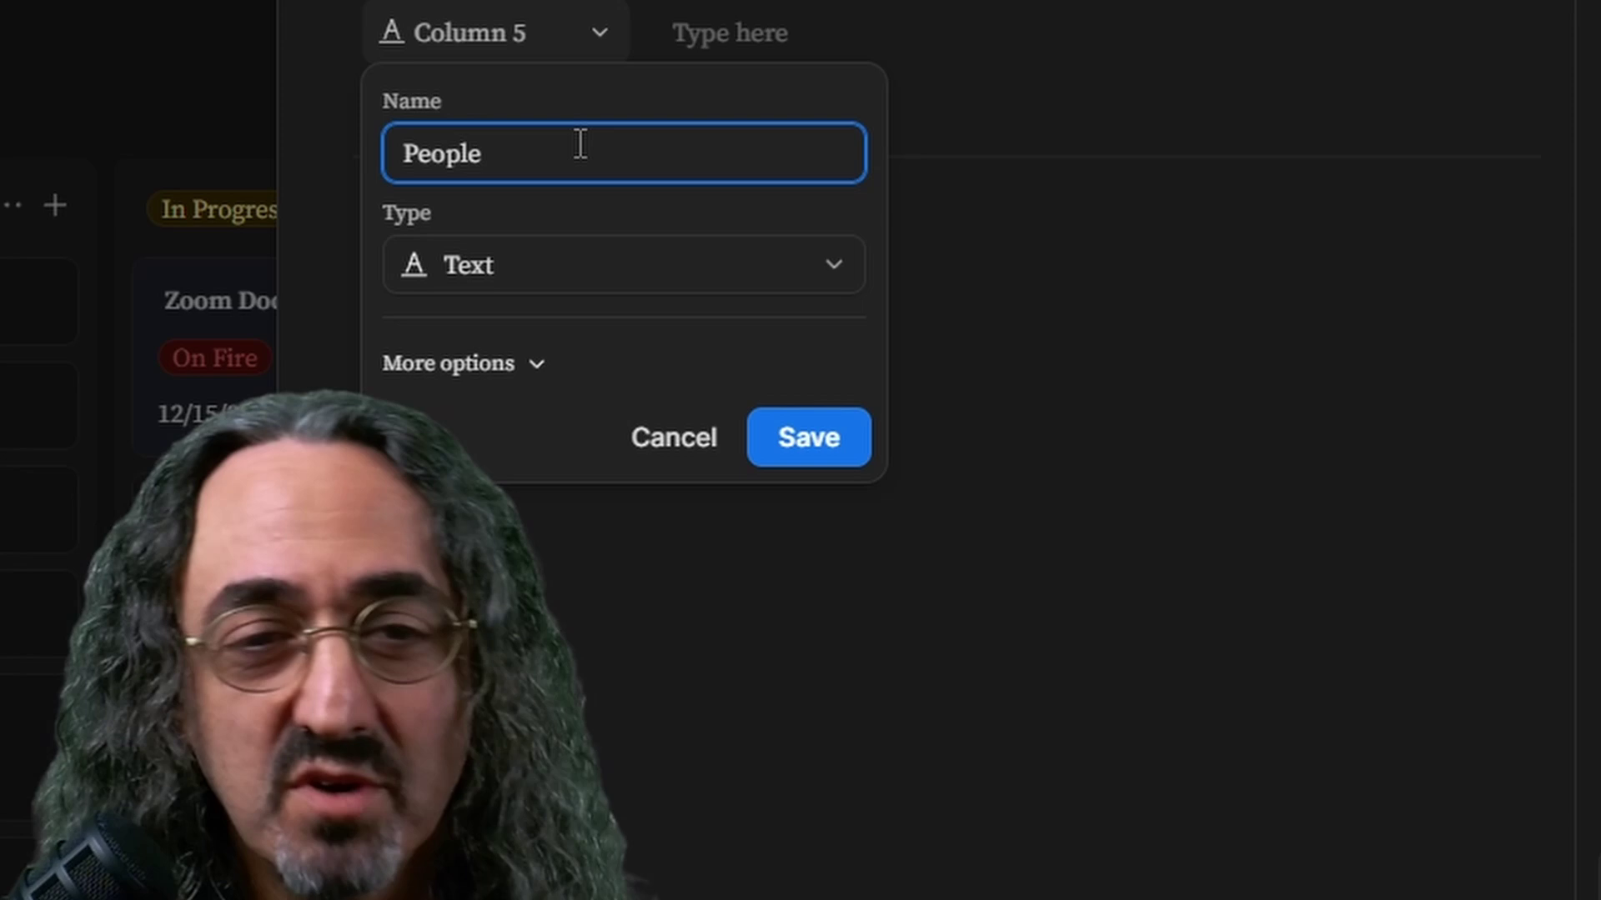
click(768, 264)
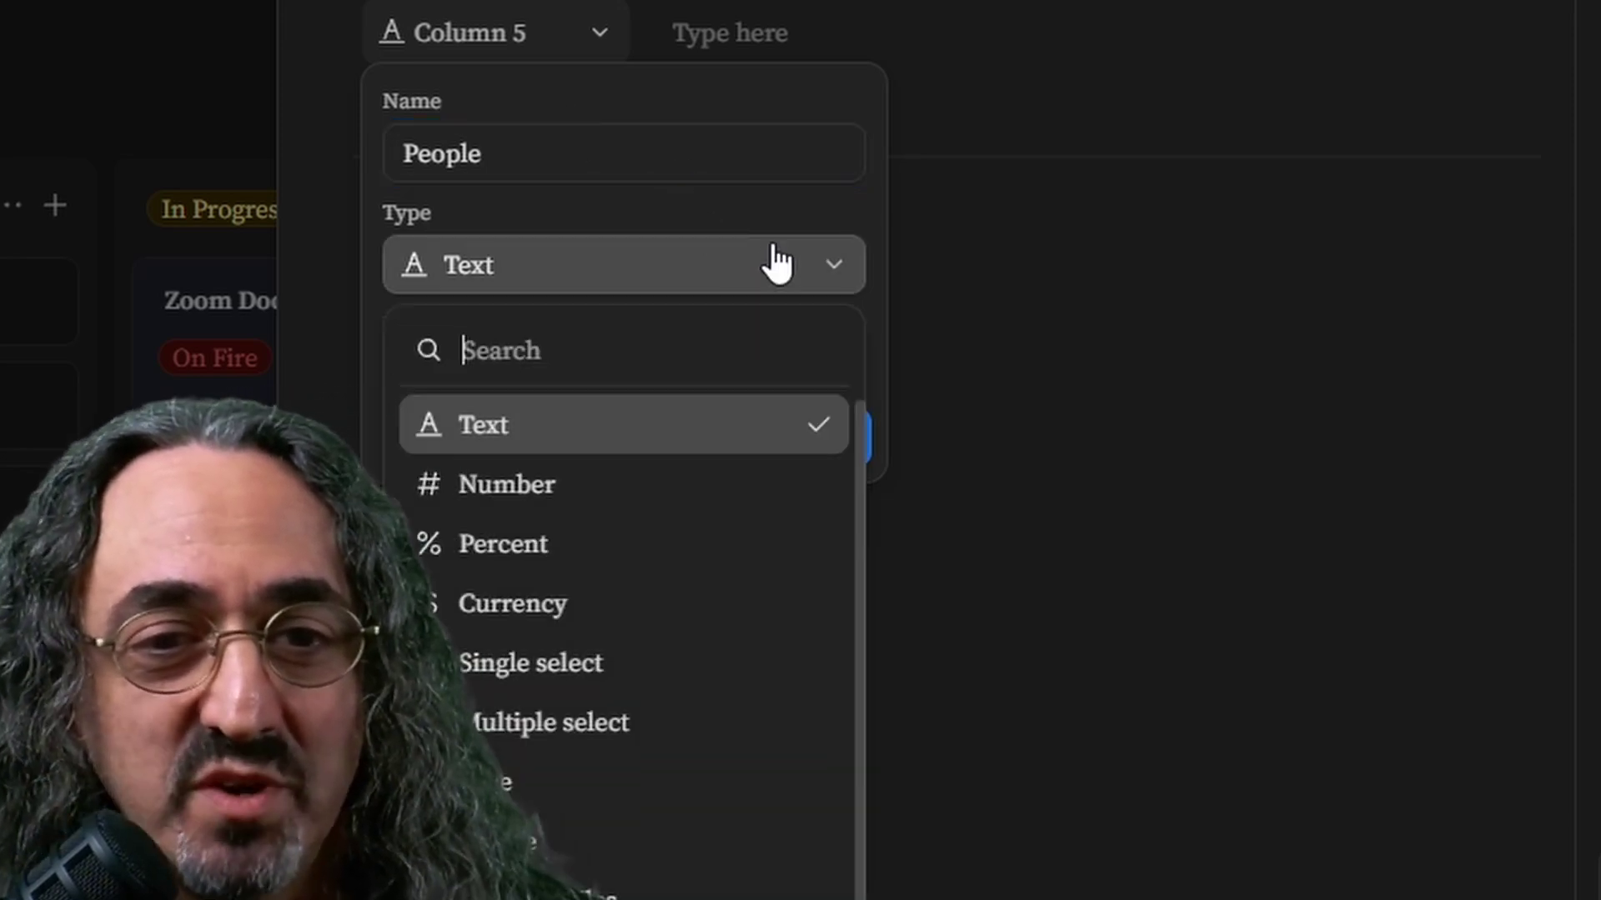
scroll(661, 658, down, 2)
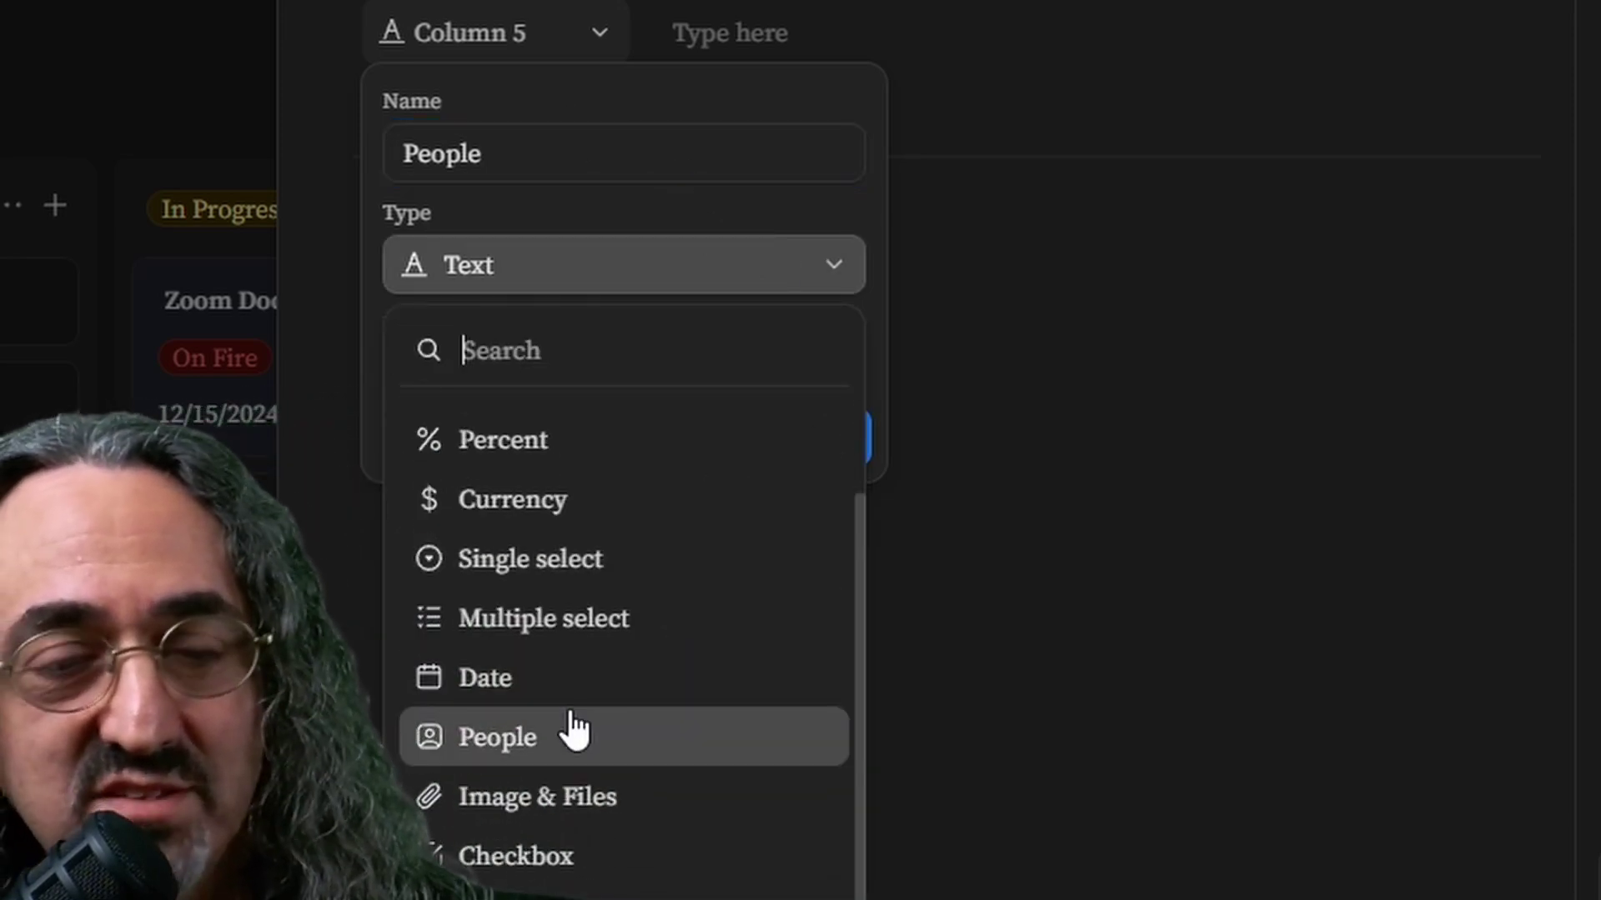
click(580, 737)
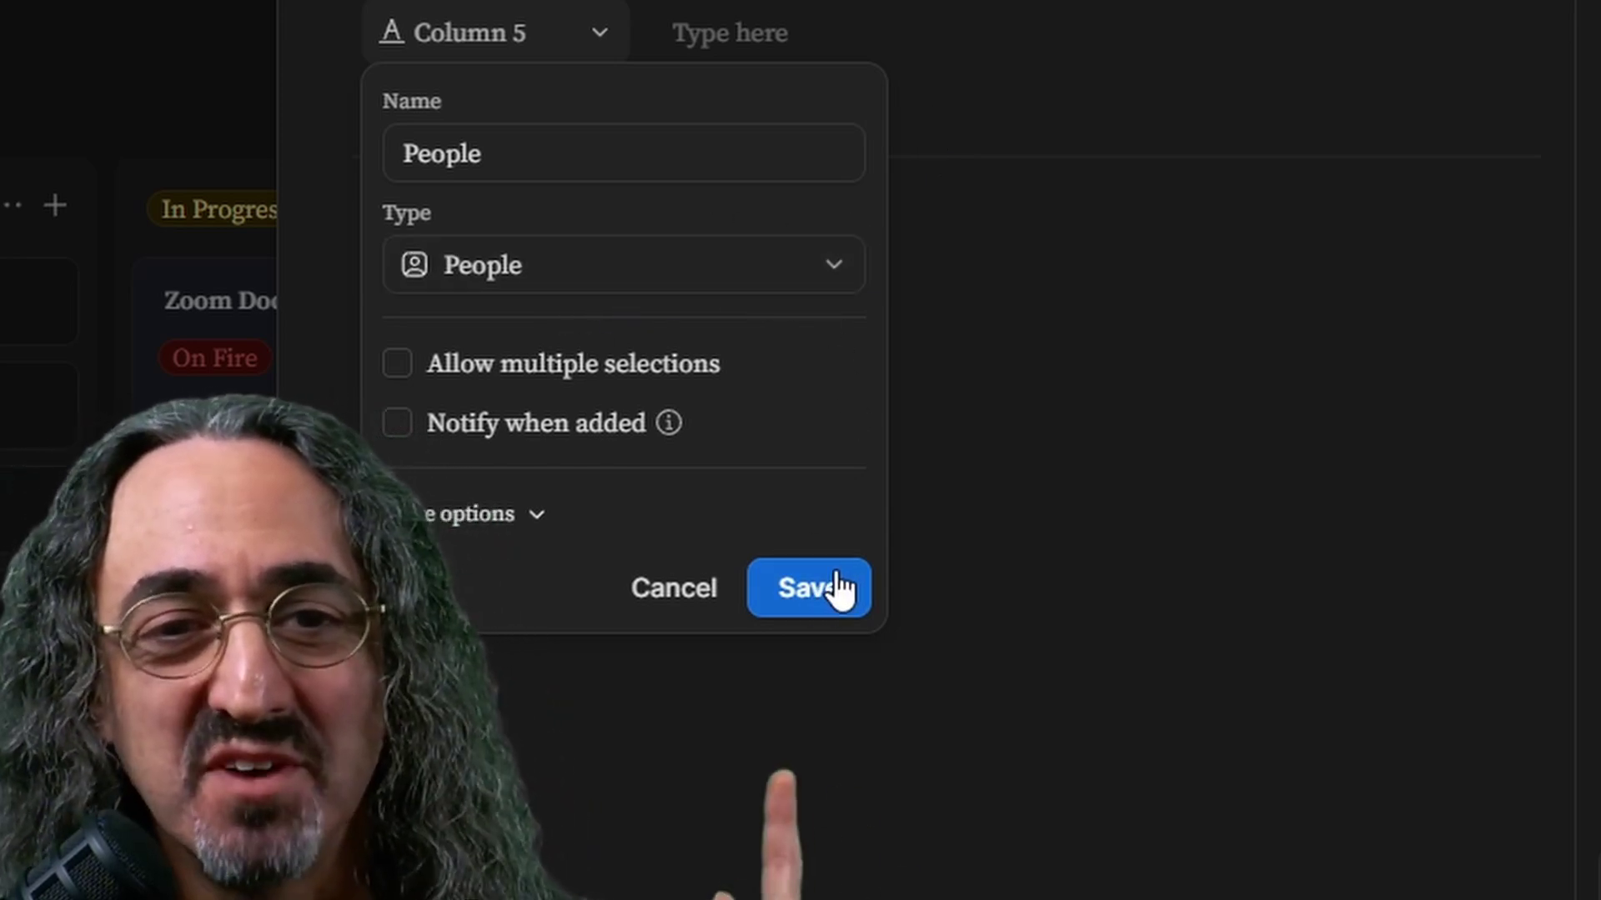
click(836, 586)
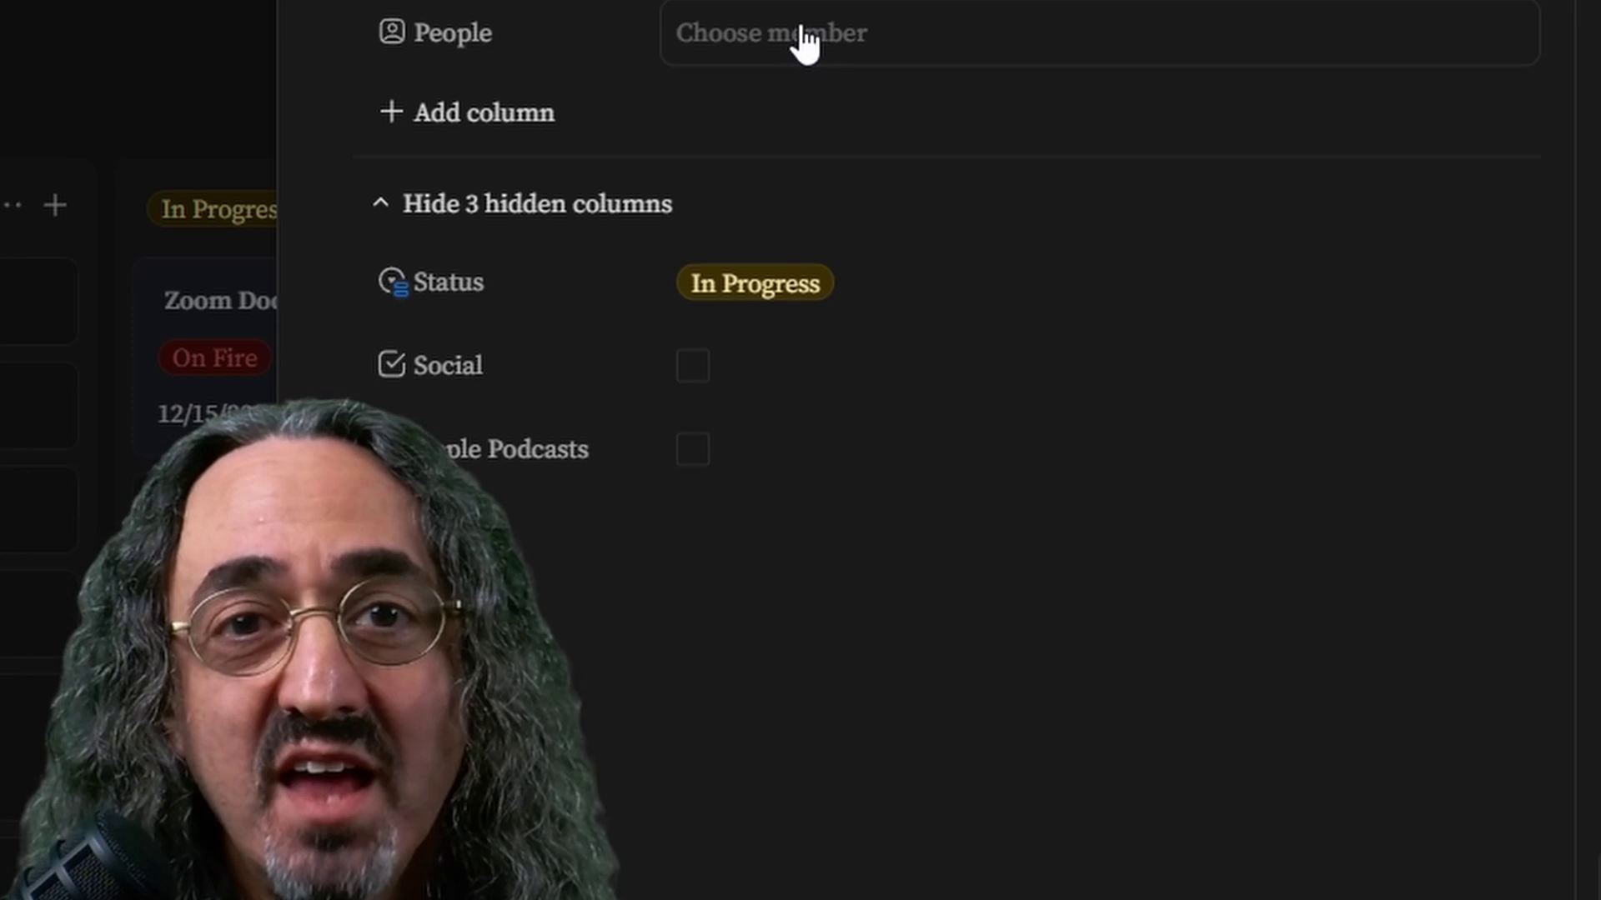
Assign the first listed team member in the People field and close the card.
click(803, 43)
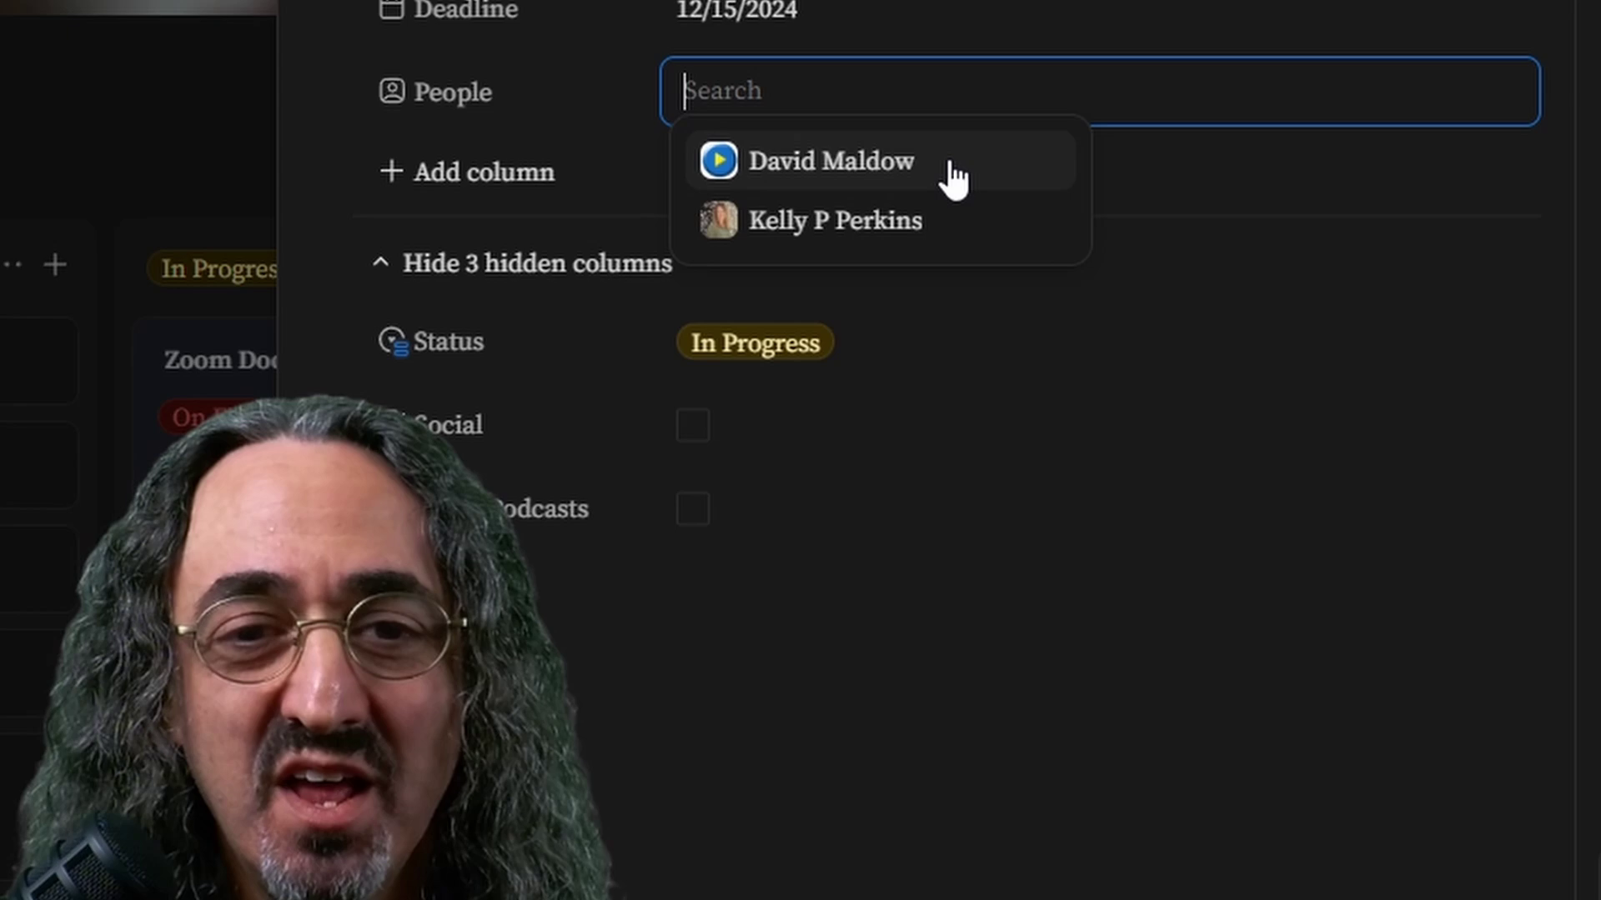
click(954, 177)
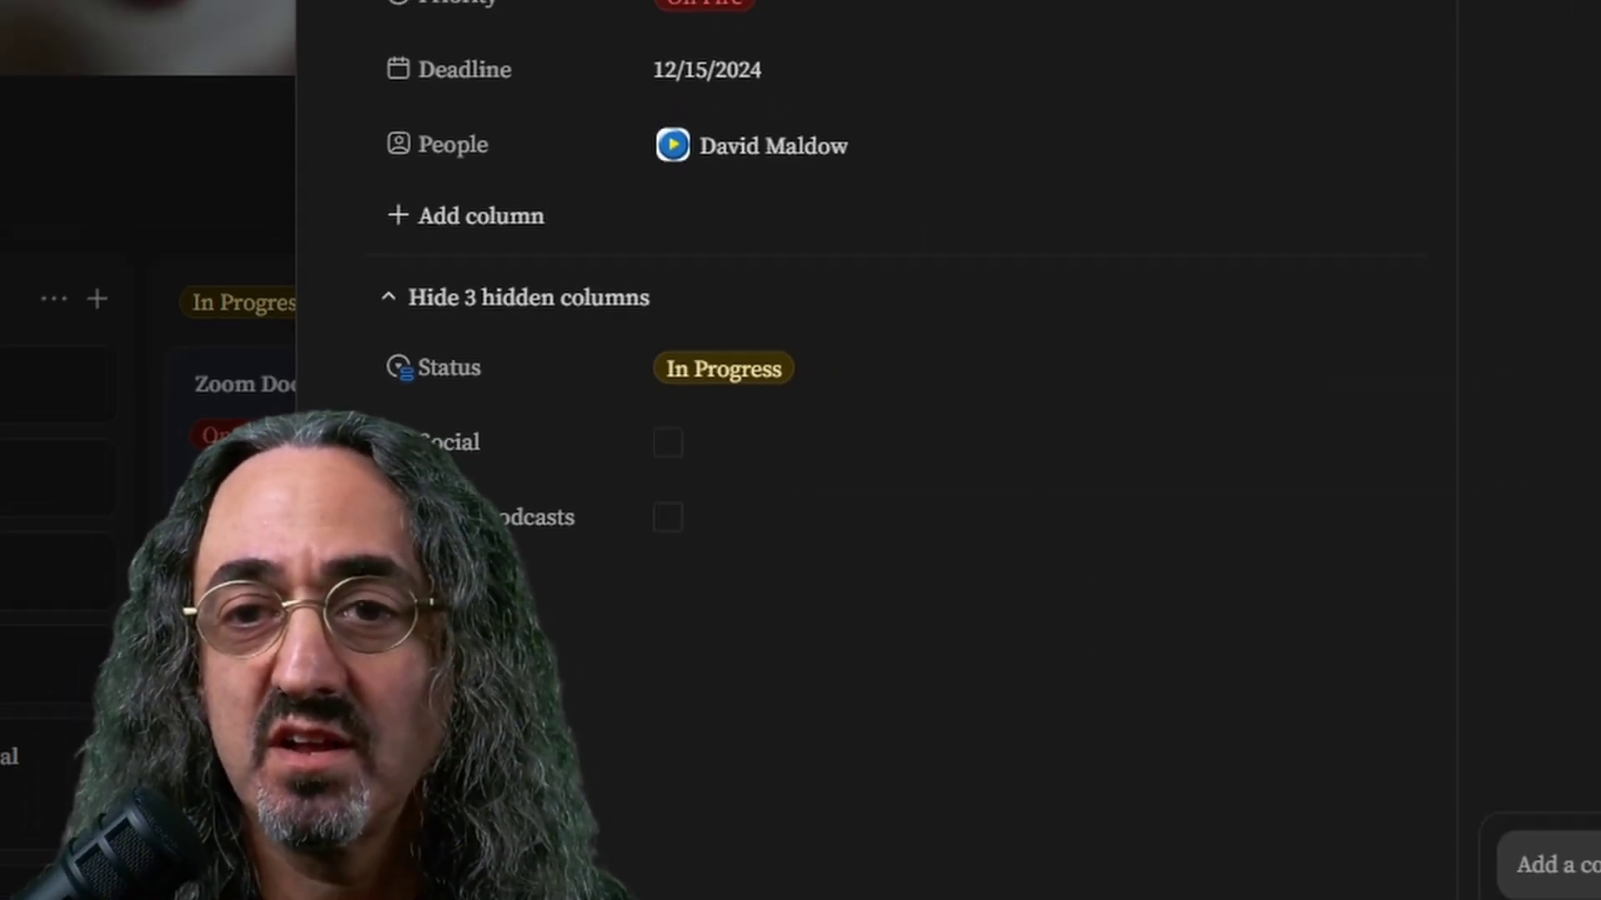
key(Escape)
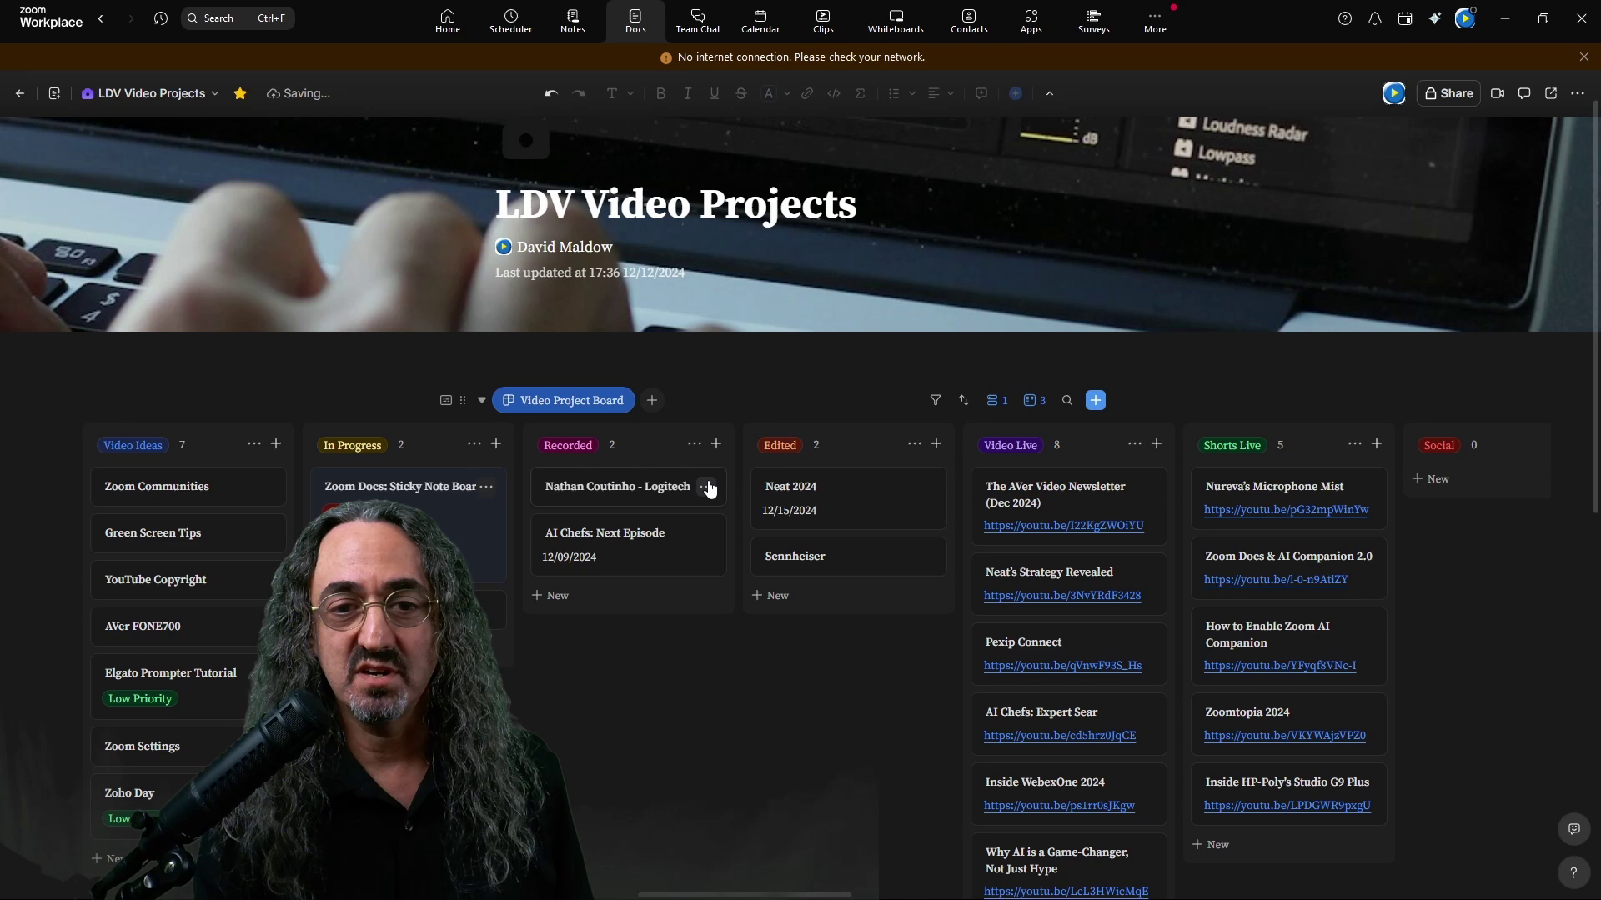
Assign the second team member to the Logitech card's People field.
click(709, 489)
click(626, 367)
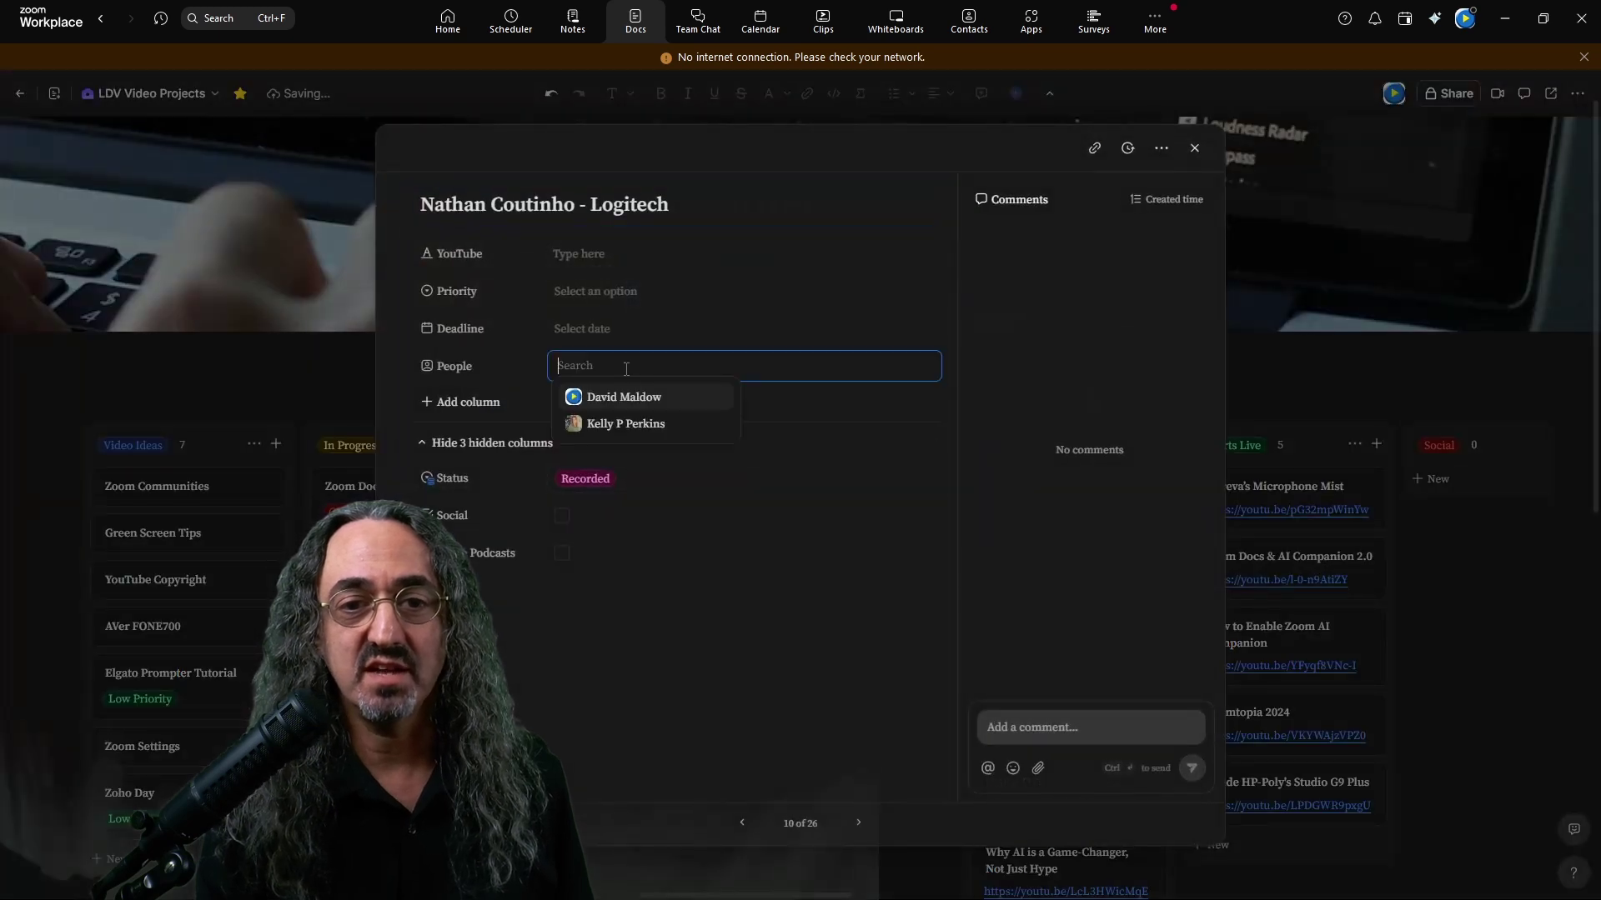
click(616, 425)
click(1195, 147)
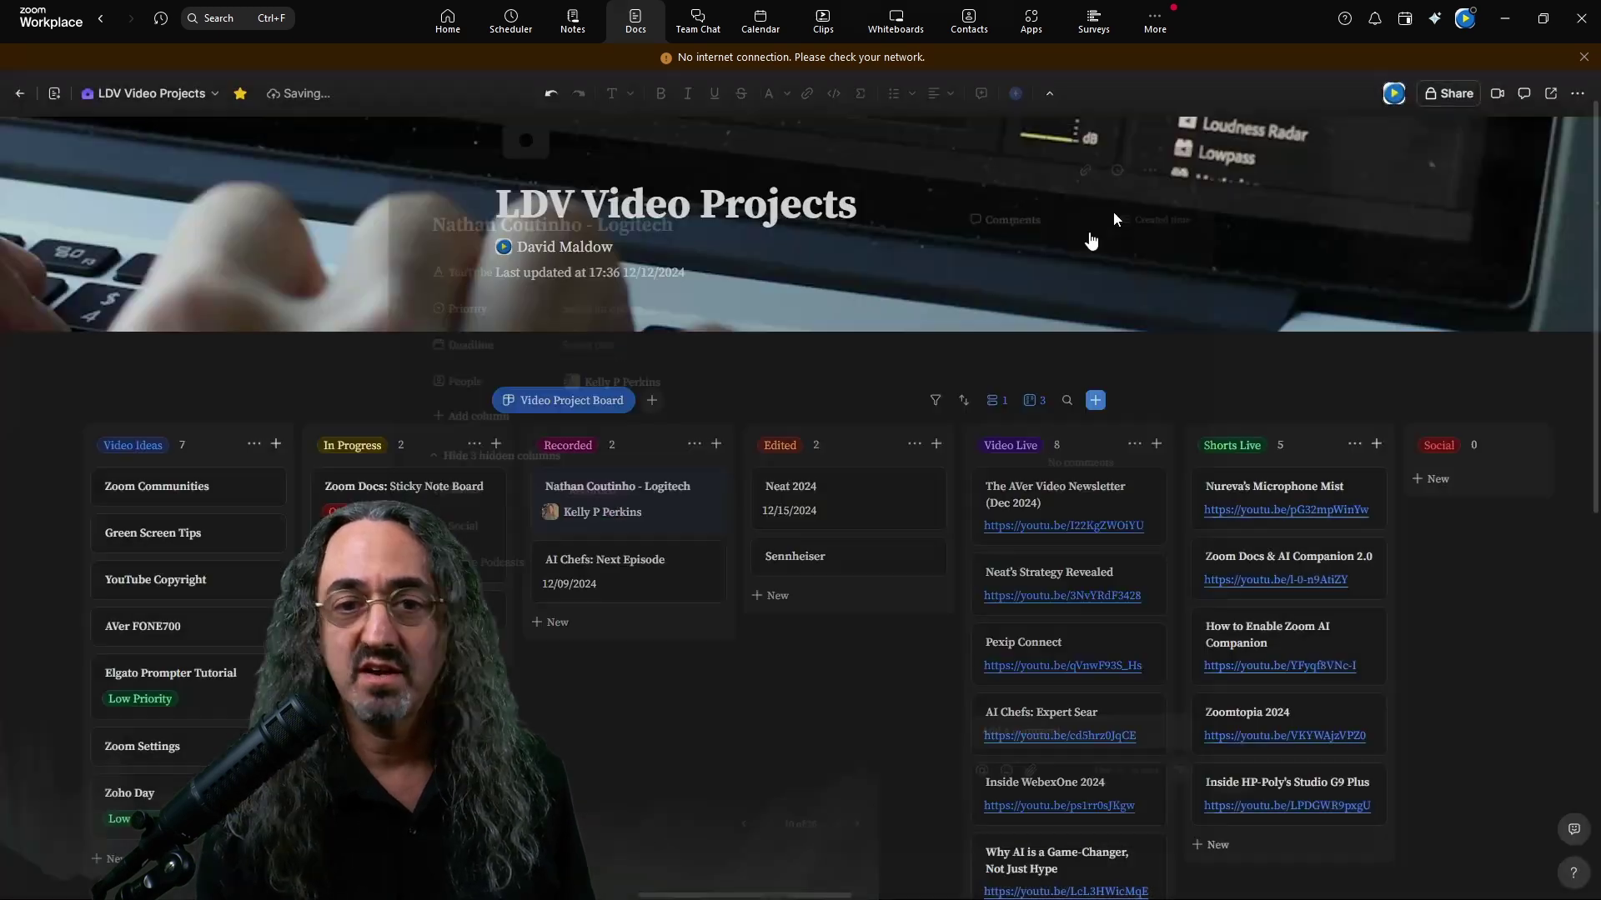
Assign the doc owner to the Neat 2024 card's People field.
click(877, 480)
click(762, 367)
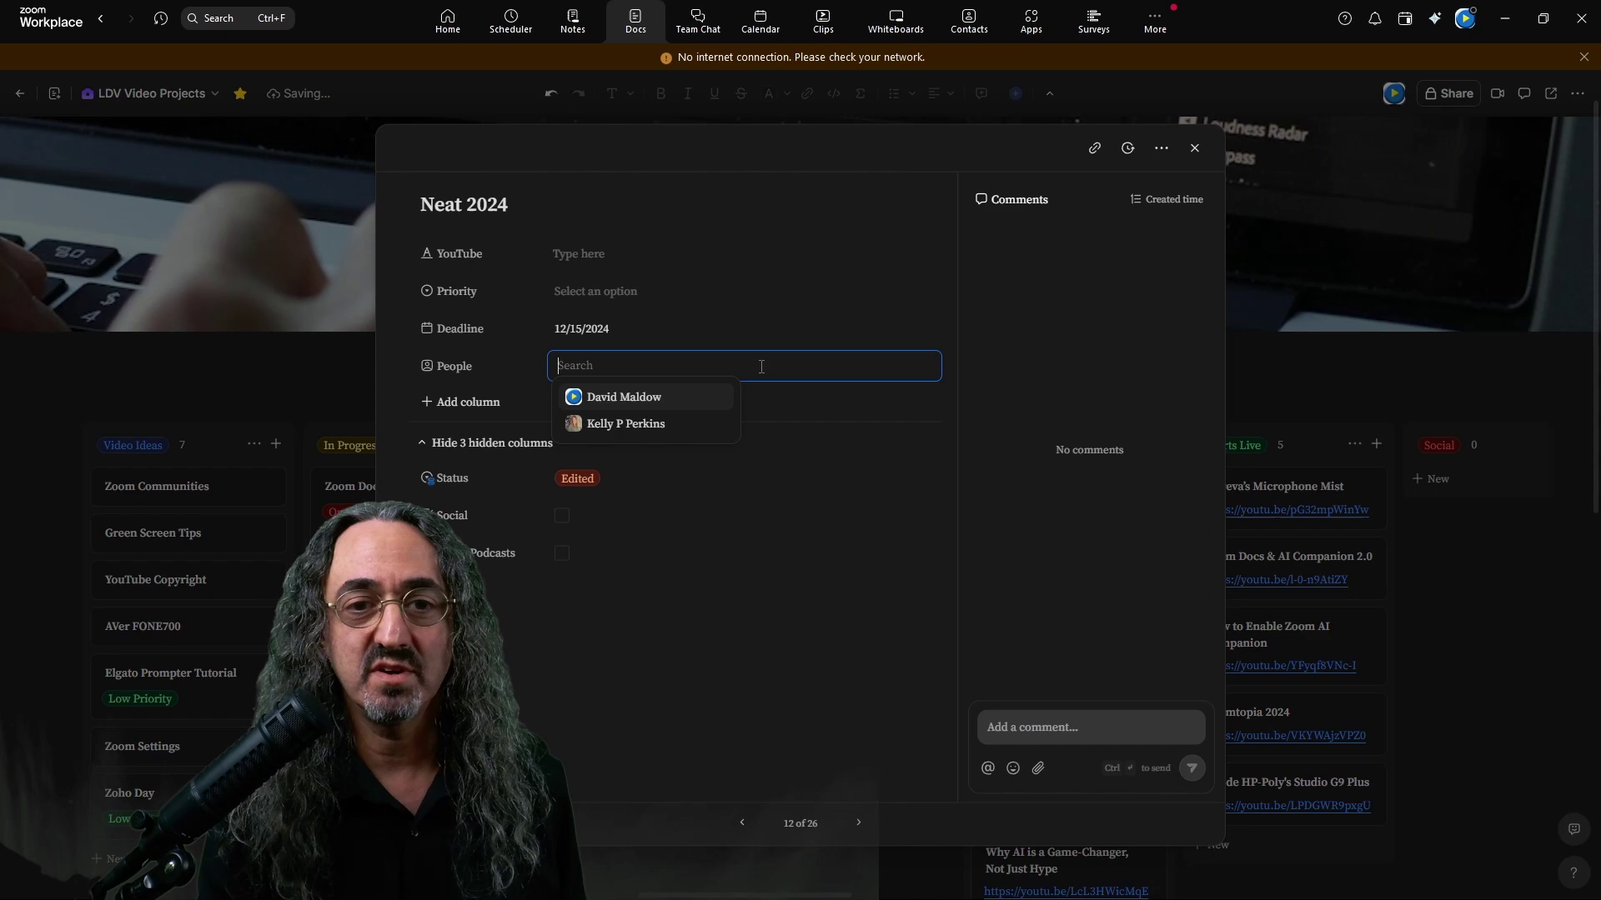
click(658, 407)
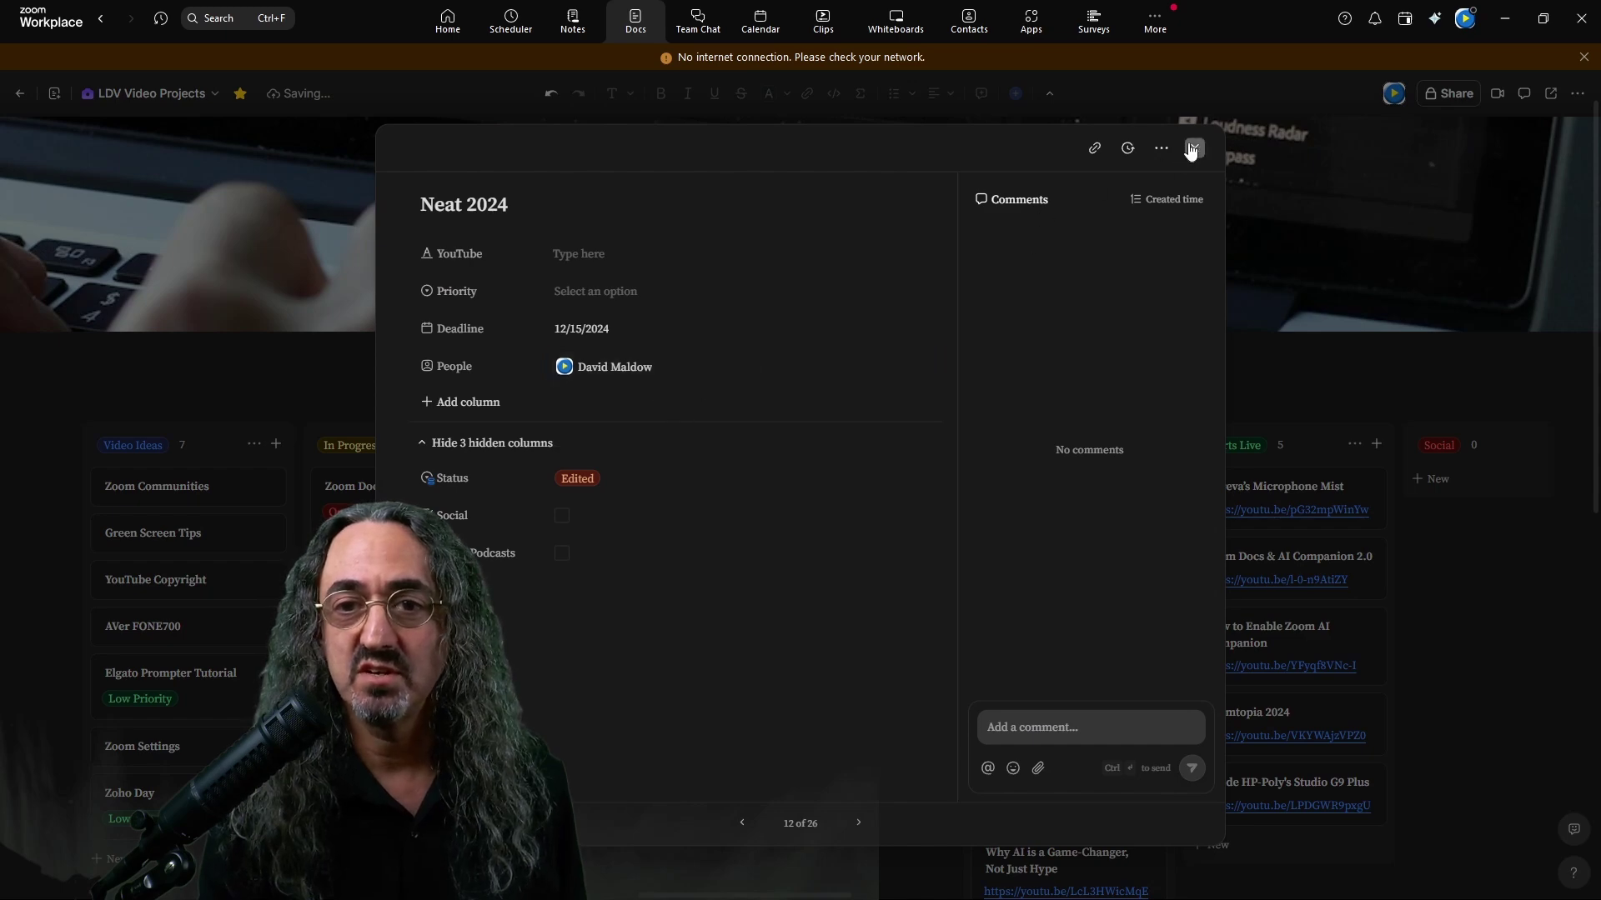
click(1195, 148)
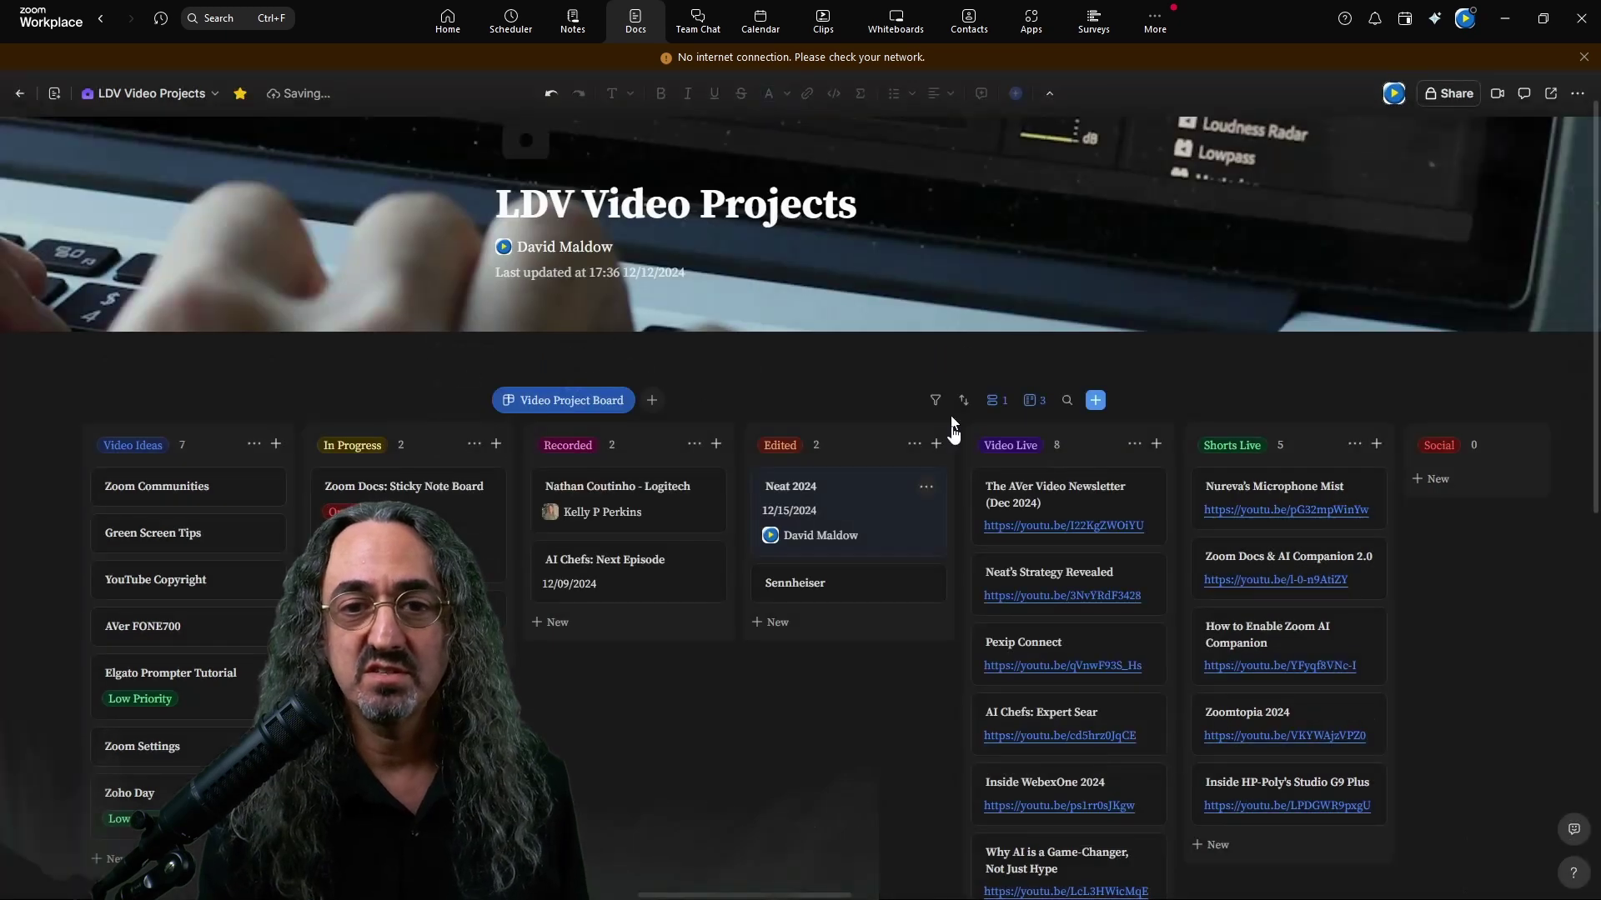
Assign the second team member to the Sennheiser card's People field.
click(868, 588)
click(754, 374)
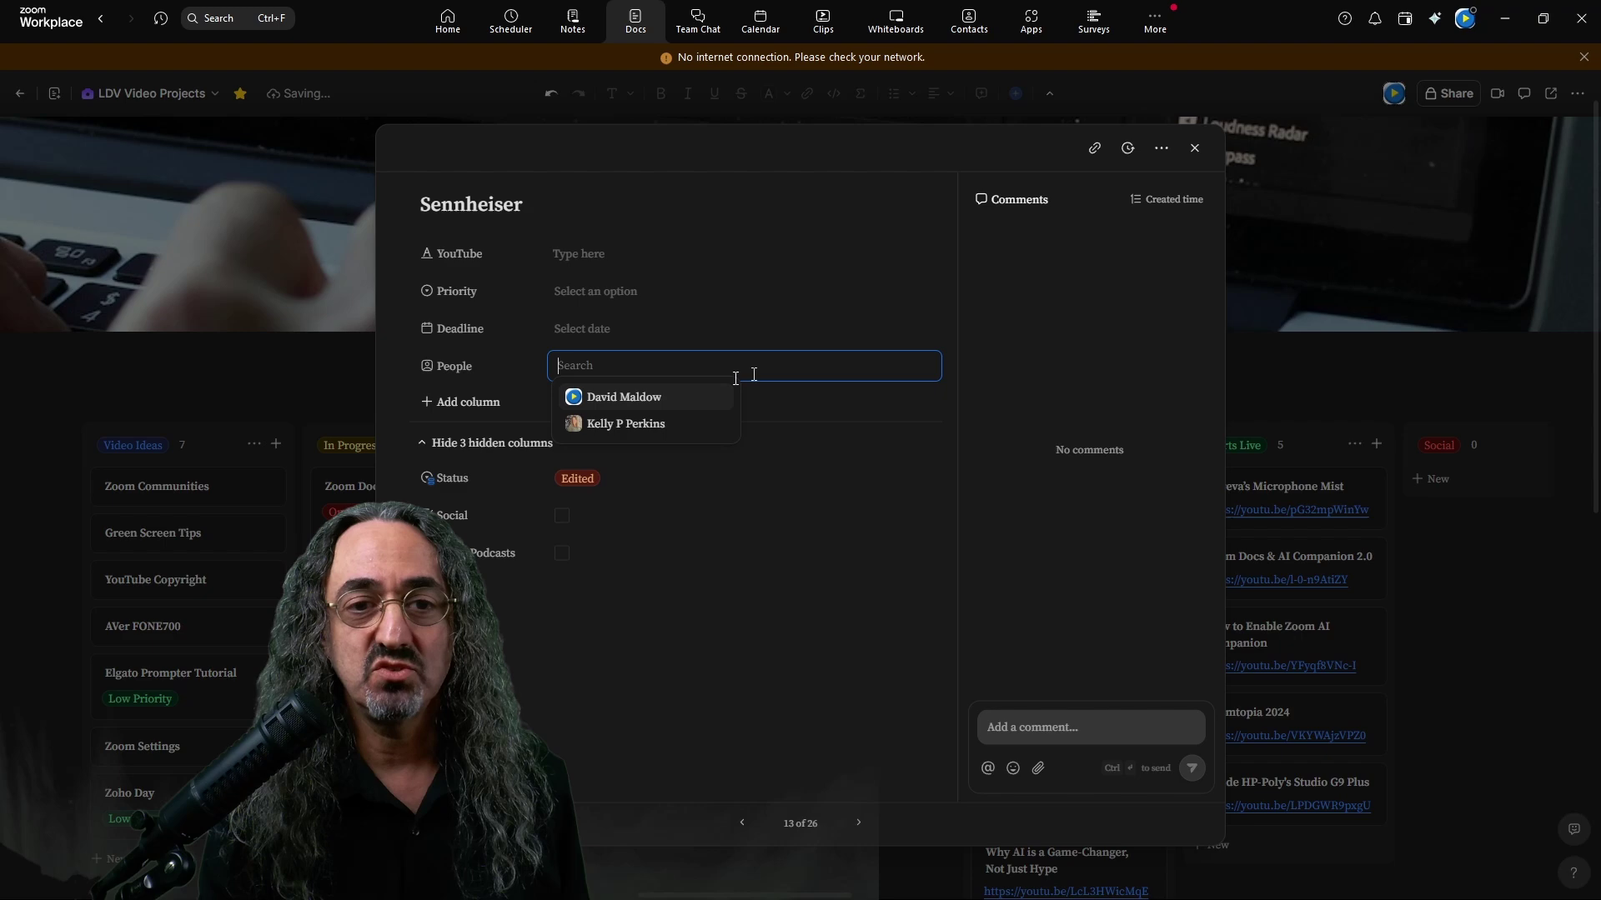
click(642, 425)
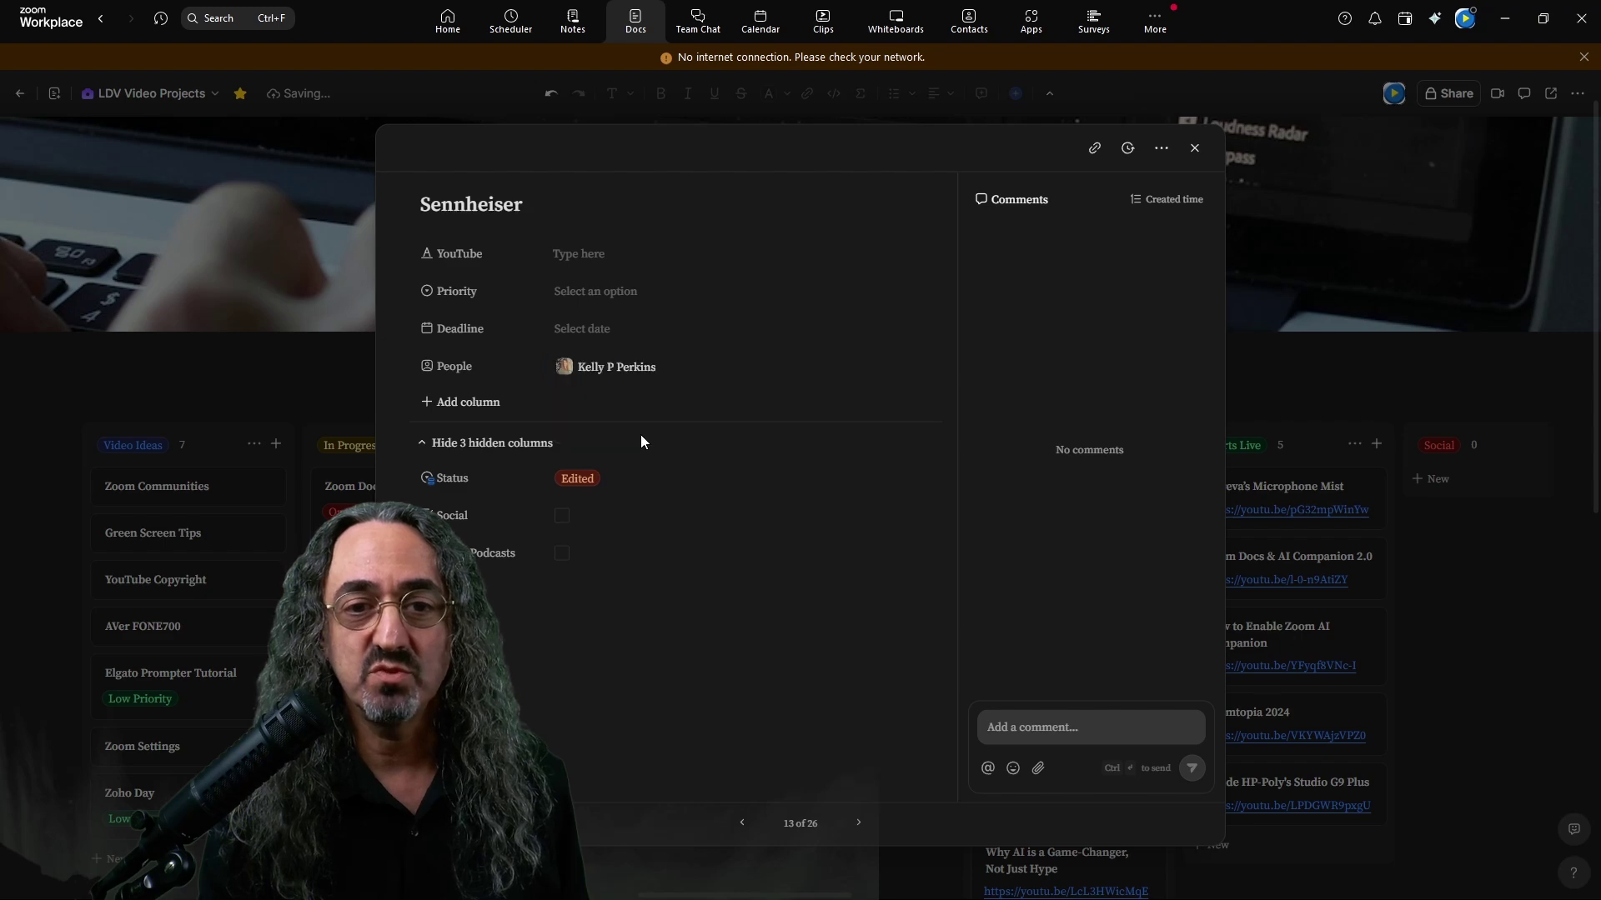
click(1194, 150)
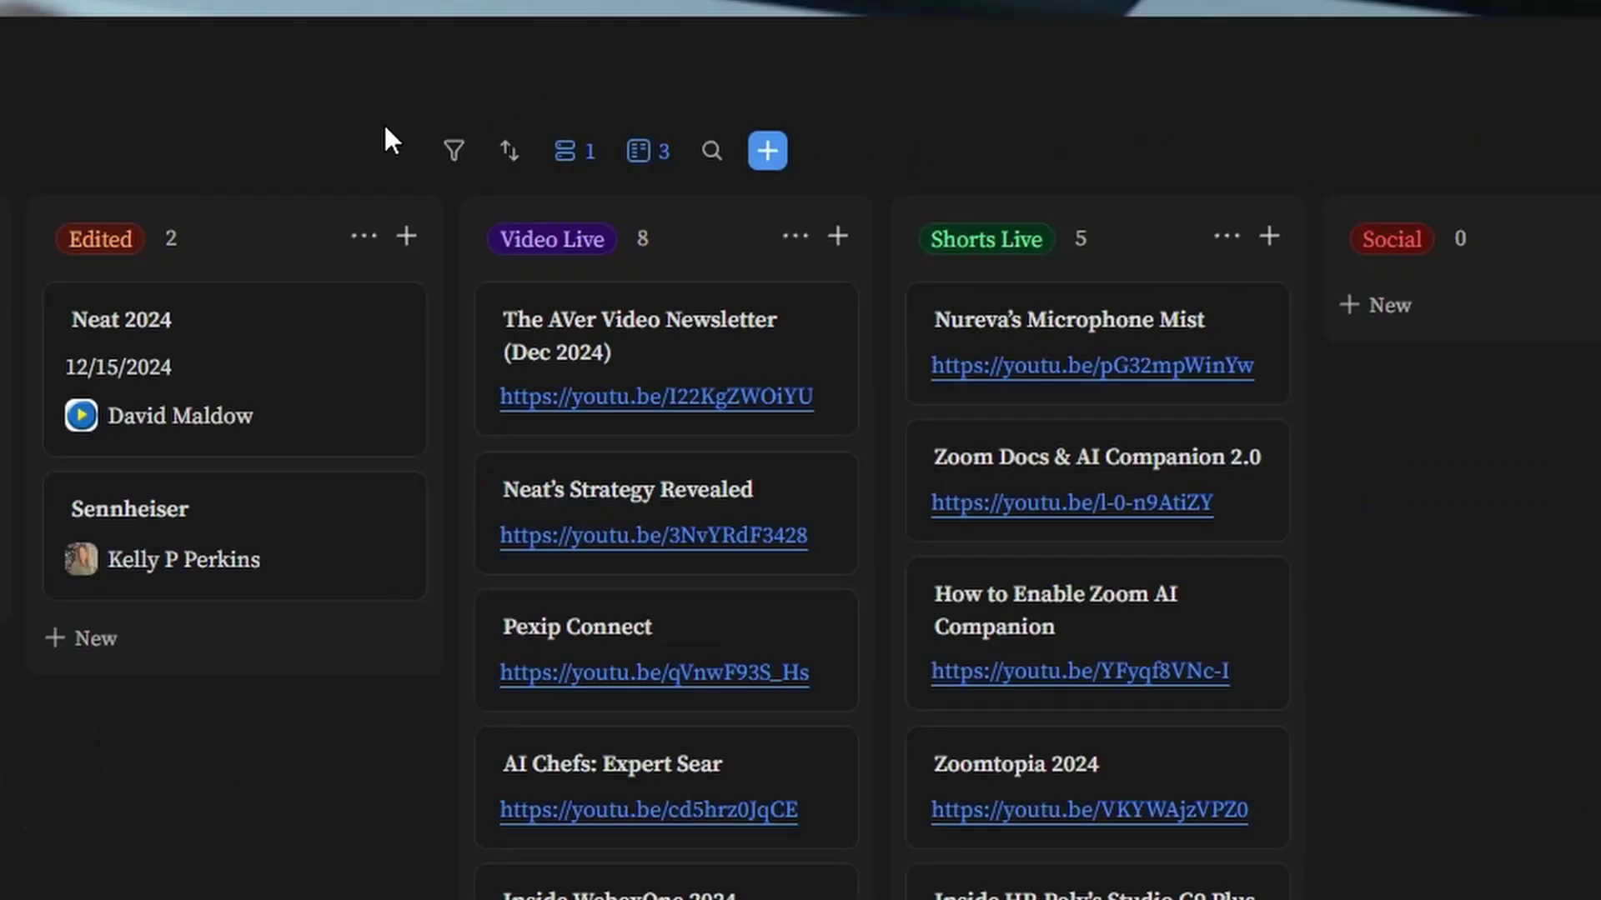
click(453, 150)
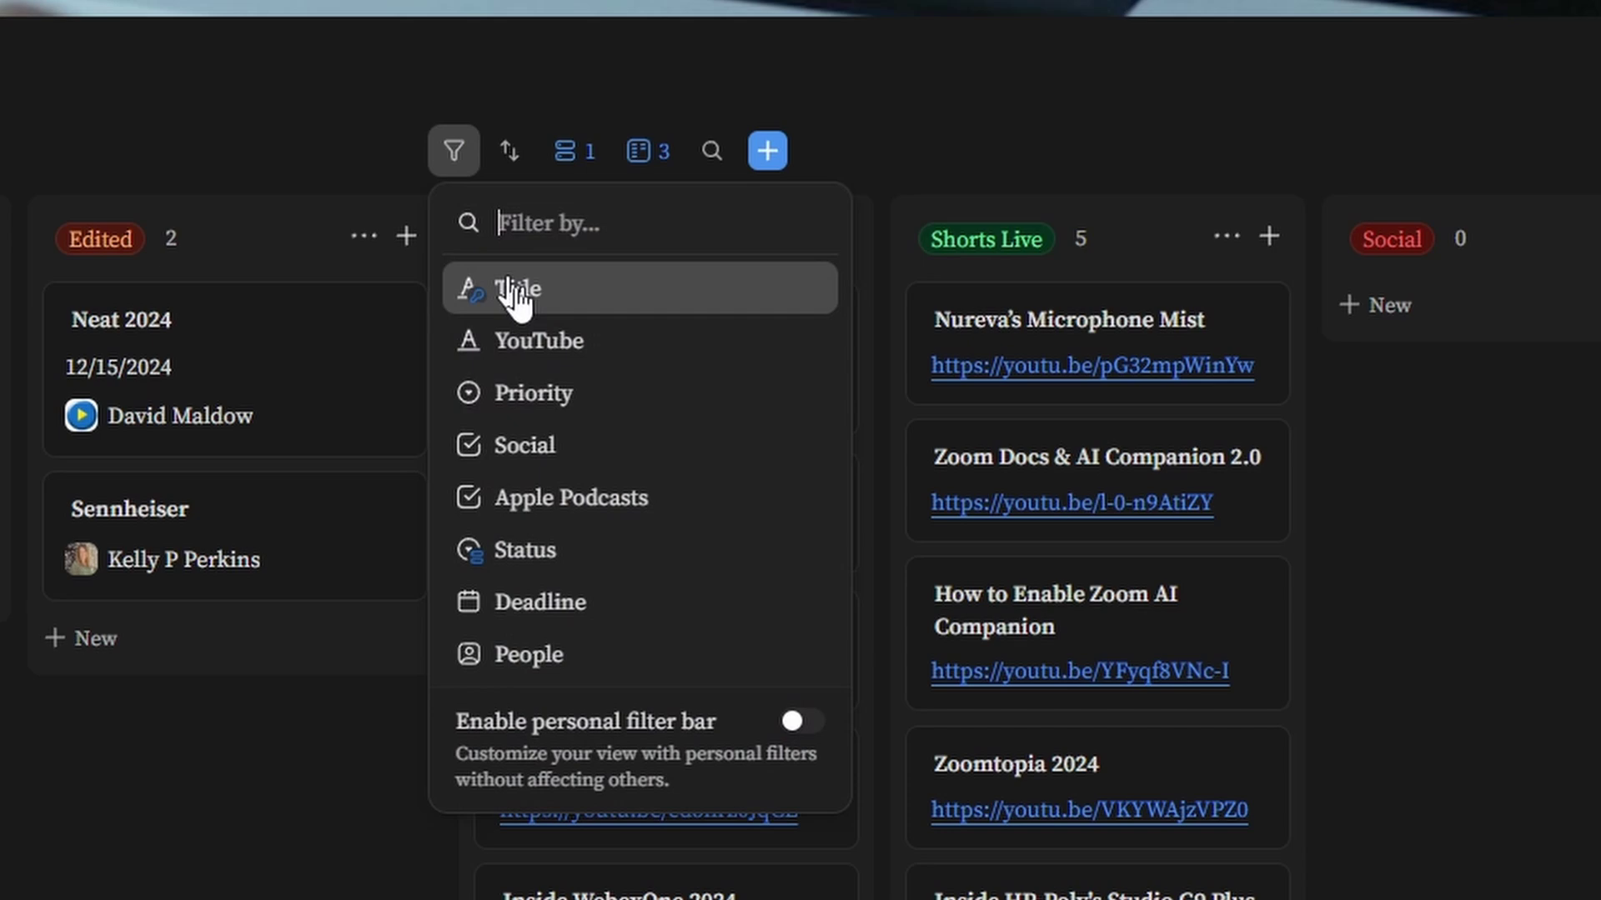
click(584, 659)
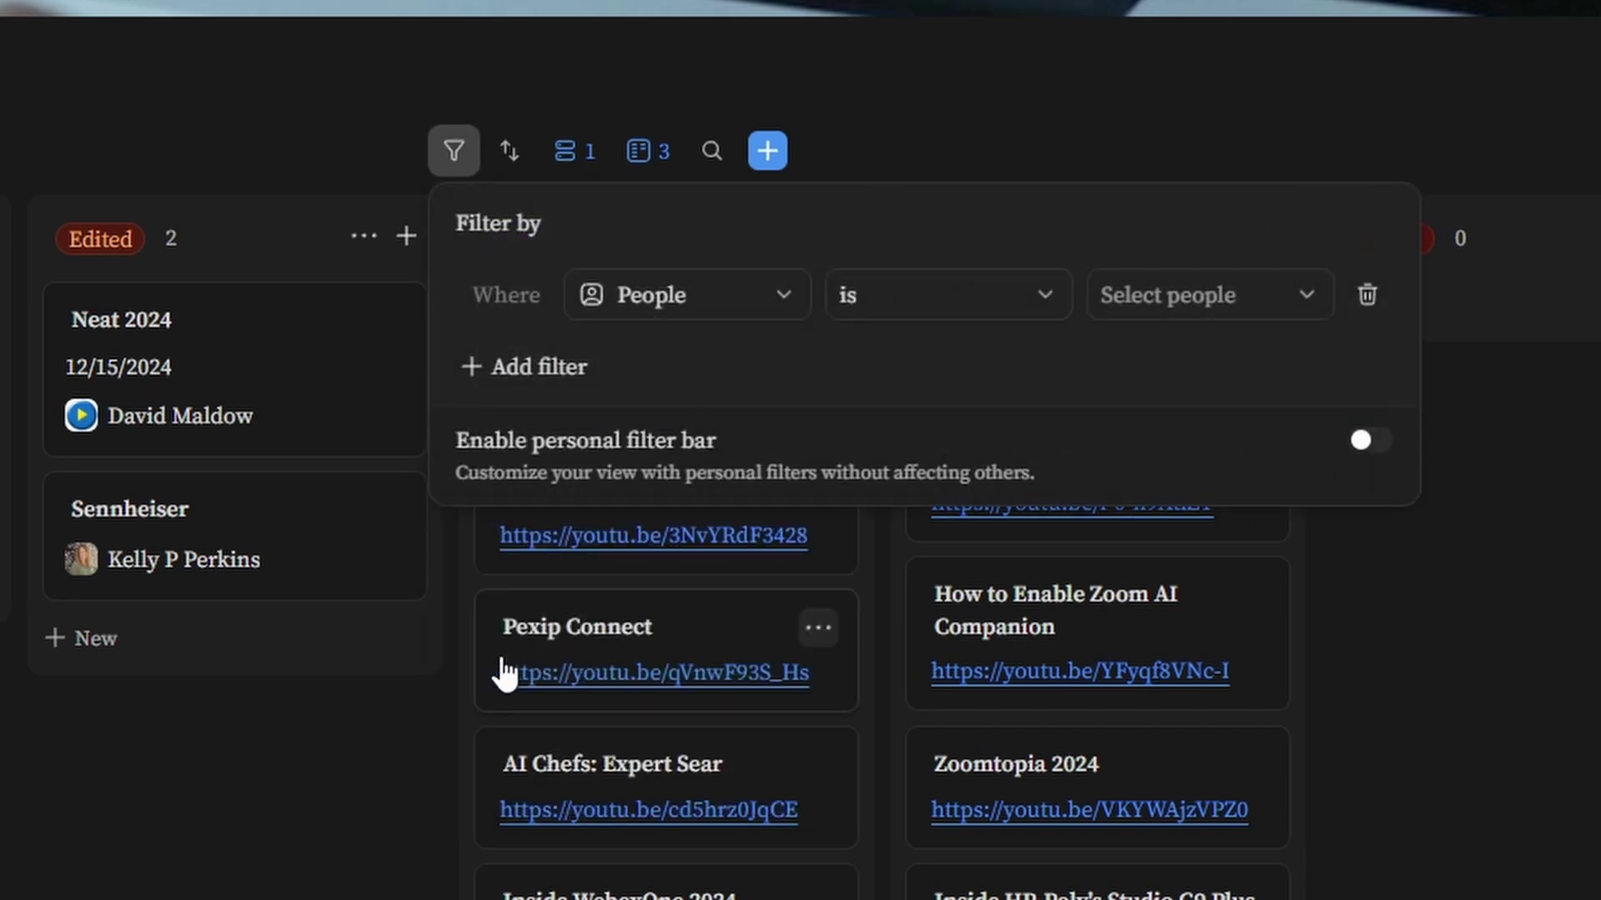
click(1230, 294)
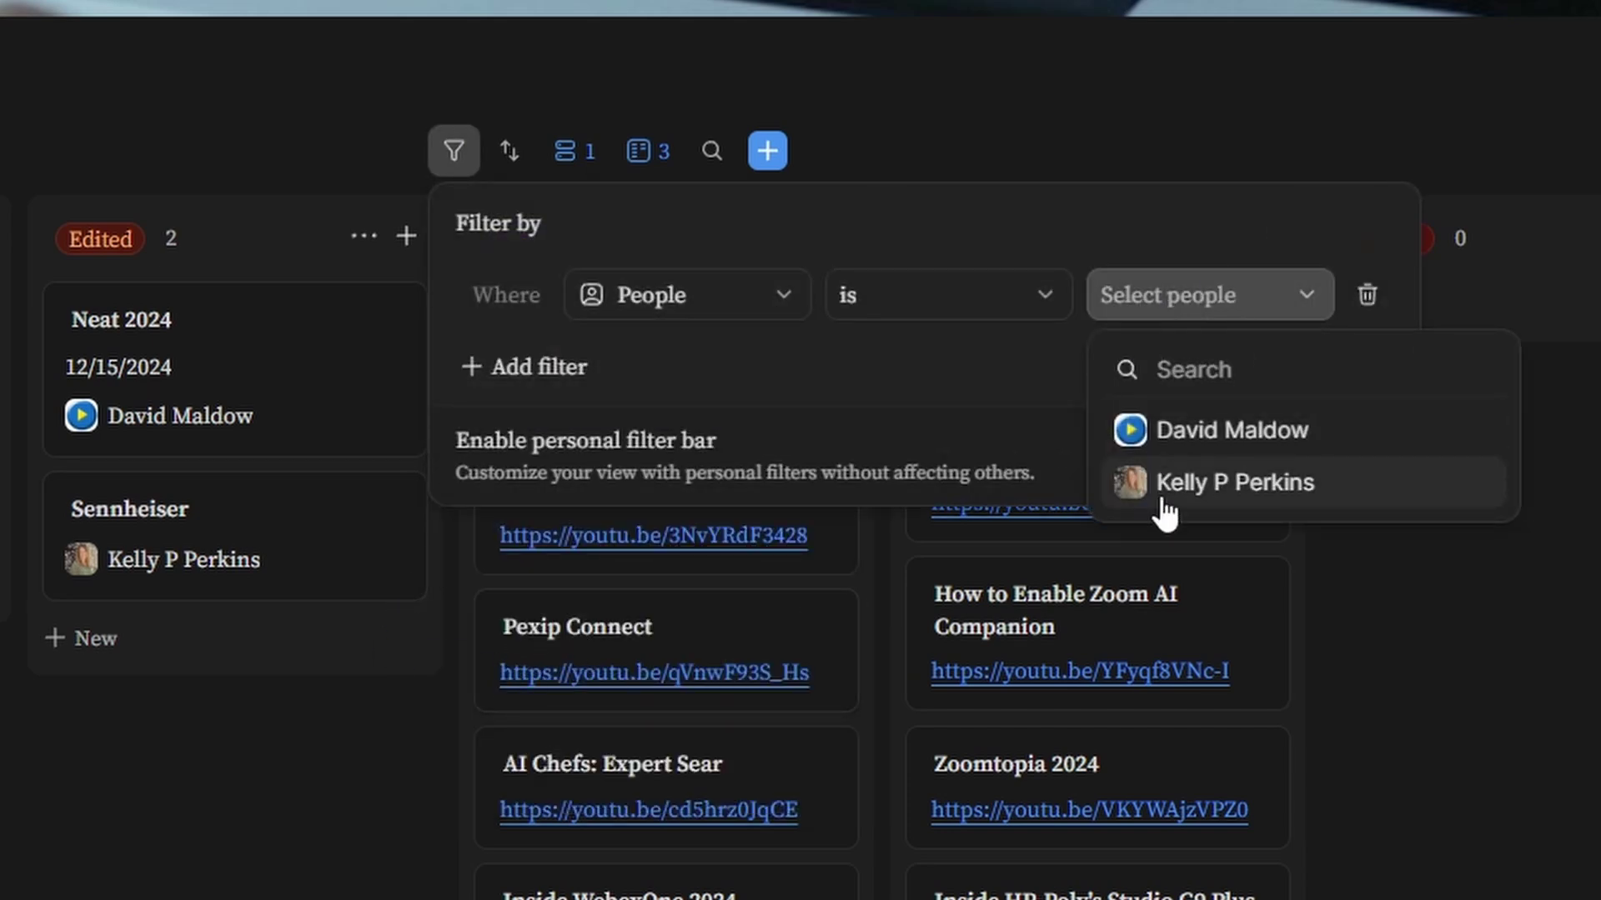
click(1164, 483)
click(183, 726)
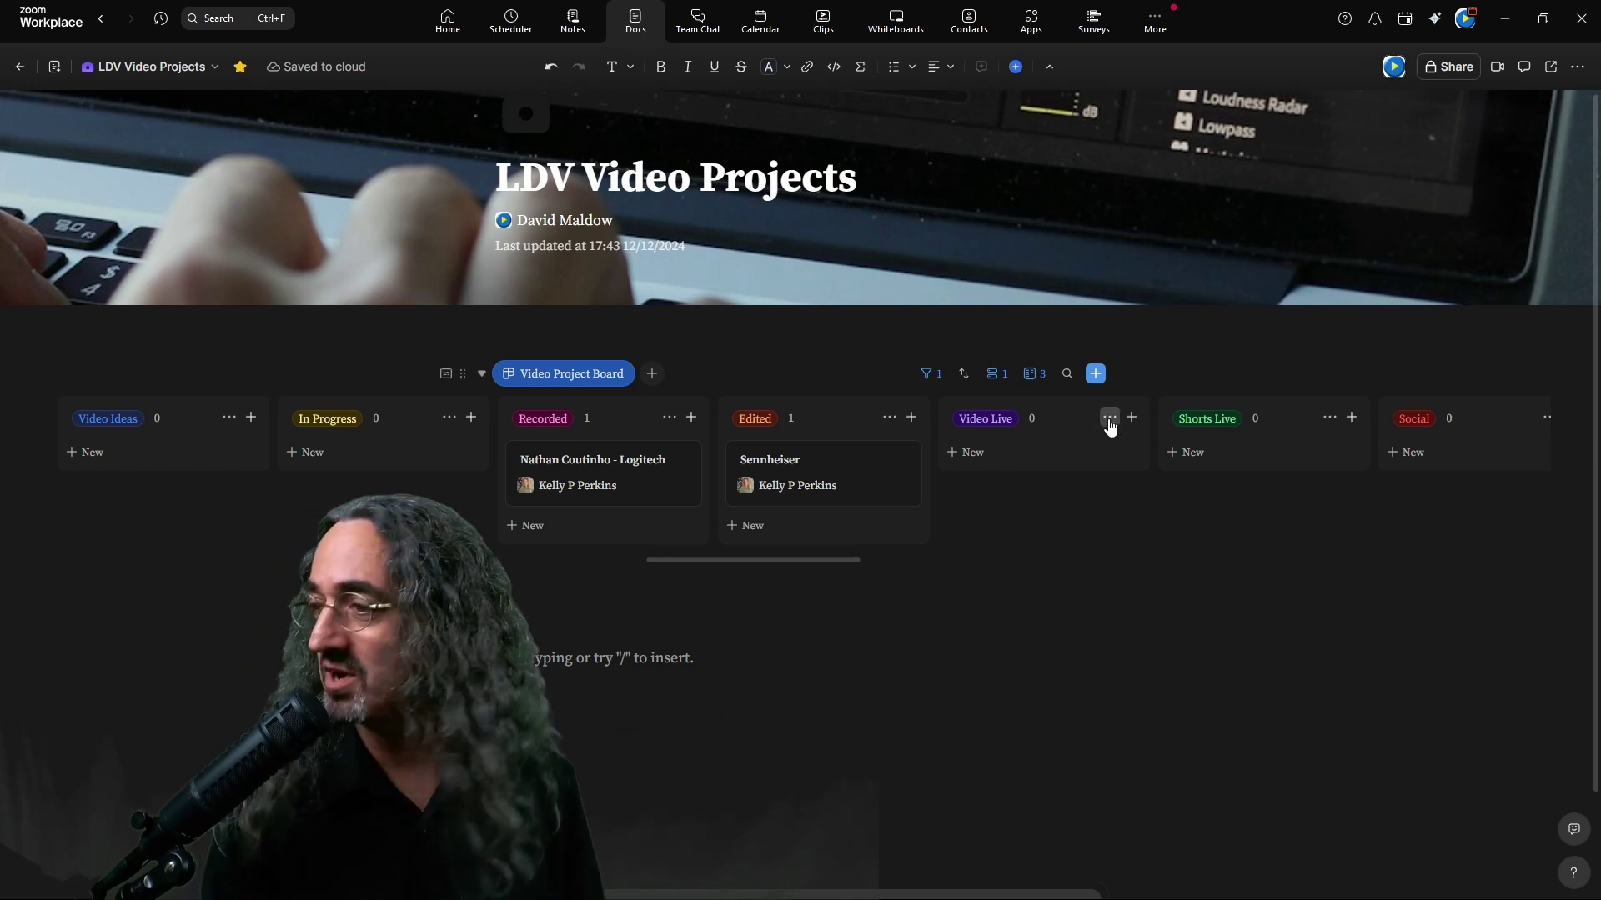
click(939, 377)
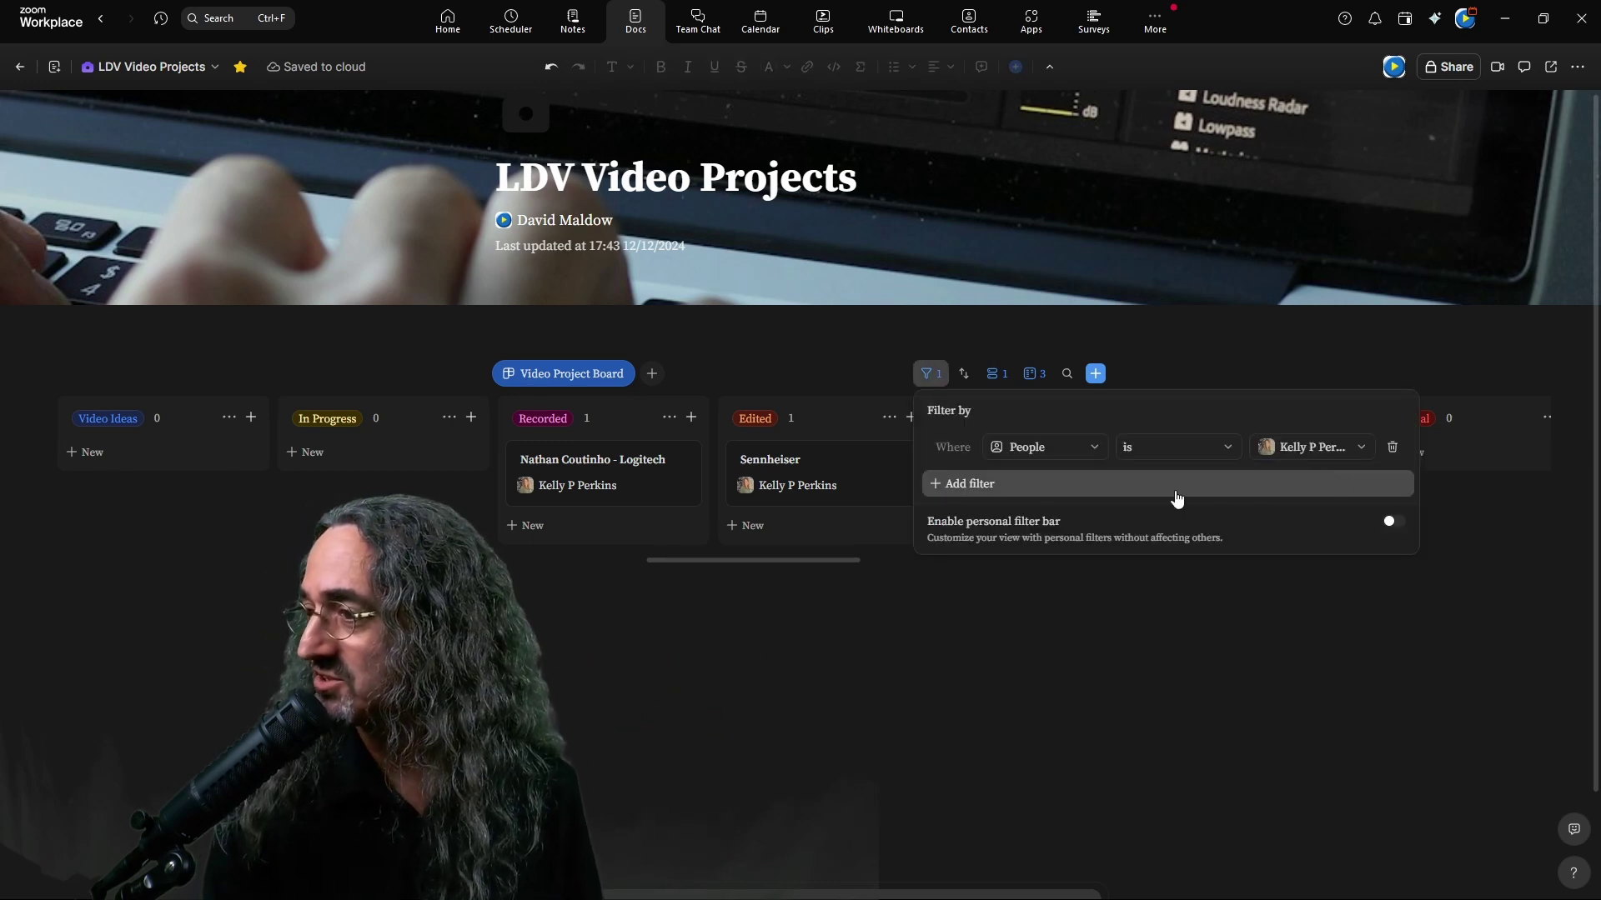
click(1334, 449)
click(1365, 455)
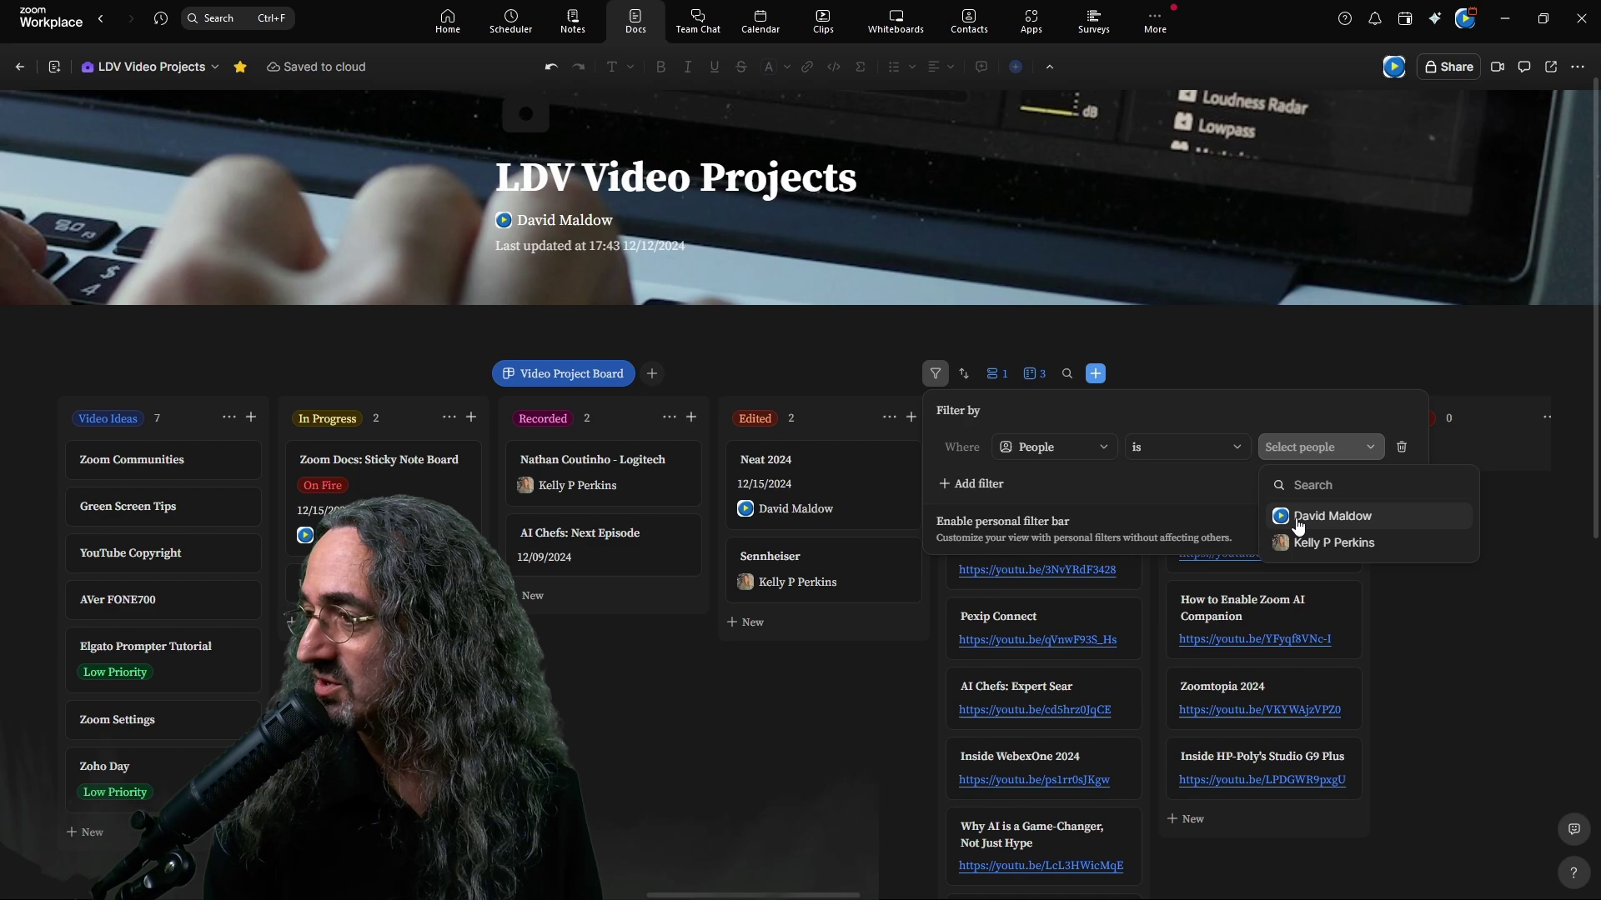
click(1297, 519)
click(1198, 646)
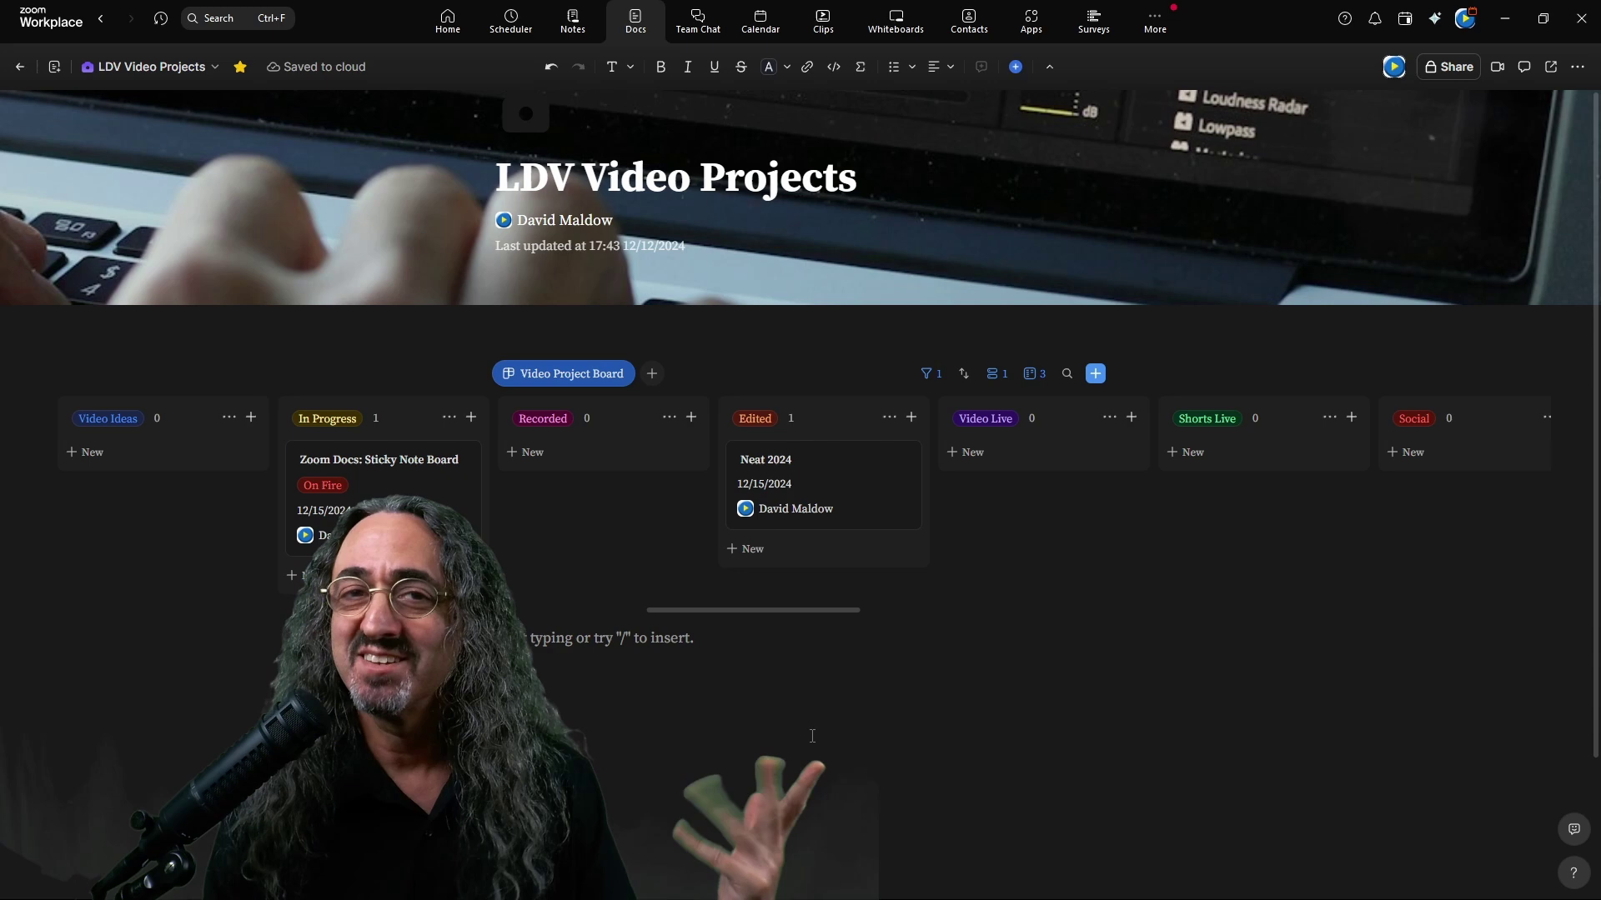
click(842, 404)
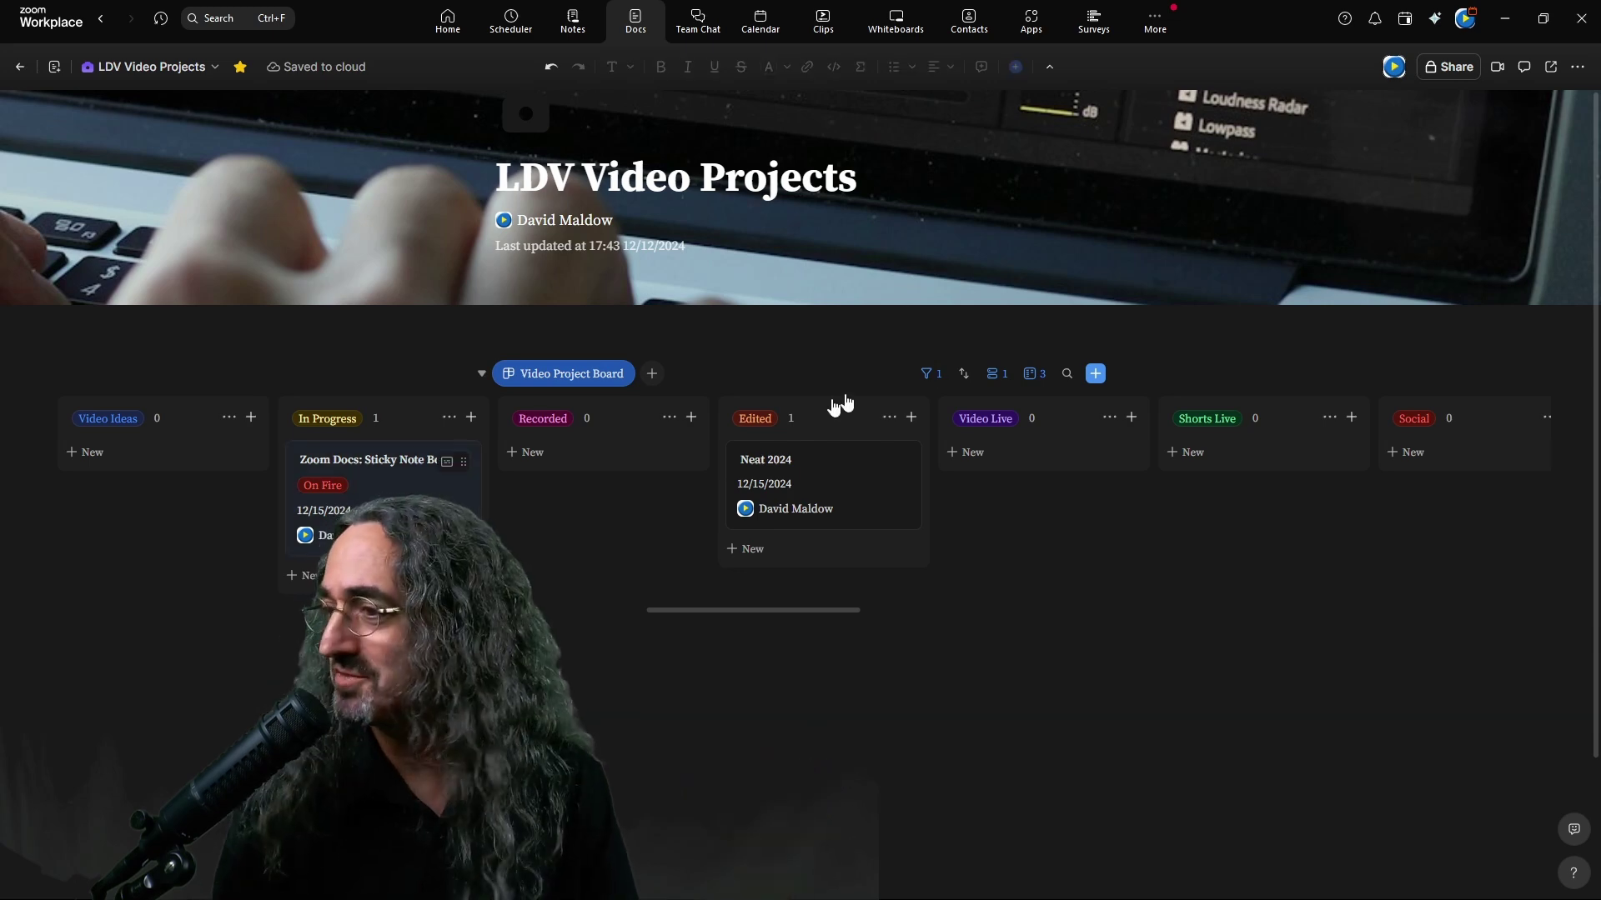
click(938, 377)
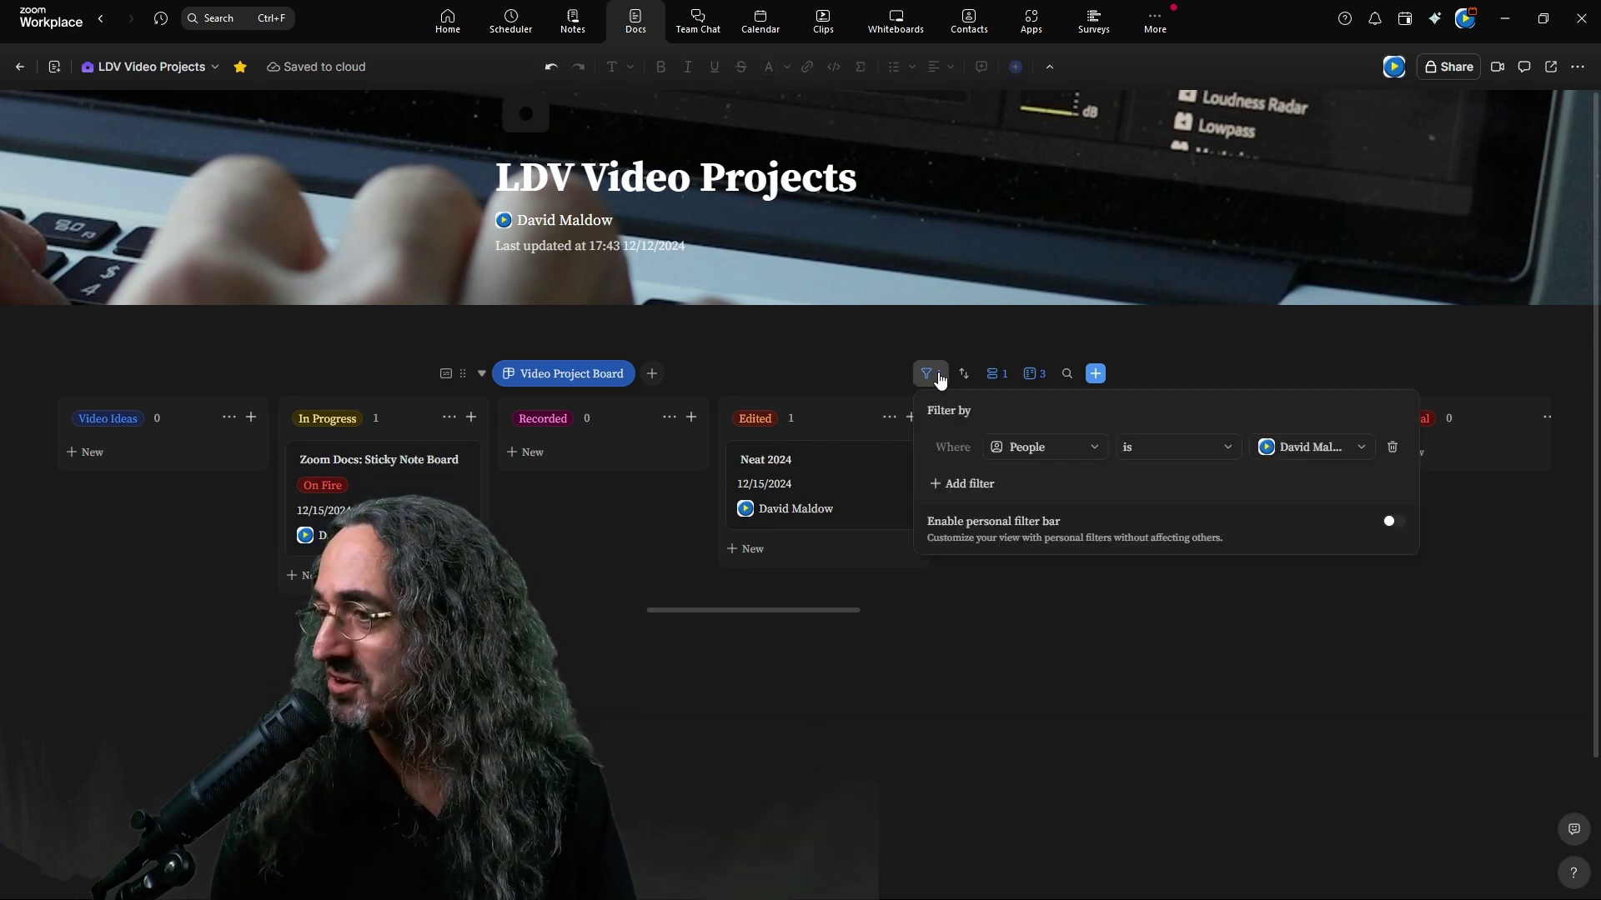
click(1393, 449)
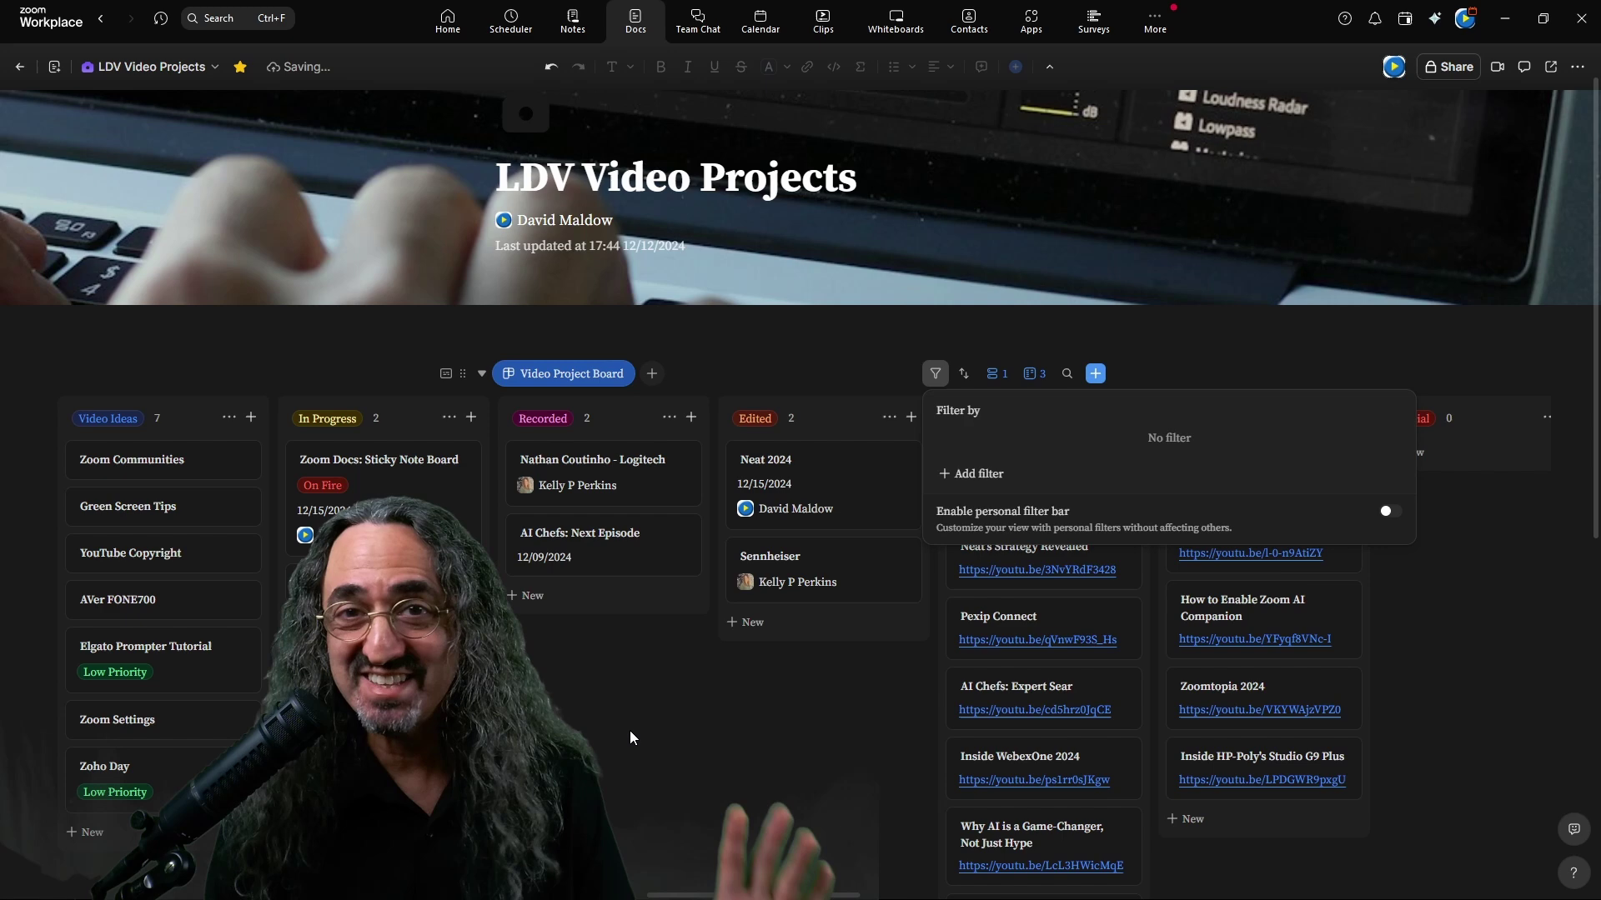
click(644, 702)
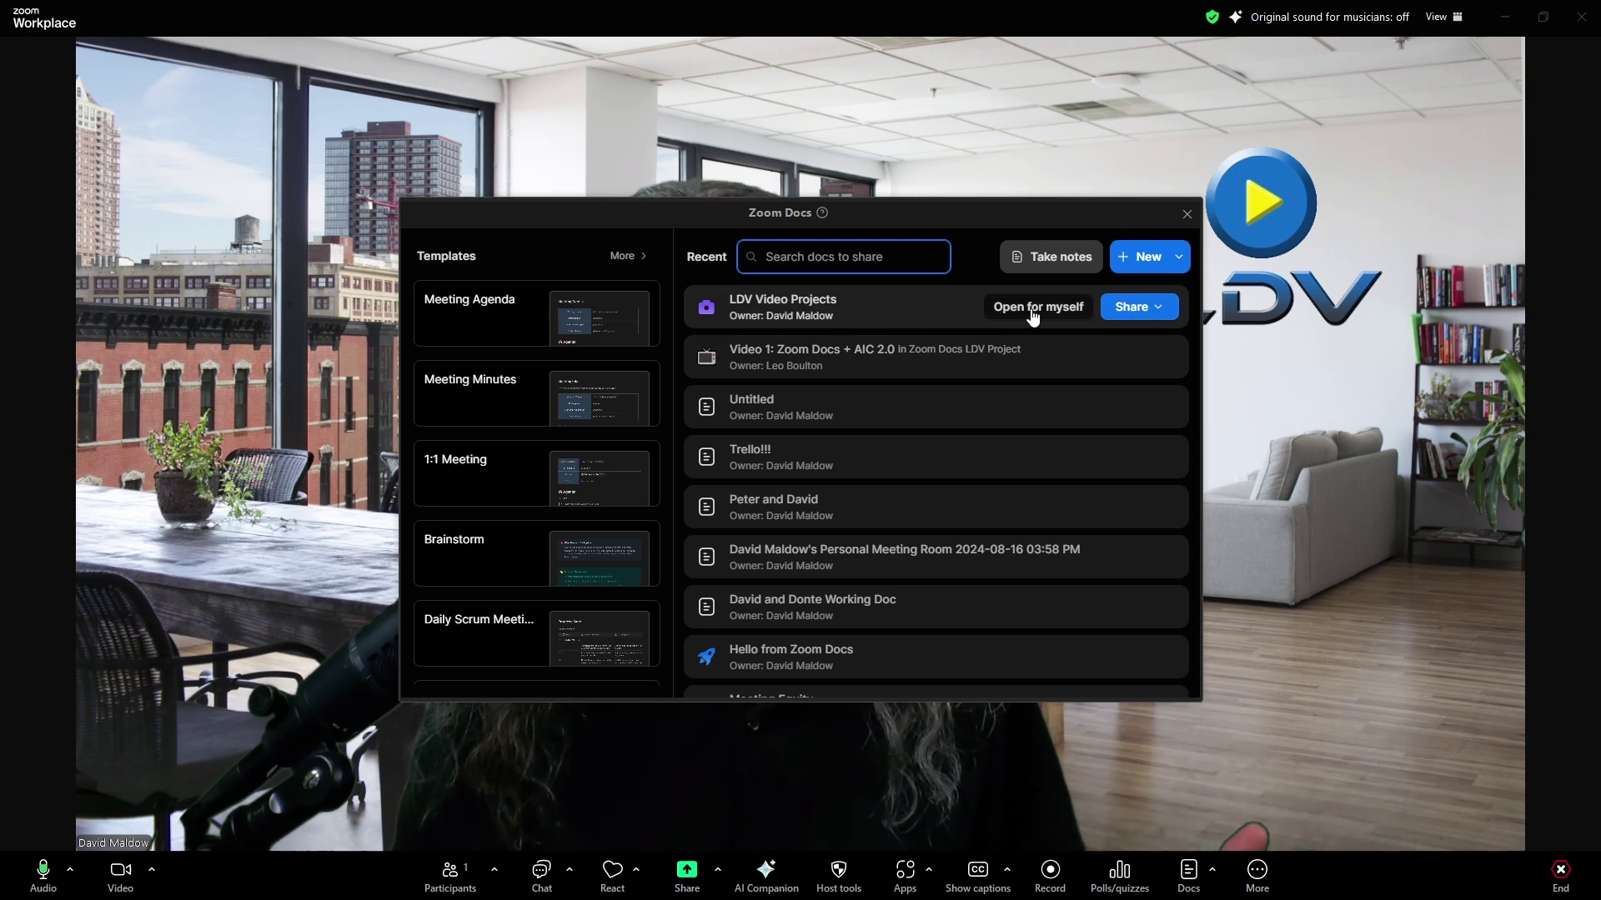
Share the LDV Video Projects doc into the meeting with 'can edit' access.
click(1150, 308)
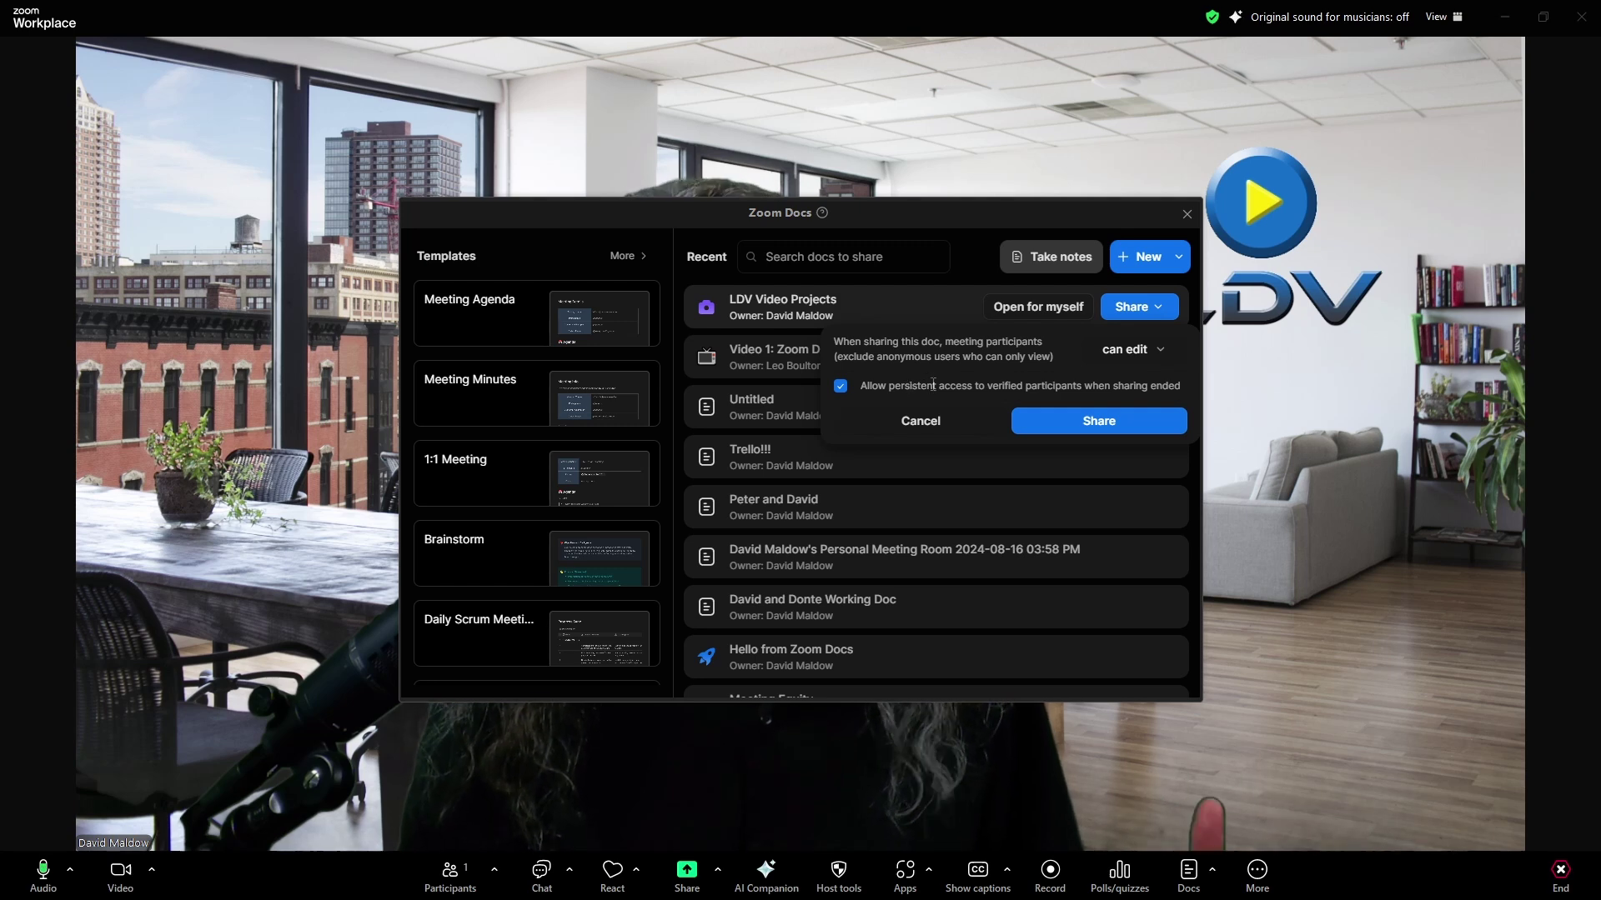
click(1092, 423)
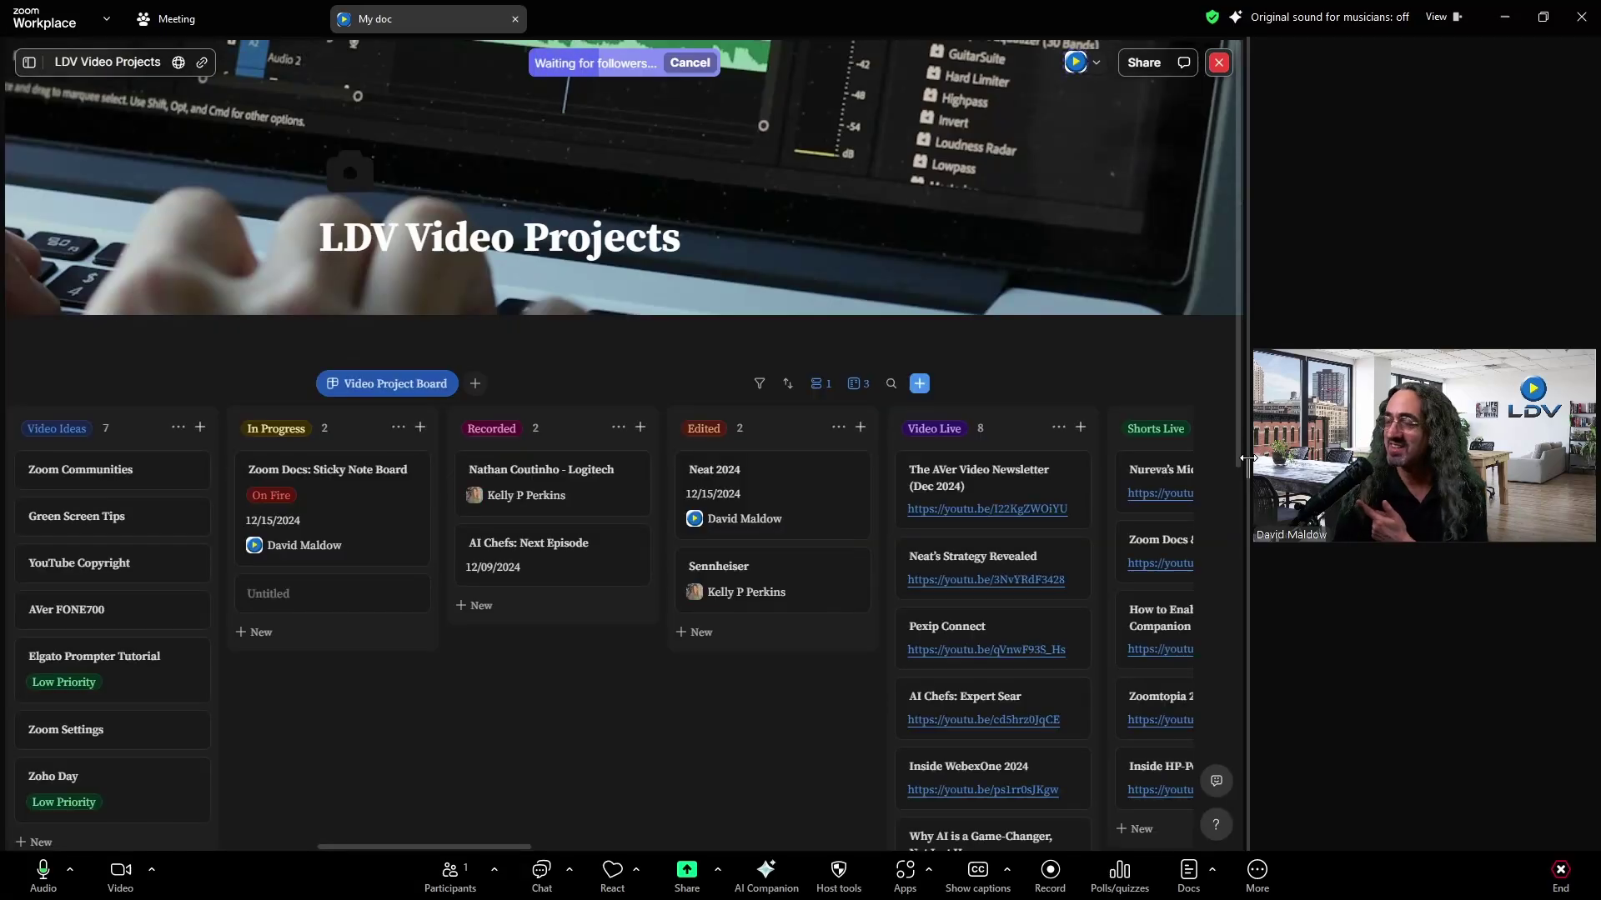
Widen the shared doc beside the video panel, then drag the Logitech card back to Recorded.
mouse_move(1248, 458)
mouse_down()
mouse_move(1076, 458)
mouse_move(1279, 458)
mouse_up()
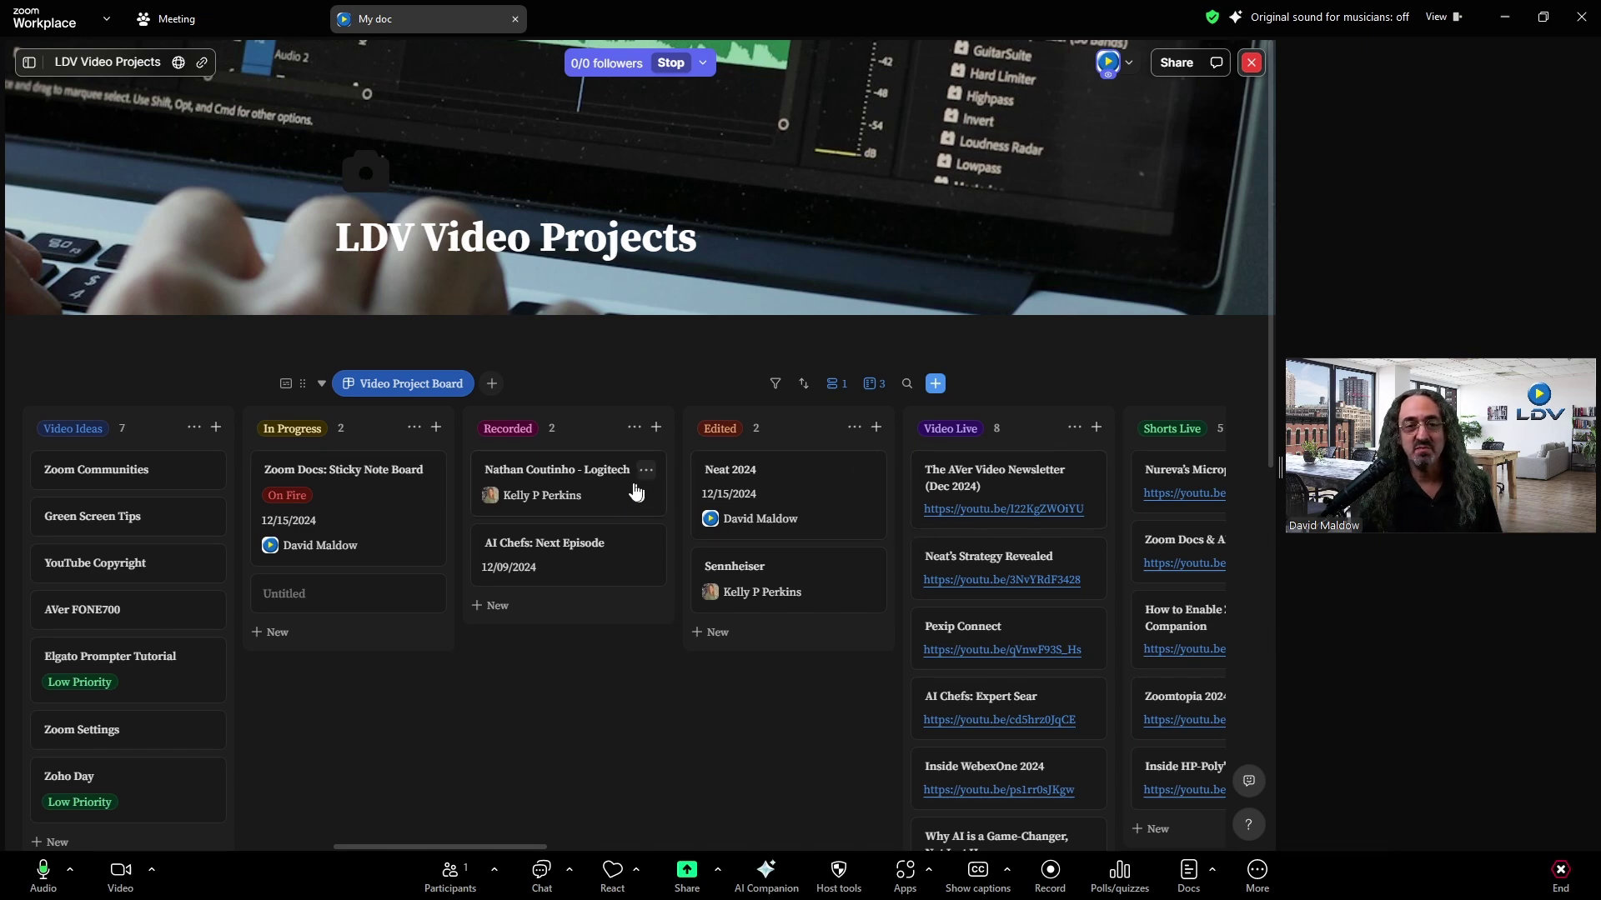
mouse_move(557, 499)
mouse_down()
mouse_move(754, 508)
mouse_move(533, 500)
mouse_up()
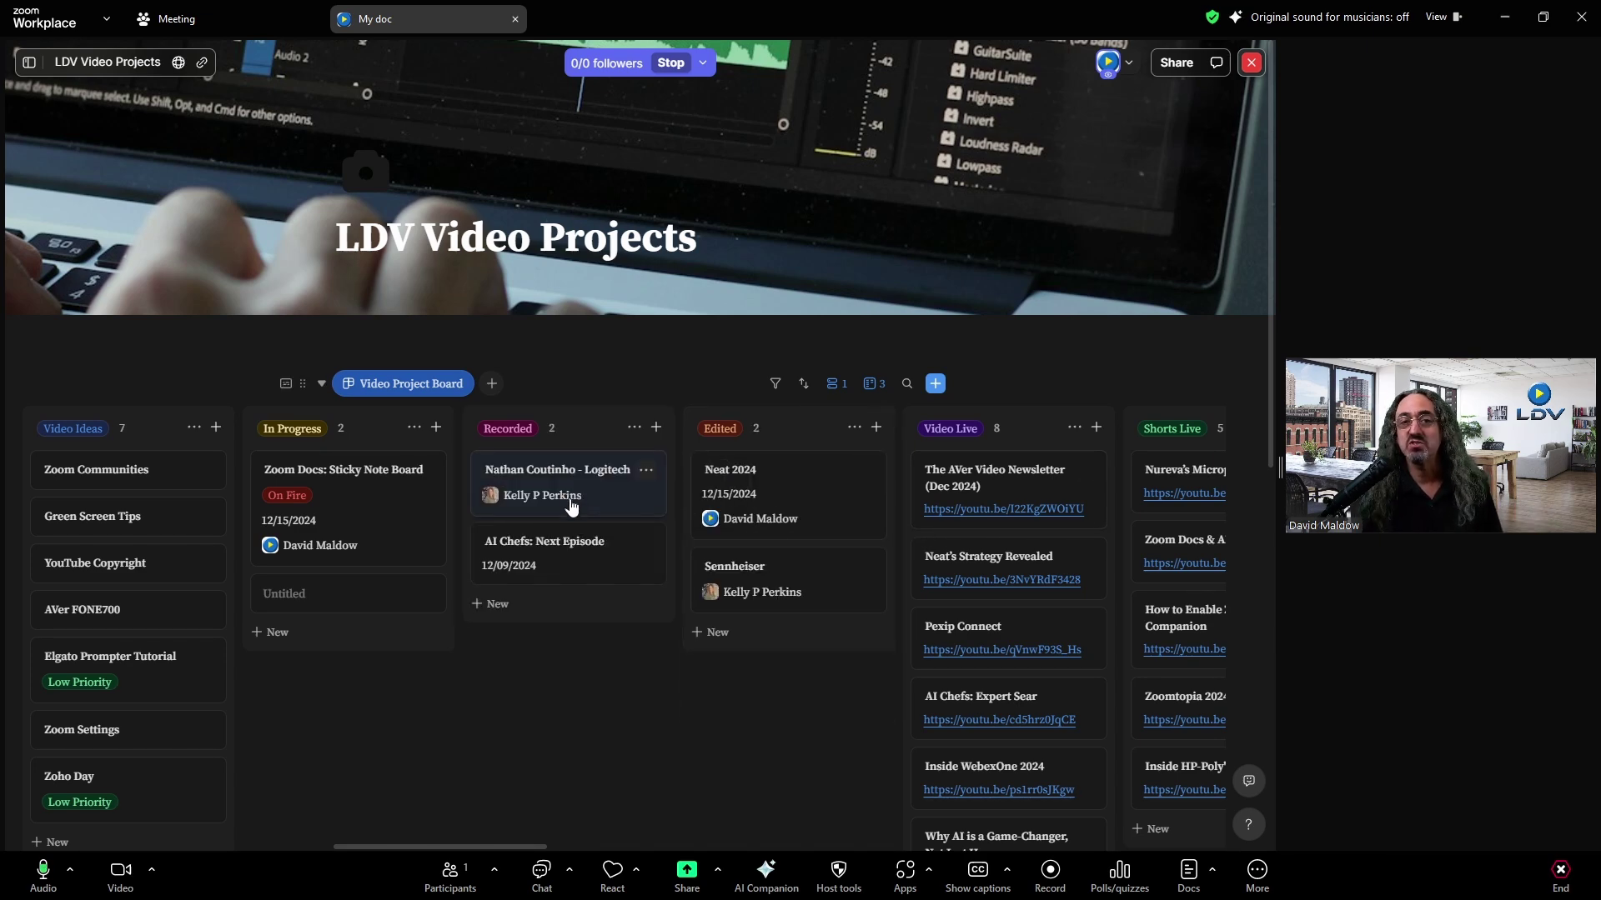
mouse_move(572, 505)
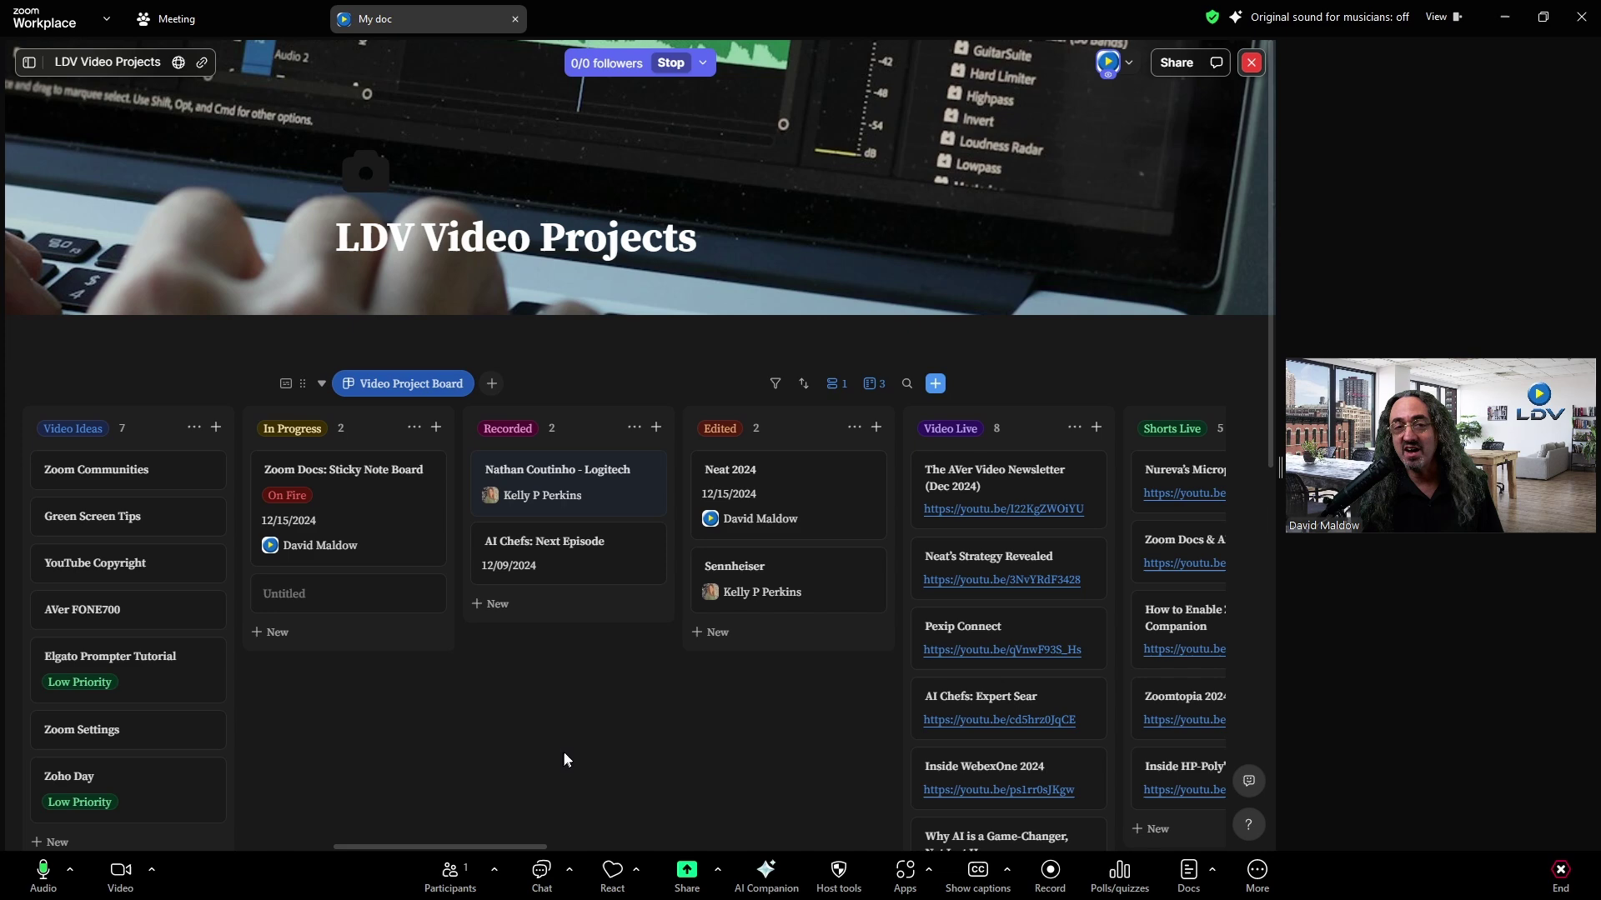